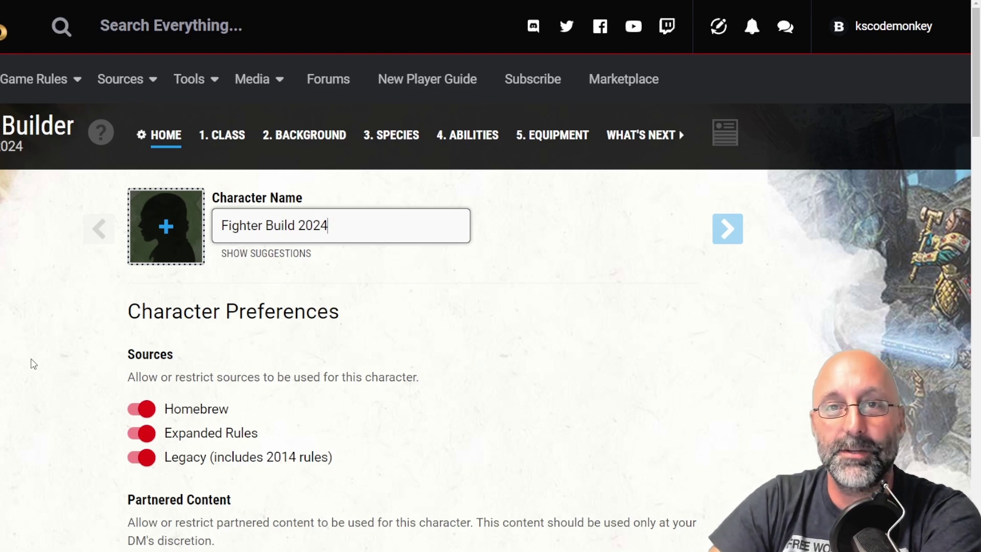
Review the character preferences, including sources, partnered content, optional features, advancement, hit points, prerequisites and encumbrance.
scroll(407, 371, down, 5)
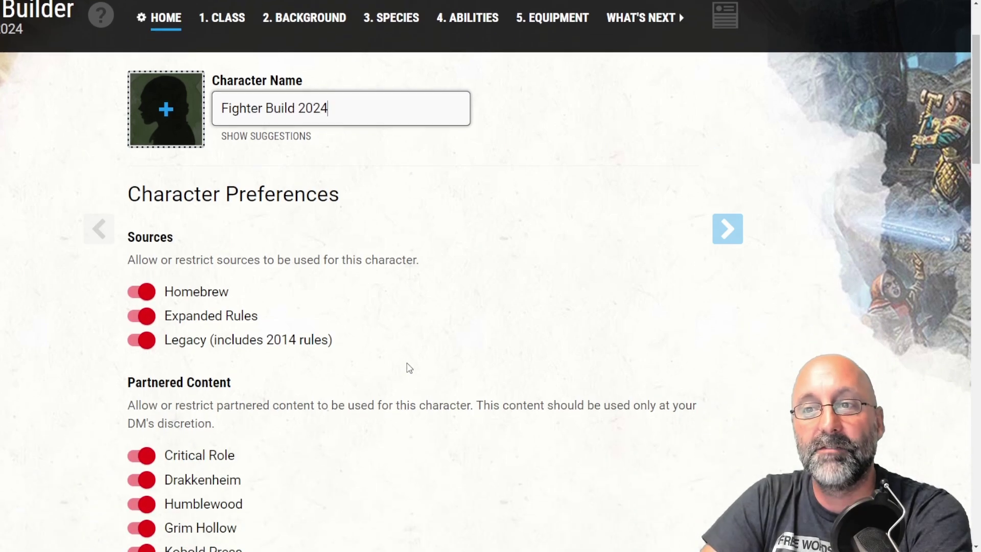
scroll(368, 355, down, 2)
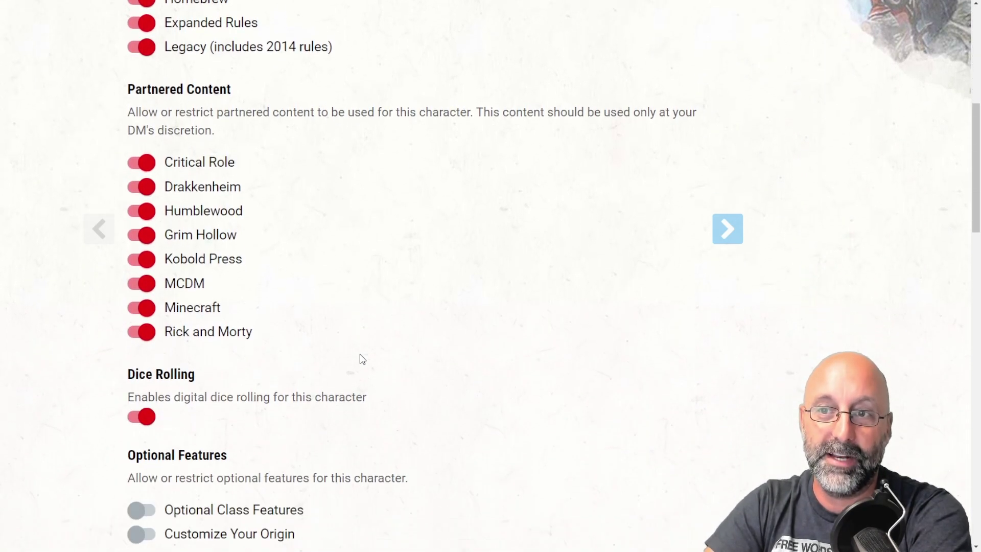
scroll(358, 349, down, 3)
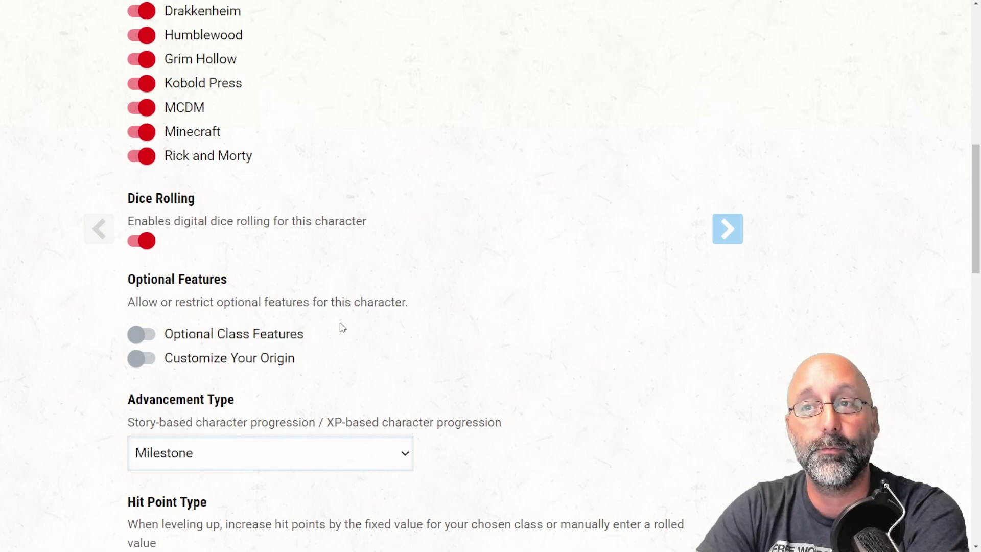
scroll(415, 347, down, 3)
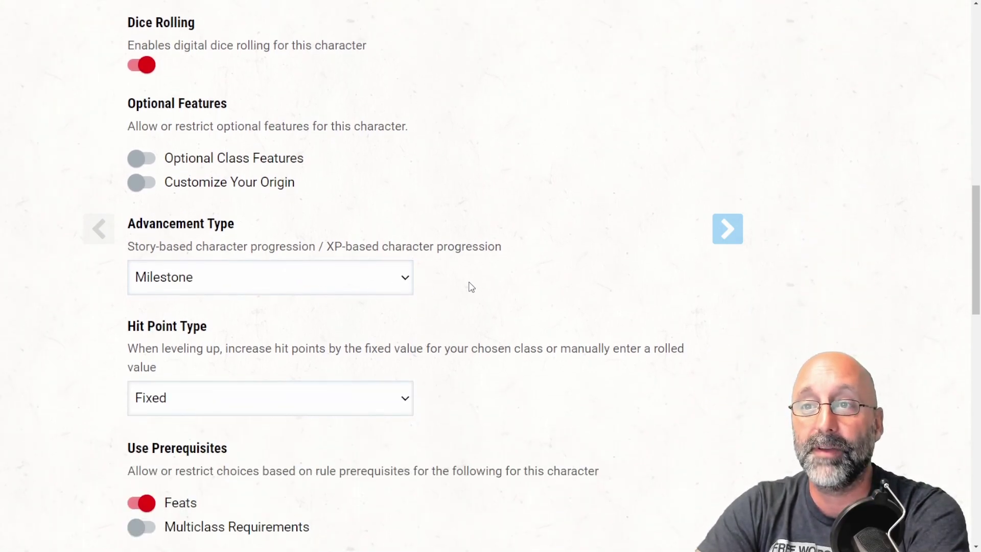
scroll(468, 284, down, 2)
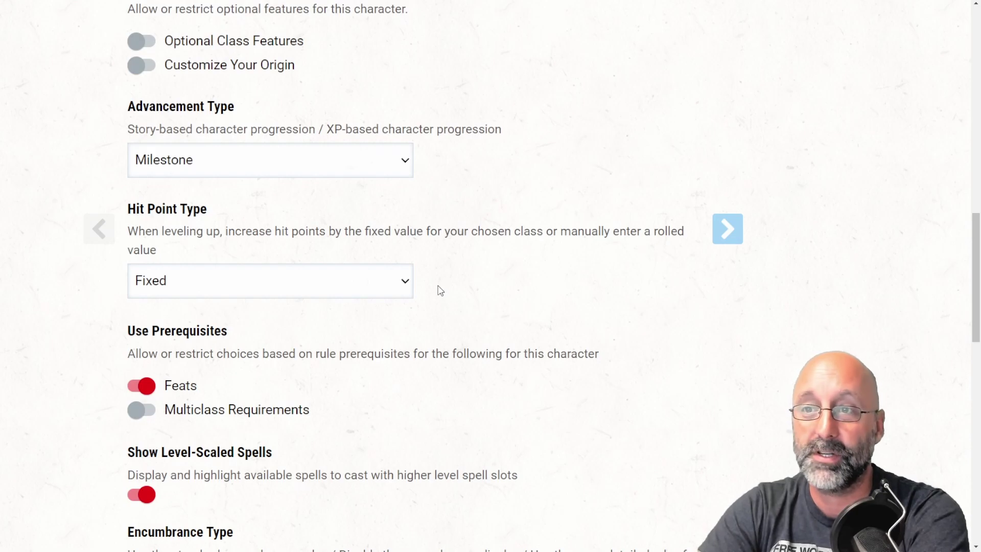
scroll(439, 286, down, 1)
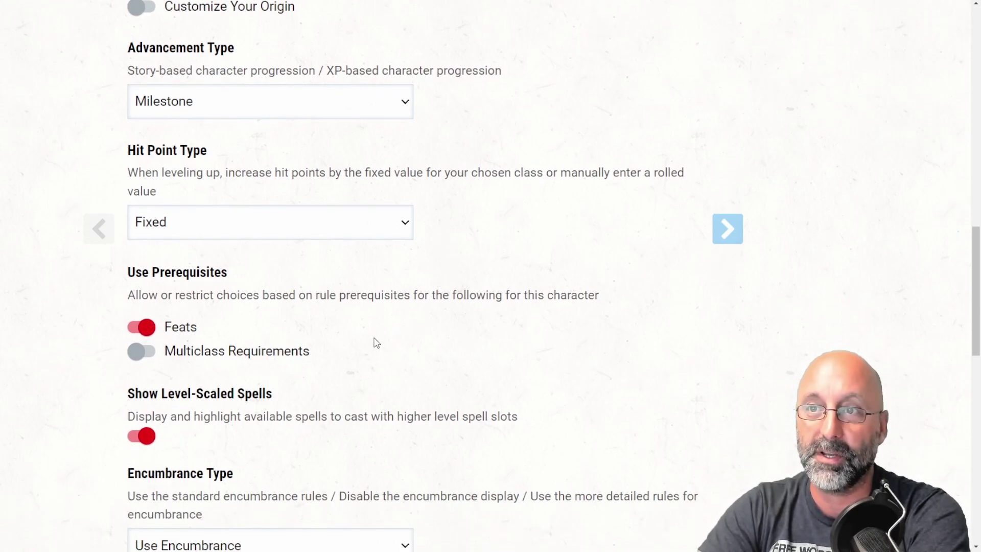
scroll(273, 337, down, 4)
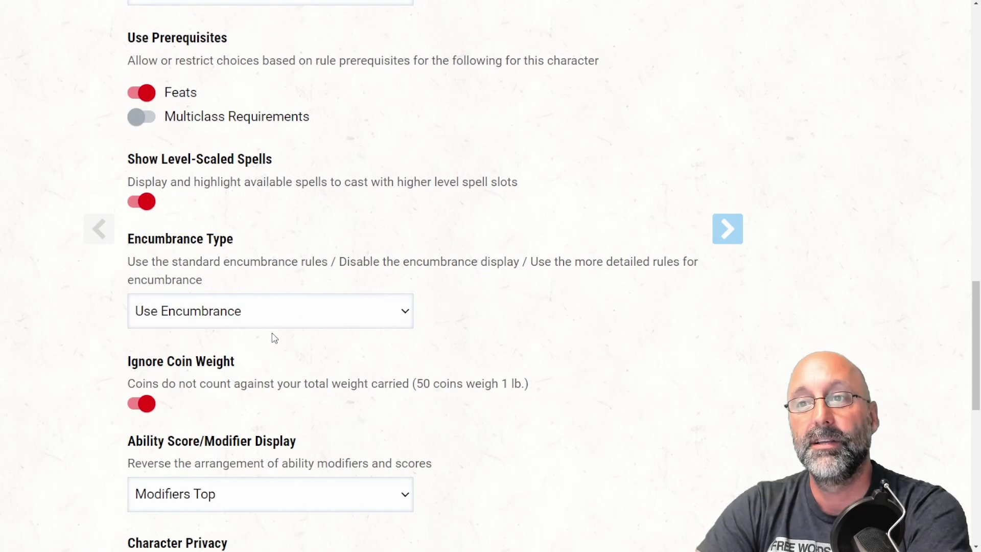
scroll(271, 341, down, 4)
scroll(271, 332, up, 5)
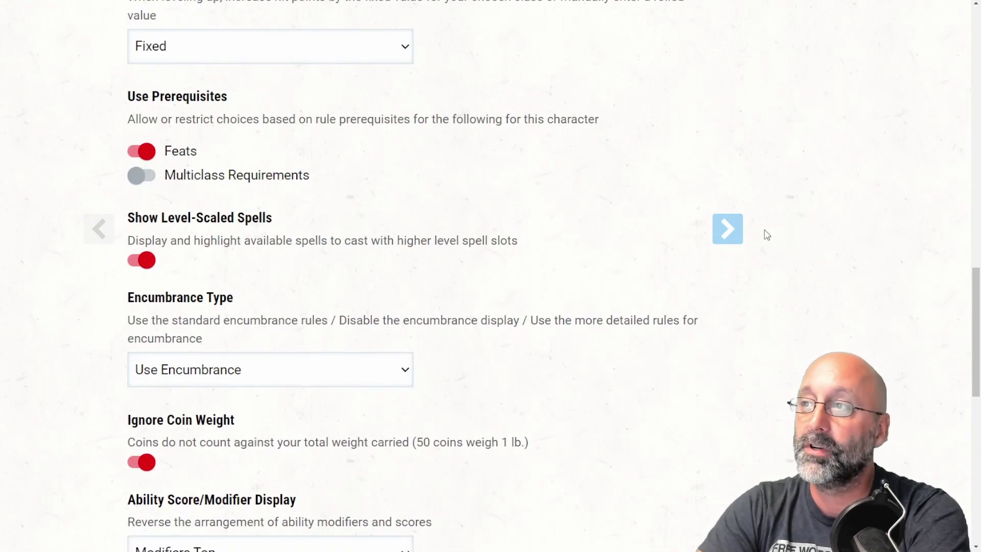
Go on to the class selection and add Fighter from the Core Rules as the character's class.
click(761, 229)
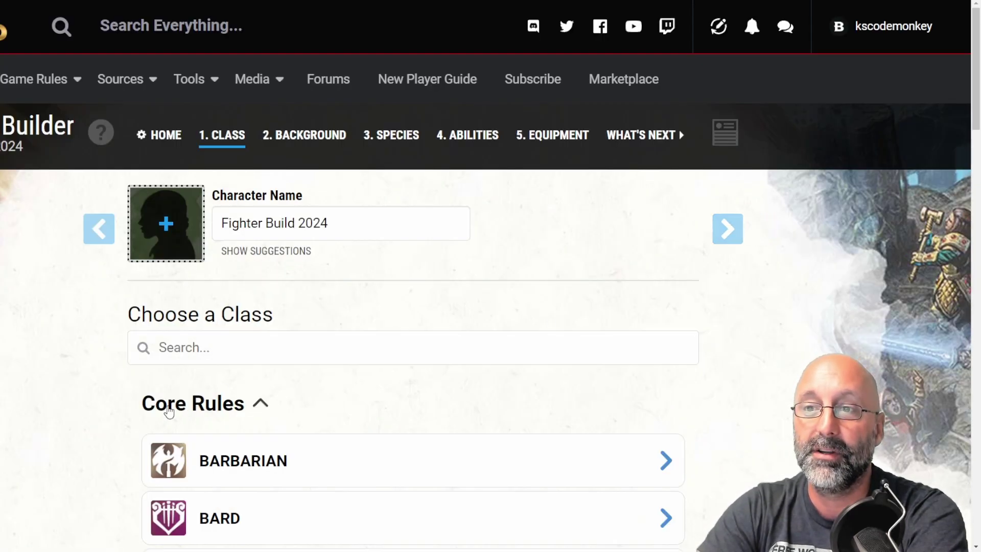
scroll(68, 412, down, 5)
click(559, 454)
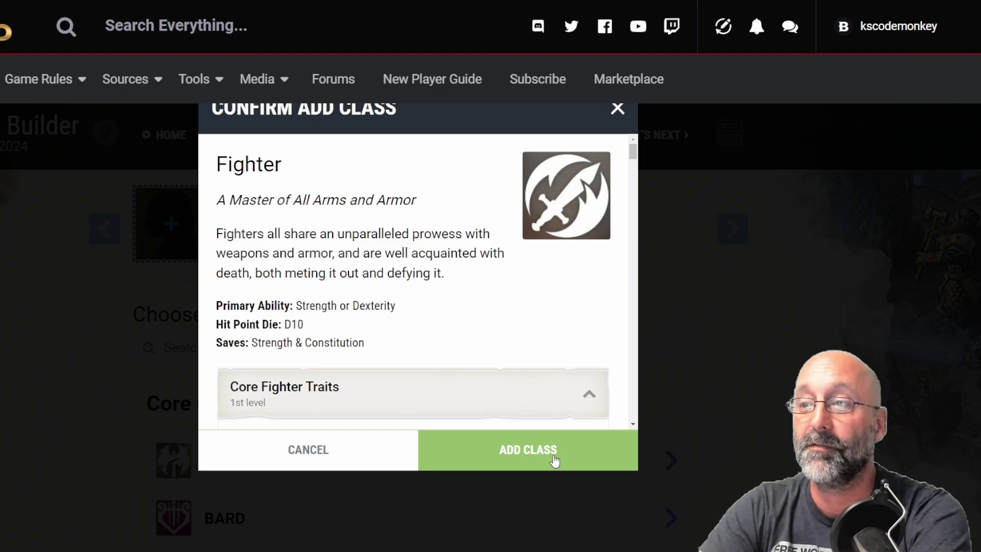
click(520, 451)
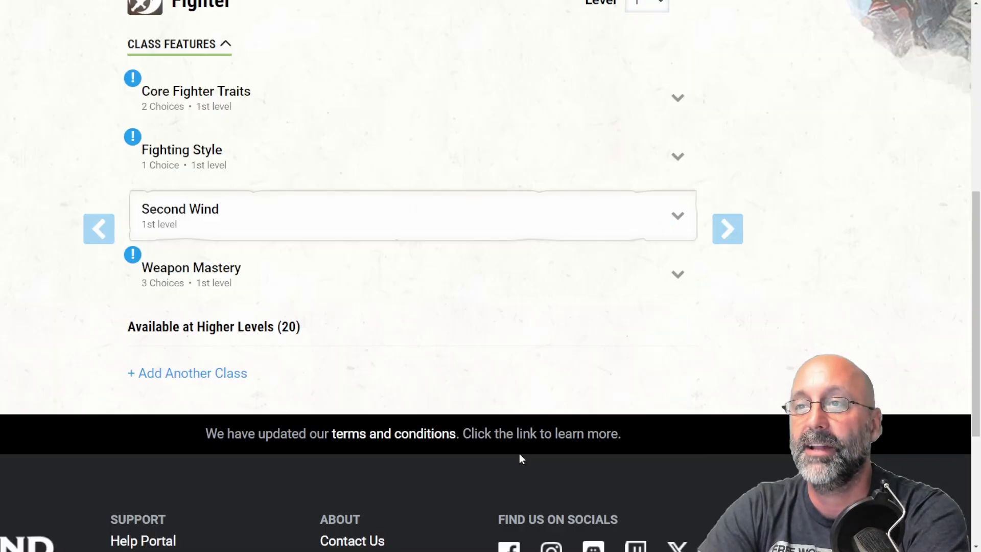
scroll(477, 323, up, 3)
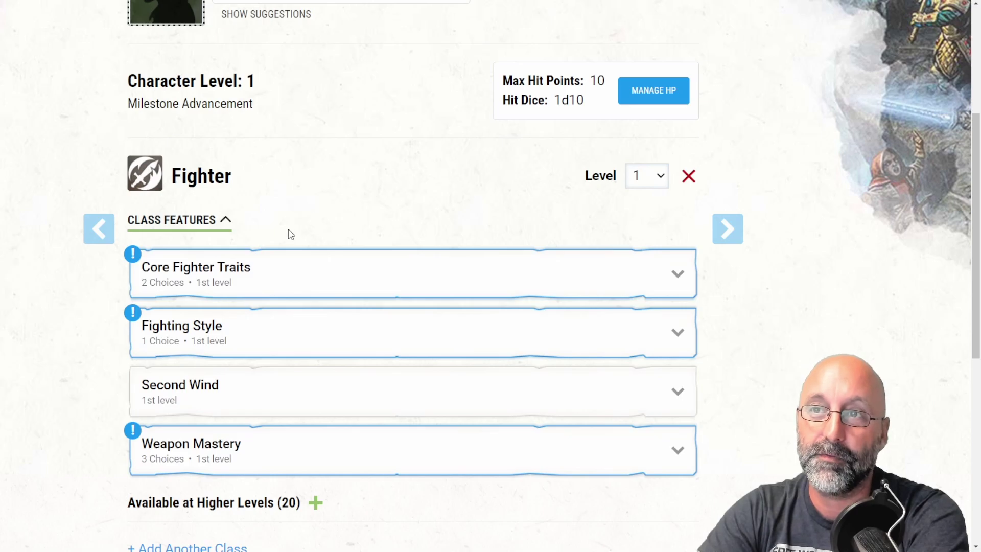
Expand the full Core Fighter Traits description and read the table from primary ability to starting equipment.
click(313, 285)
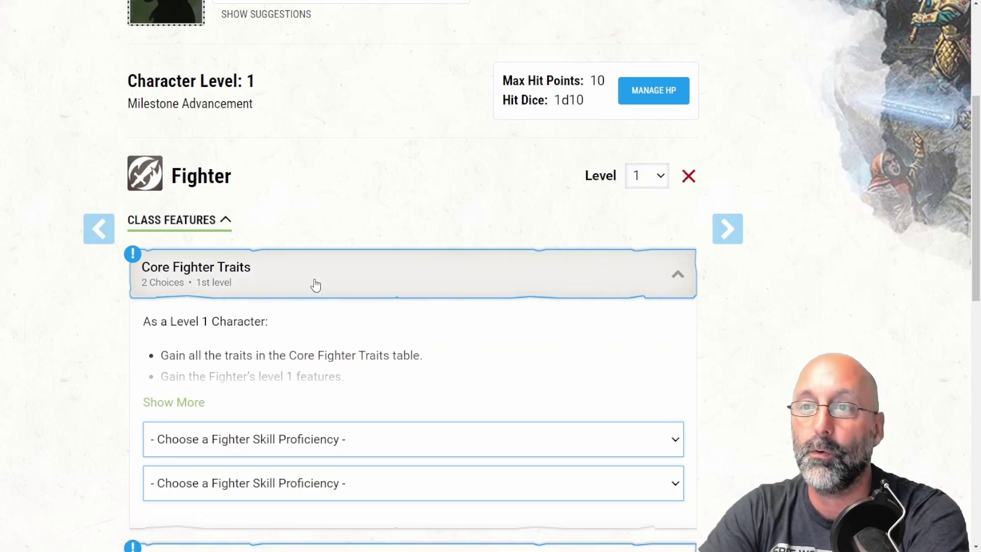
click(153, 405)
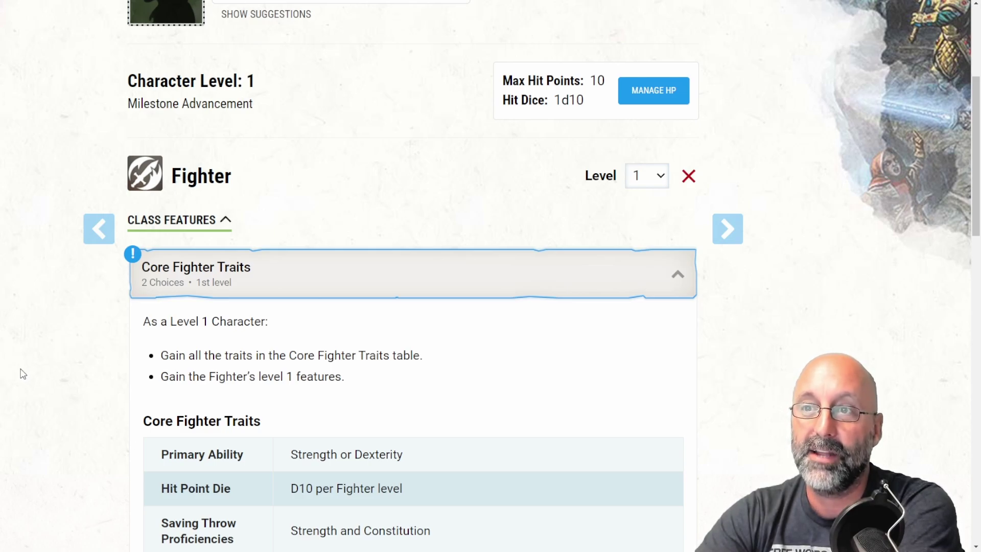
scroll(23, 373, down, 2)
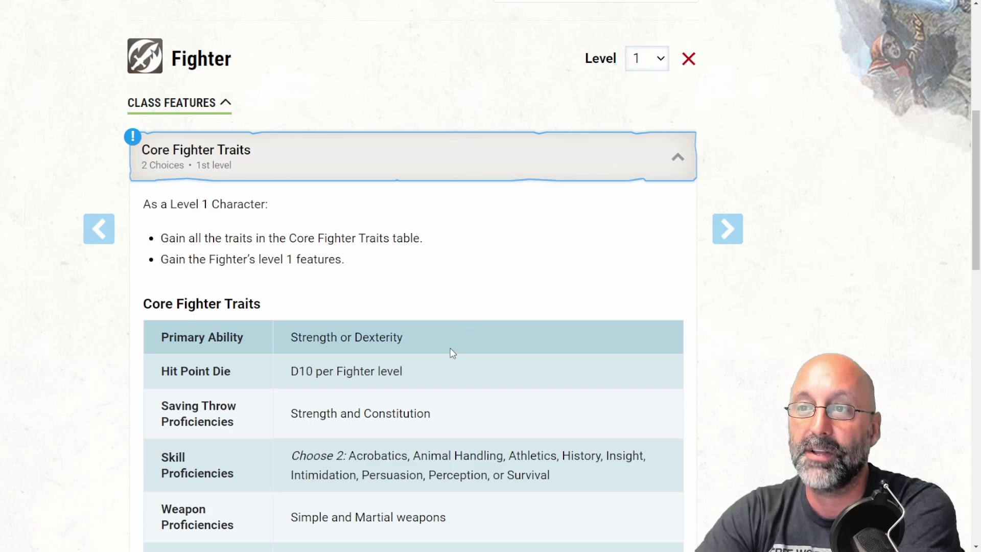
scroll(440, 367, down, 1)
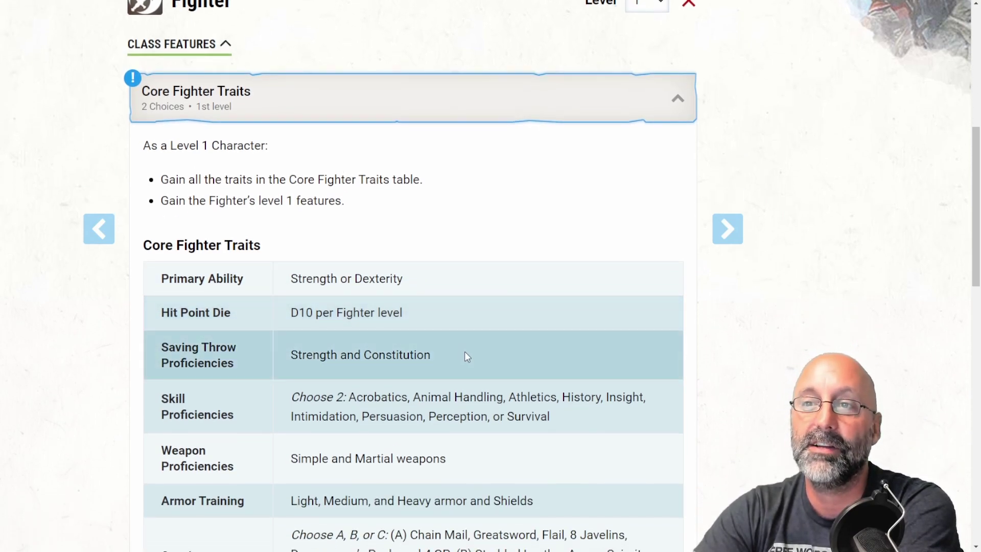
scroll(466, 356, down, 1)
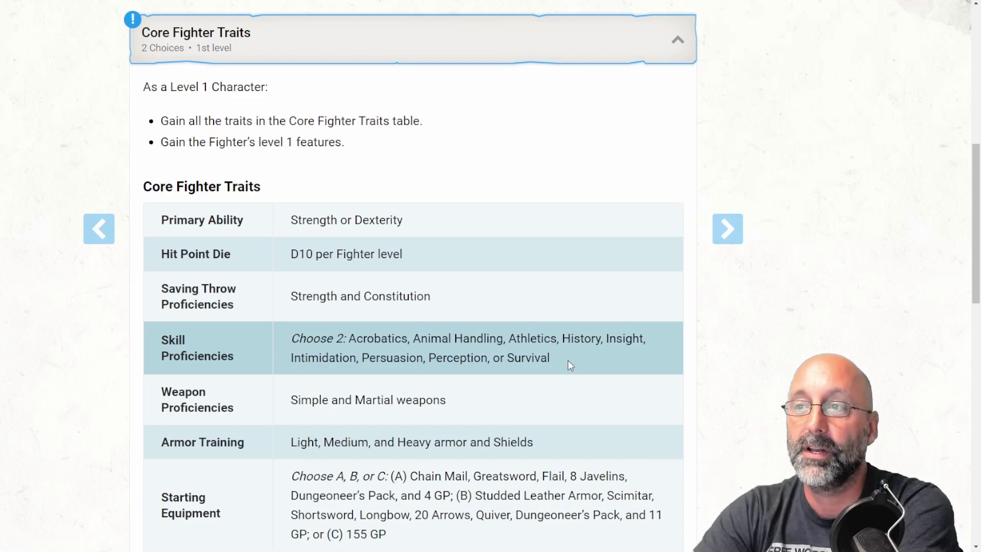
scroll(568, 360, down, 1)
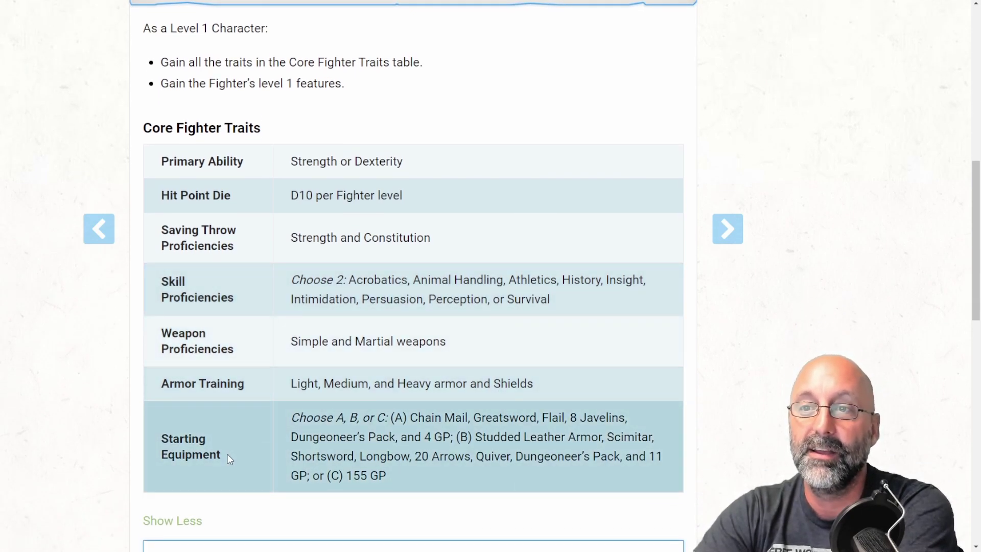
Choose Perception and Athletics as the two Fighter skill proficiencies.
scroll(234, 453, down, 3)
scroll(295, 442, down, 2)
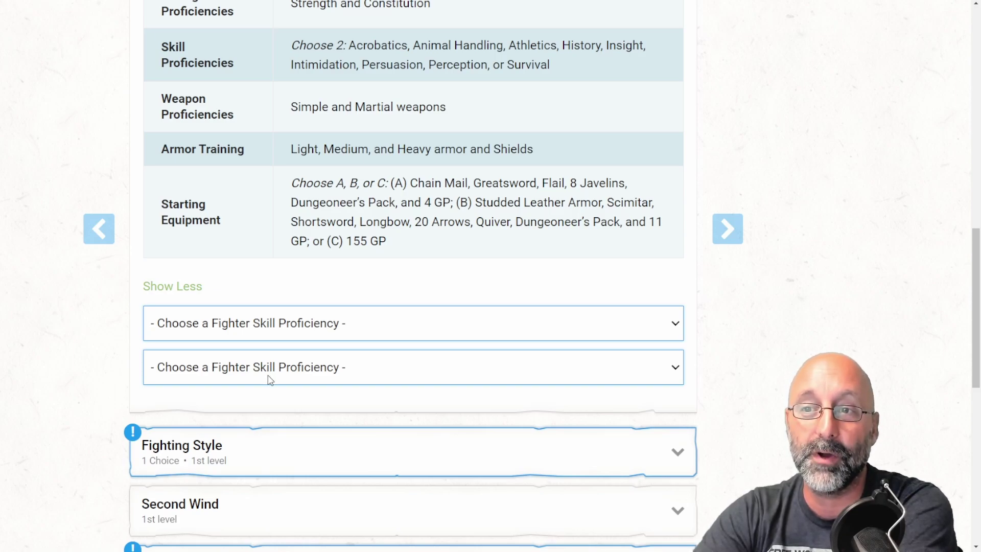
click(210, 486)
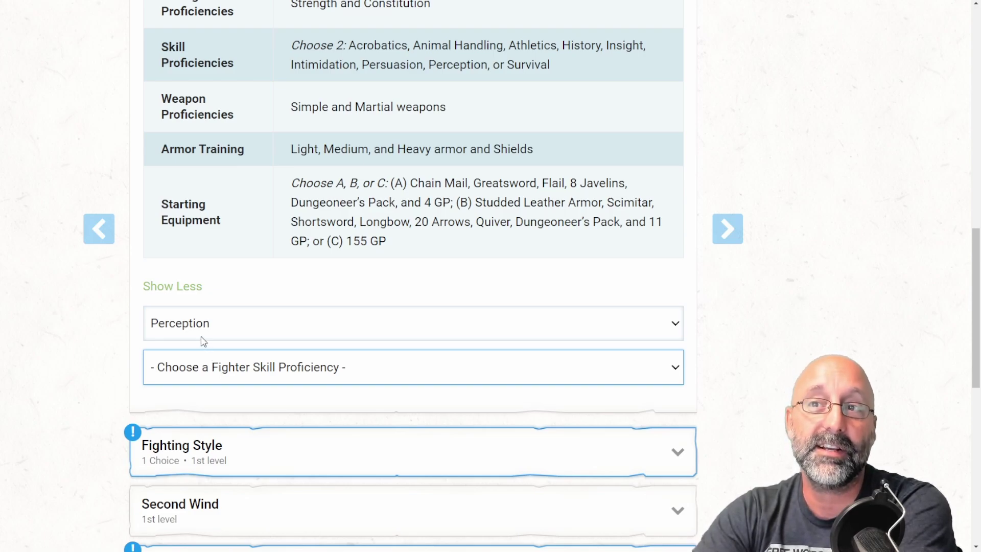
click(196, 246)
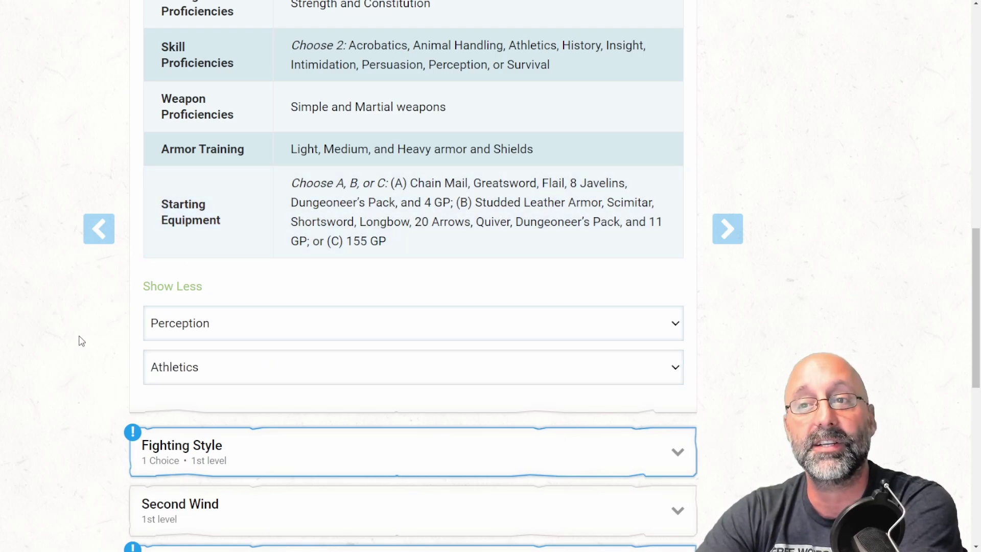
Expand the Fighting Style feature, choose the Dueling feat and read its description.
scroll(209, 396, down, 1)
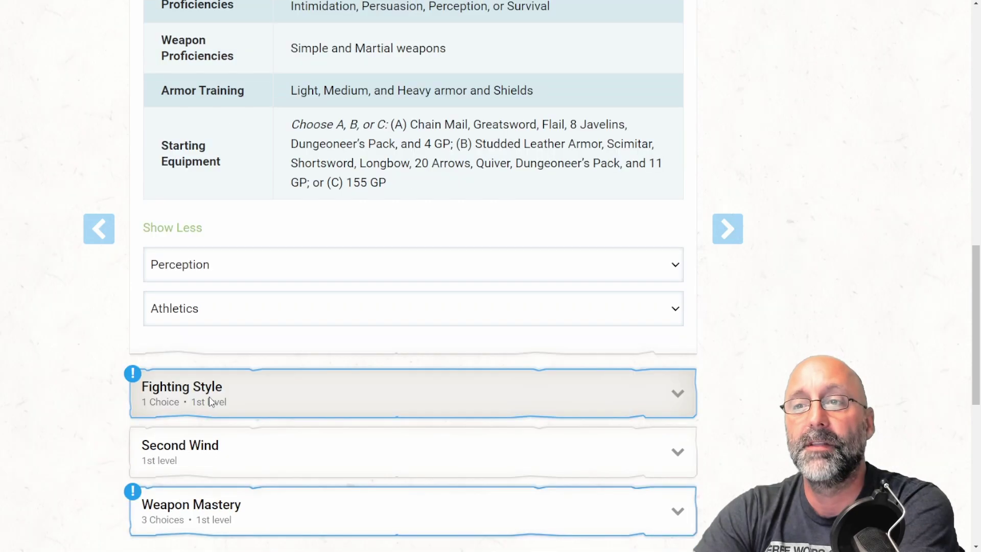
click(209, 397)
scroll(78, 399, down, 2)
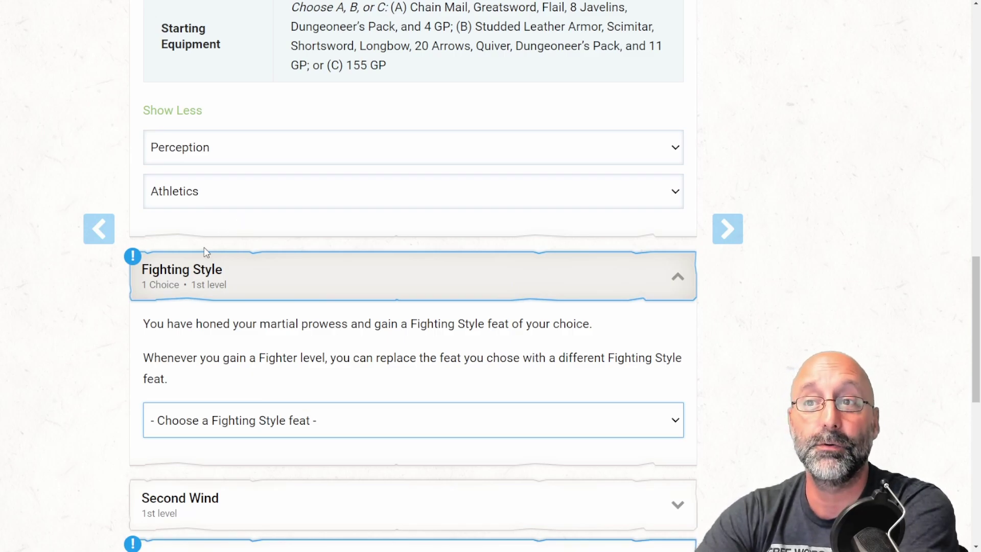
click(198, 277)
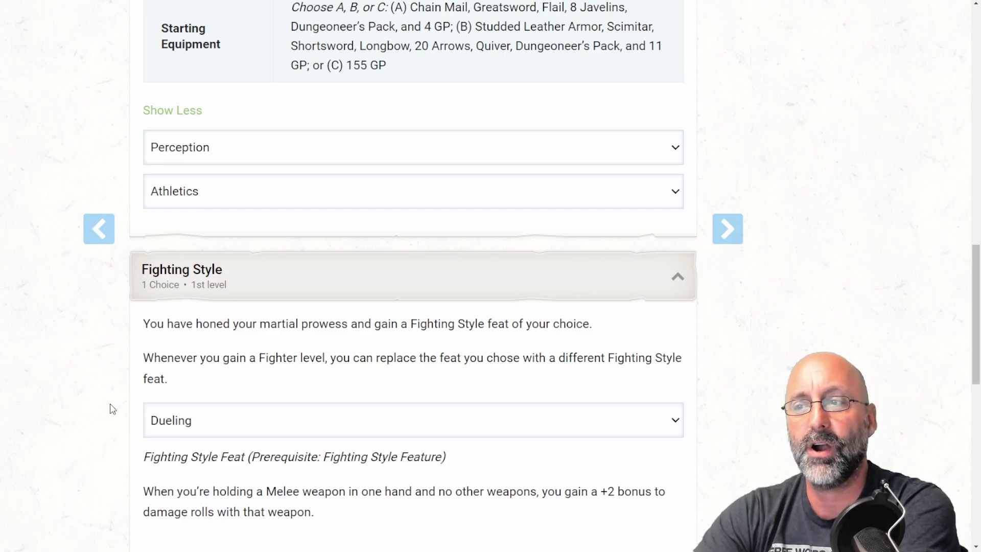
scroll(112, 409, down, 1)
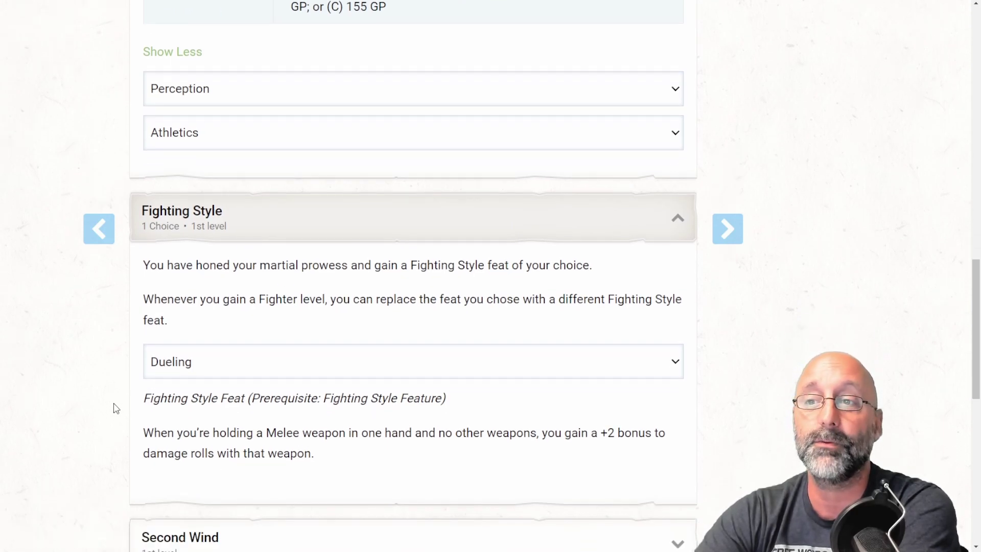
scroll(115, 409, down, 1)
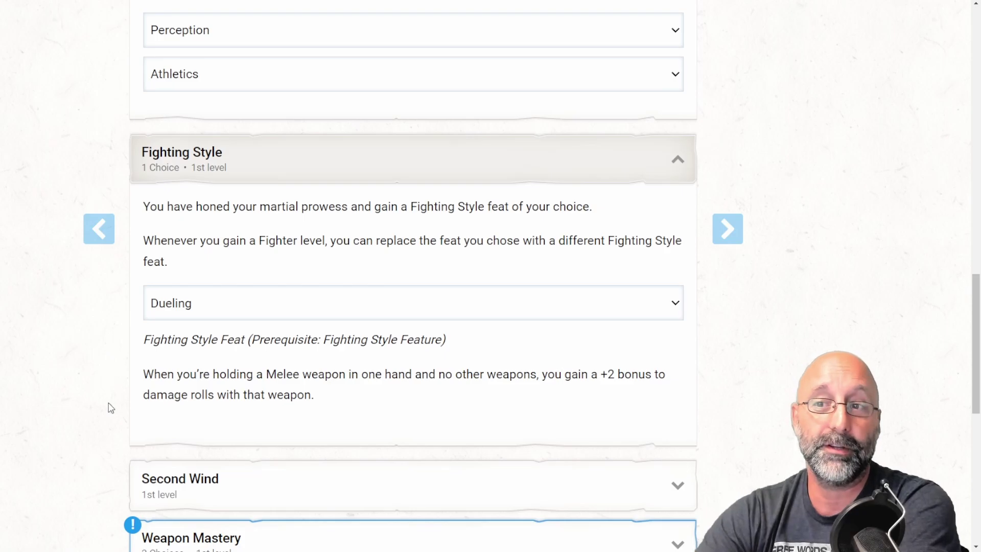
Expand the Second Wind feature and read how its healing and uses work.
scroll(110, 407, down, 1)
scroll(110, 407, down, 1)
click(322, 377)
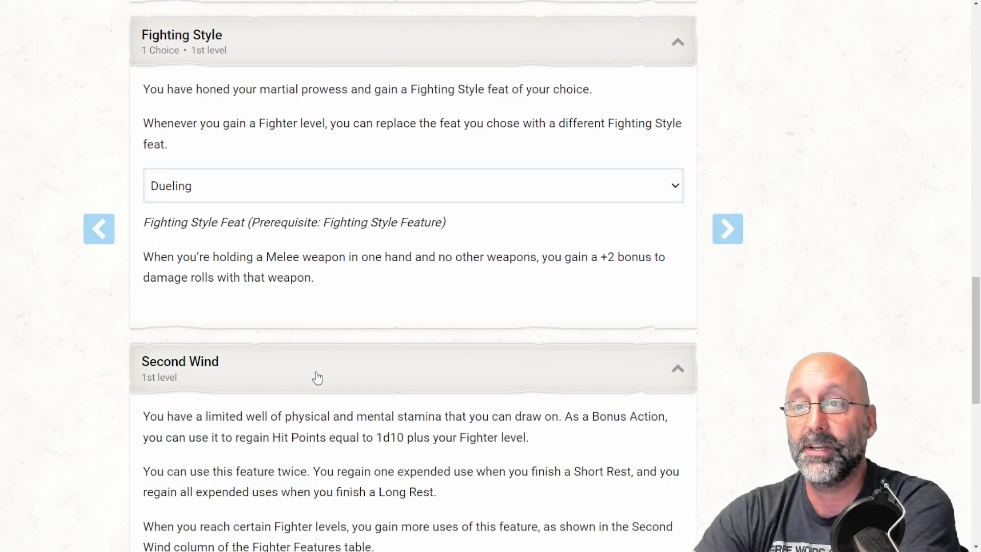
scroll(79, 378, down, 2)
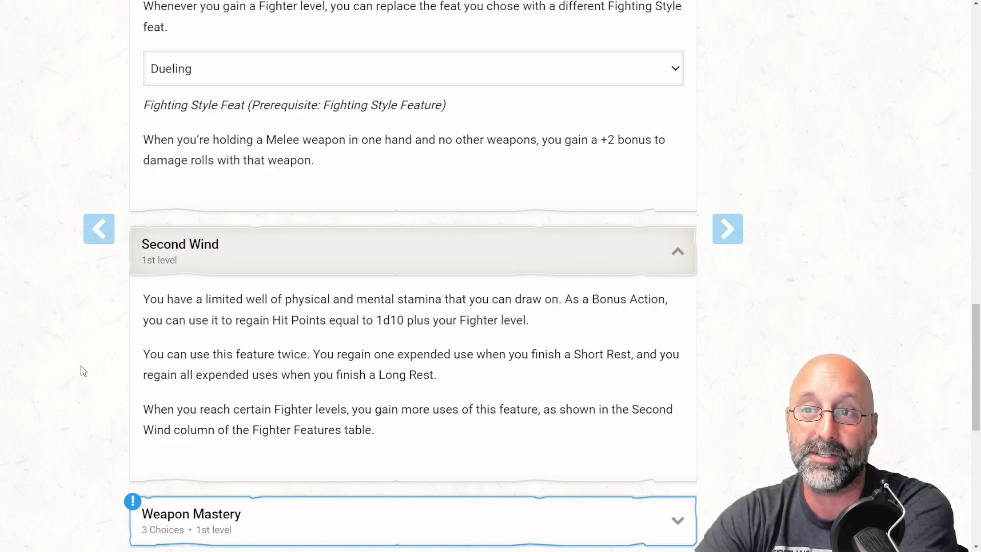
scroll(84, 371, down, 1)
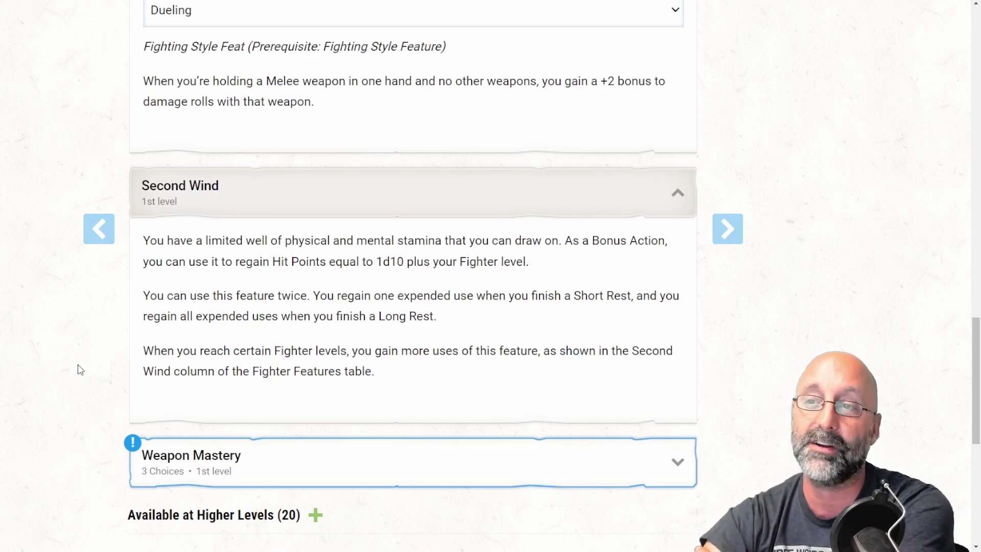
scroll(80, 370, down, 1)
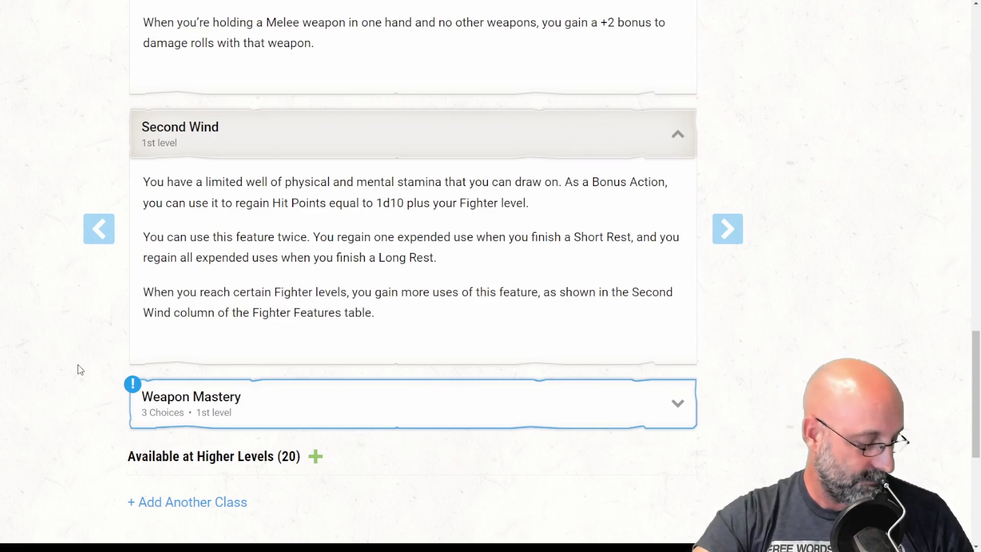
Expand the Weapon Mastery feature and choose Longsword (Sap) as the first mastered weapon.
click(304, 408)
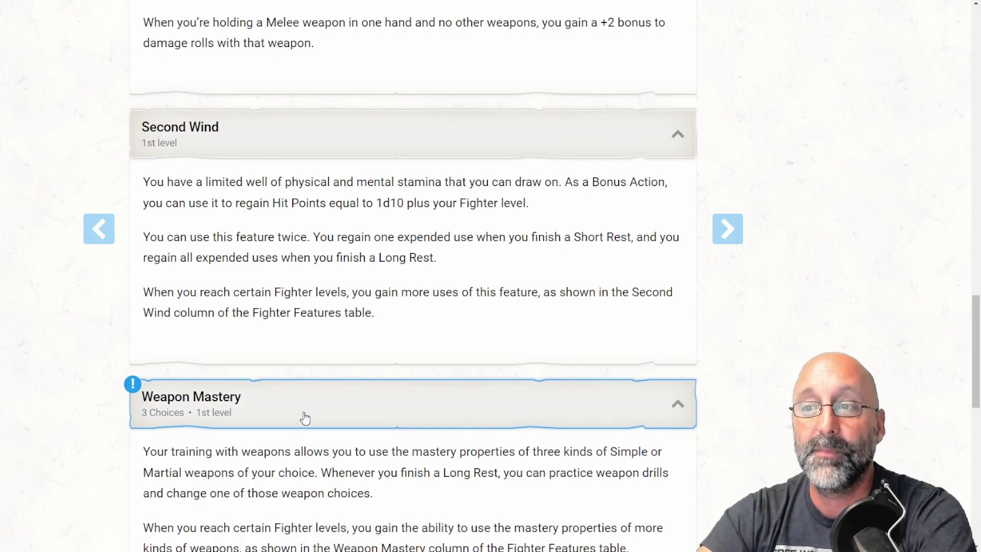
scroll(304, 417, down, 4)
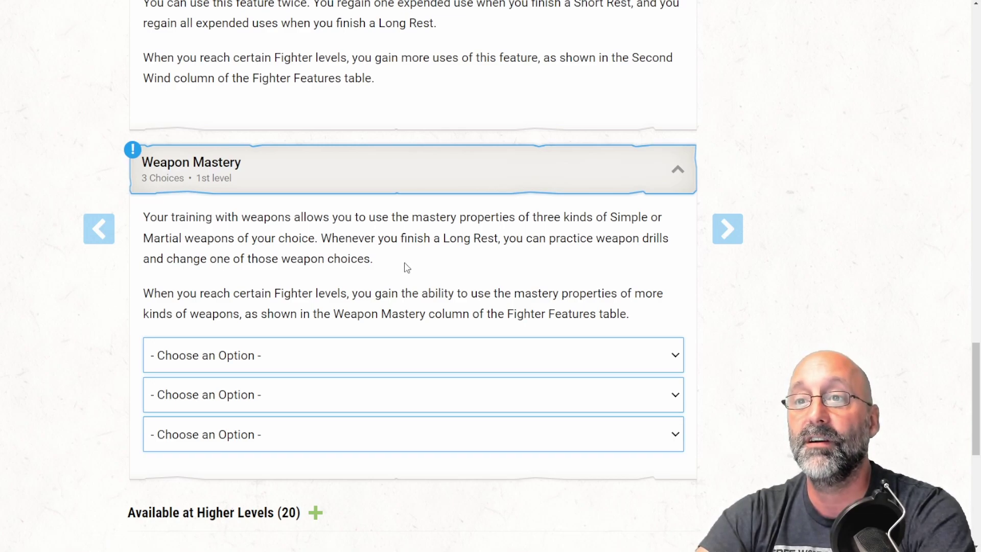
scroll(407, 269, down, 1)
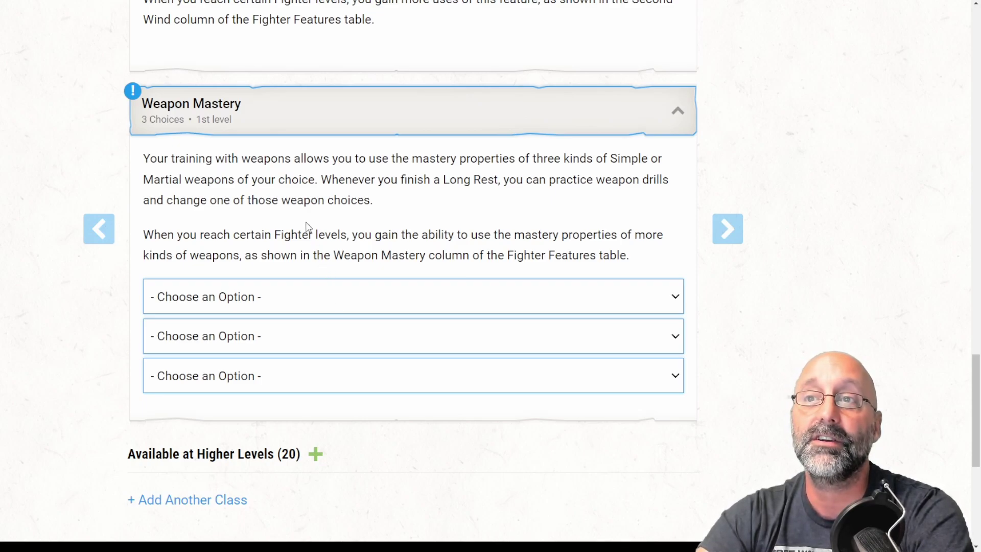
click(222, 215)
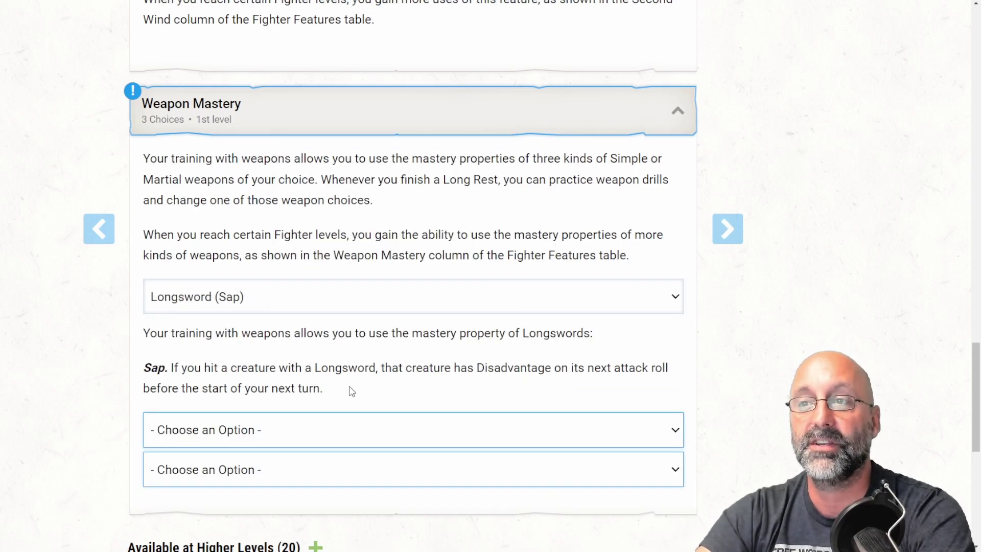
scroll(355, 392, down, 1)
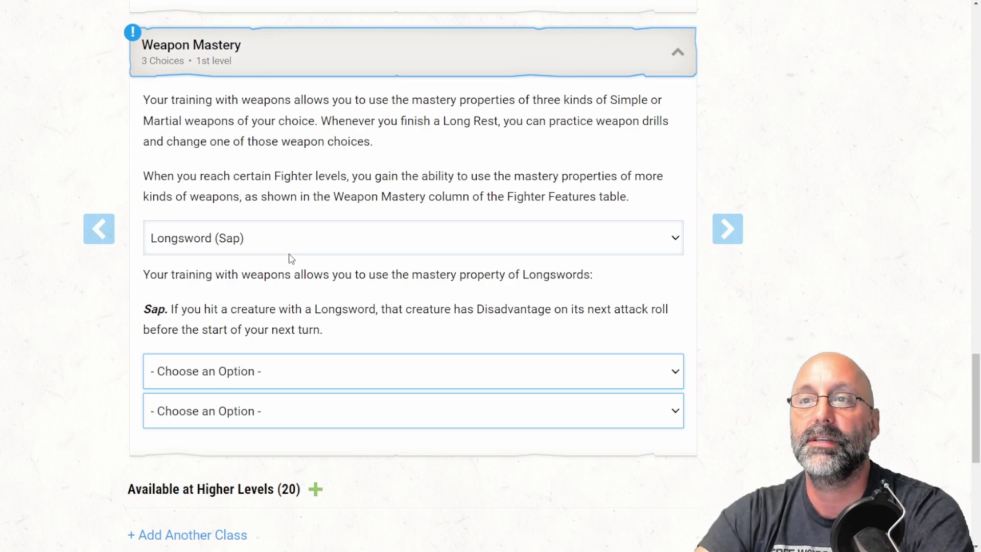
Choose Longbow (Slow) and Dagger (Nick) as the second and third mastered weapons in Weapon Mastery.
click(173, 270)
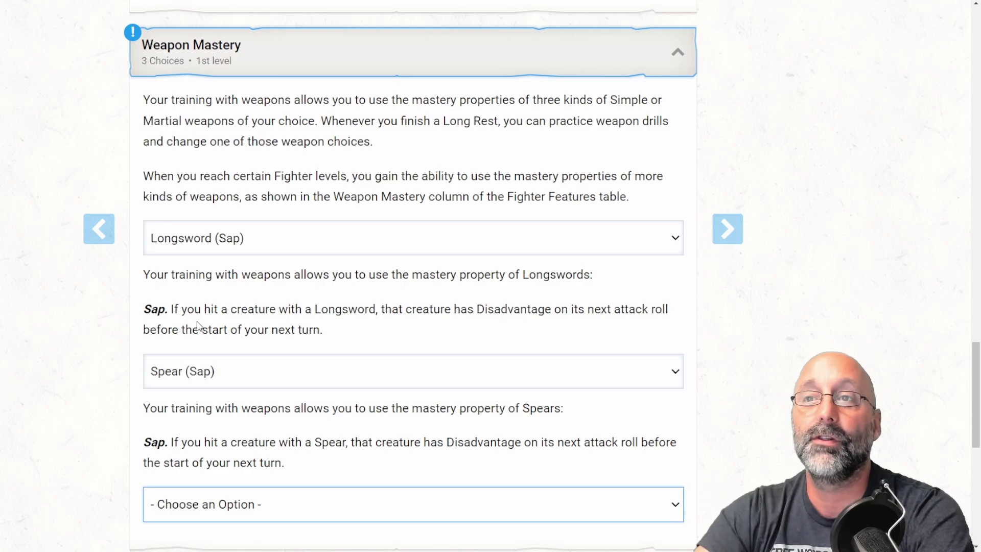
click(193, 232)
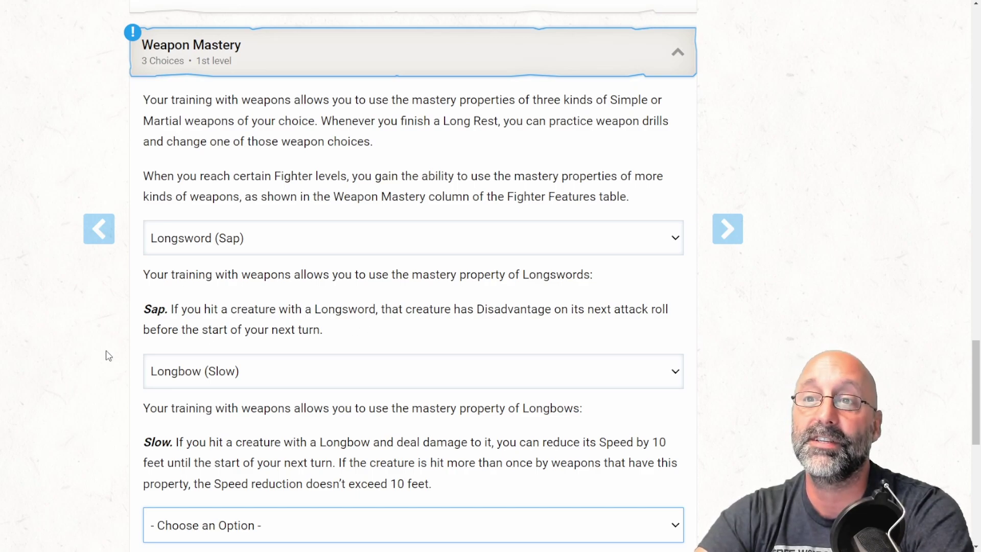
scroll(86, 353, down, 1)
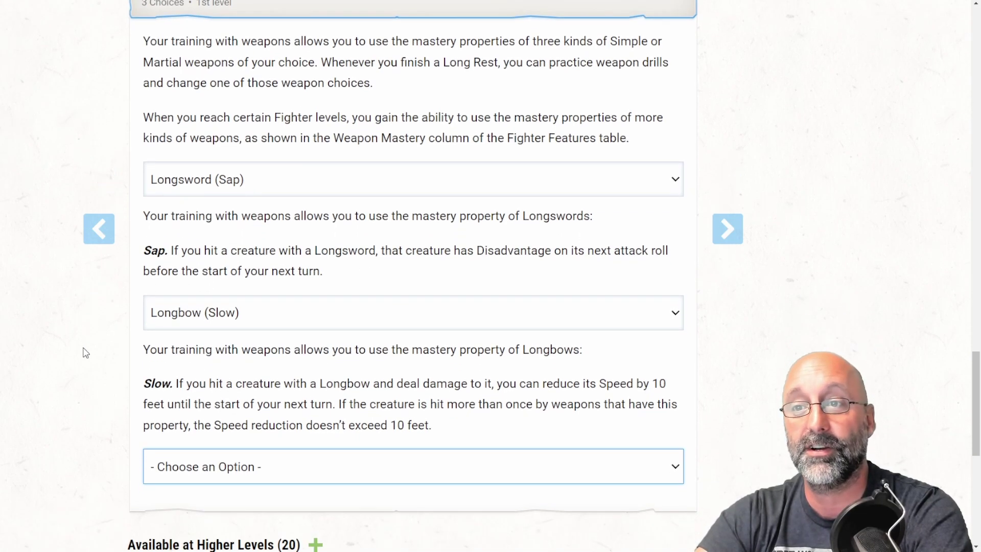
scroll(86, 353, down, 1)
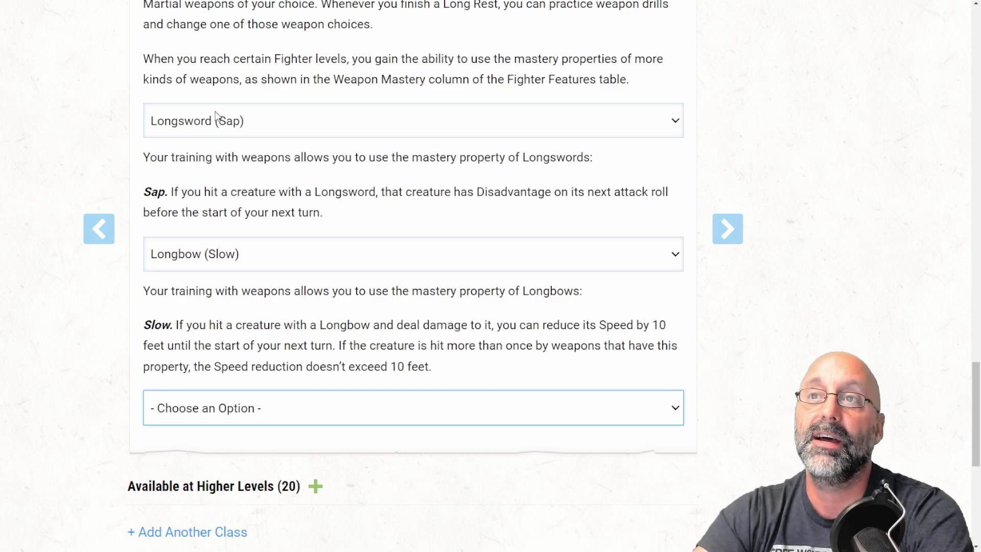
click(188, 94)
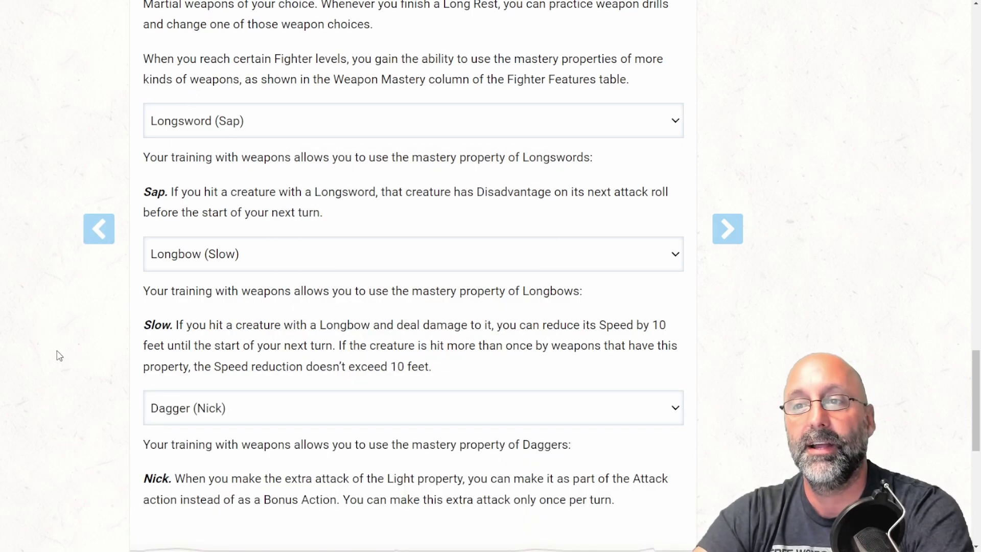
scroll(57, 354, down, 1)
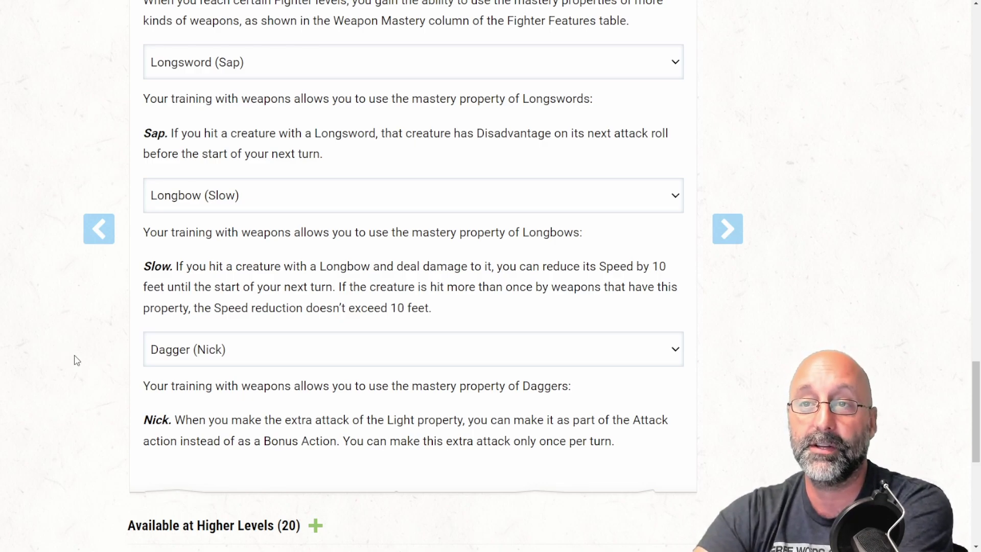
Move on to the background stage and choose Soldier as the character's background.
scroll(74, 357, down, 1)
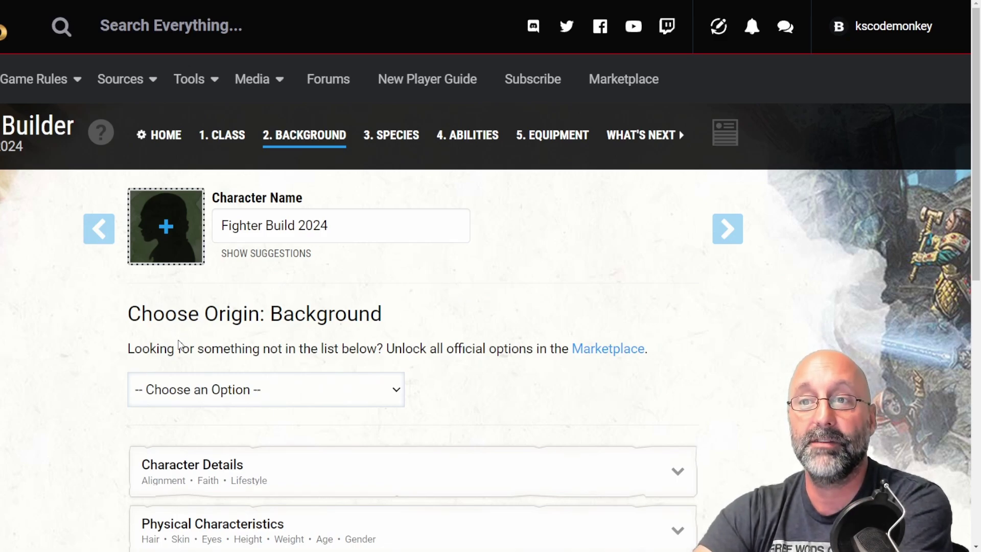
click(177, 336)
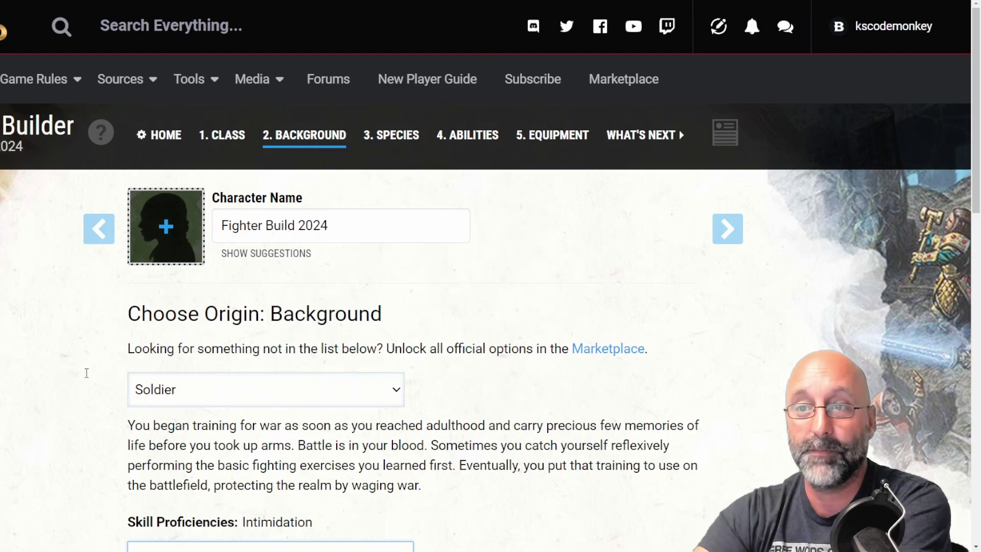
scroll(34, 411, down, 3)
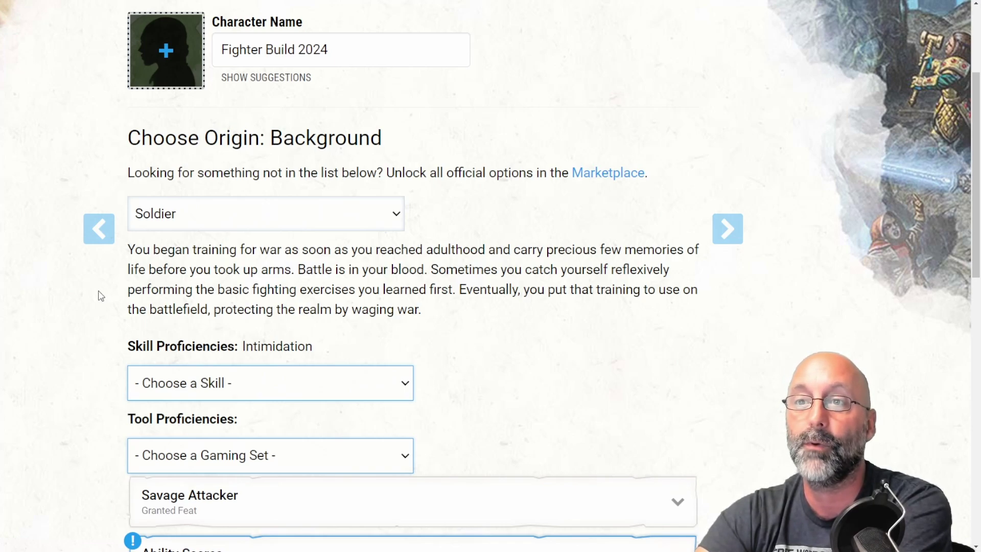
Choose Survival as the Soldier skill proficiency and Three-Dragon Ante Set as the gaming set proficiency.
scroll(101, 295, down, 1)
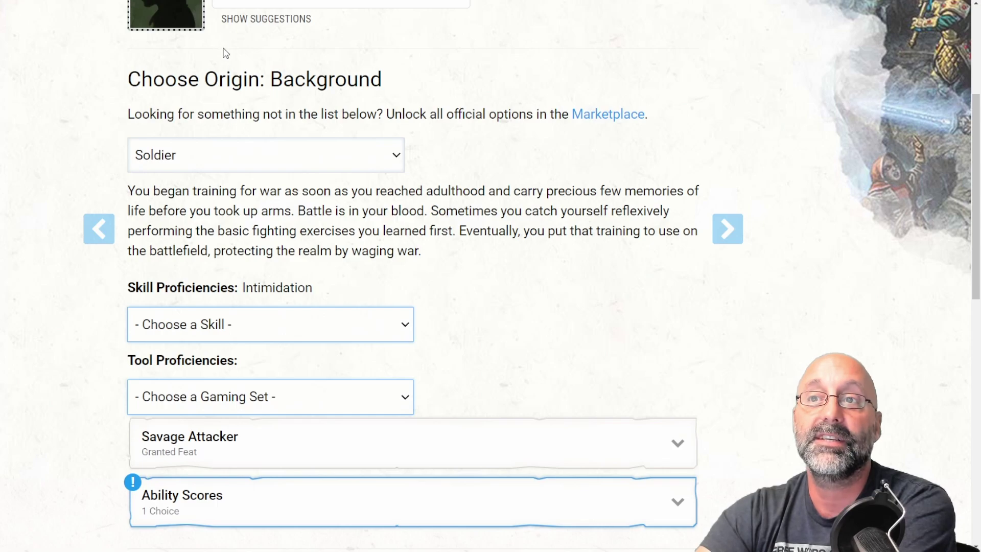
click(195, 294)
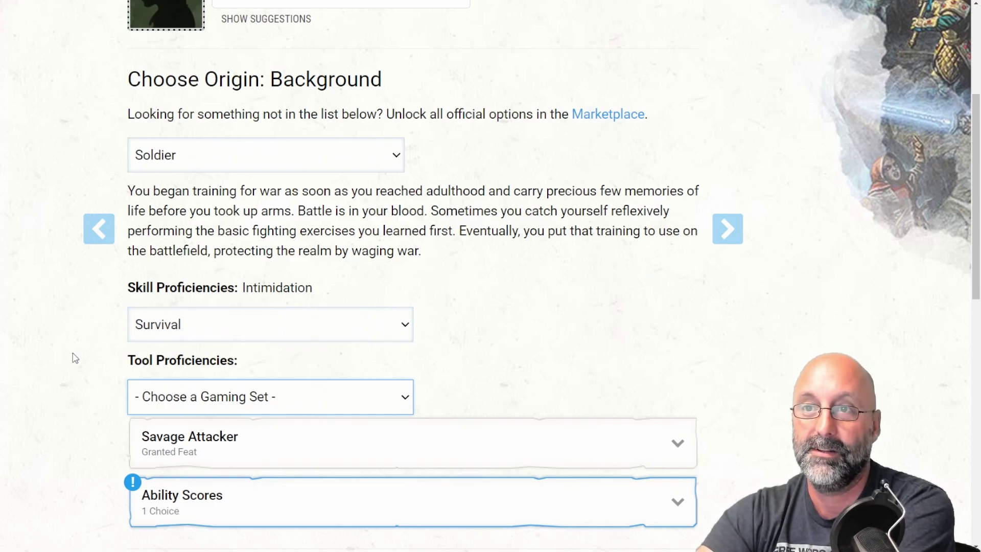
scroll(73, 357, down, 1)
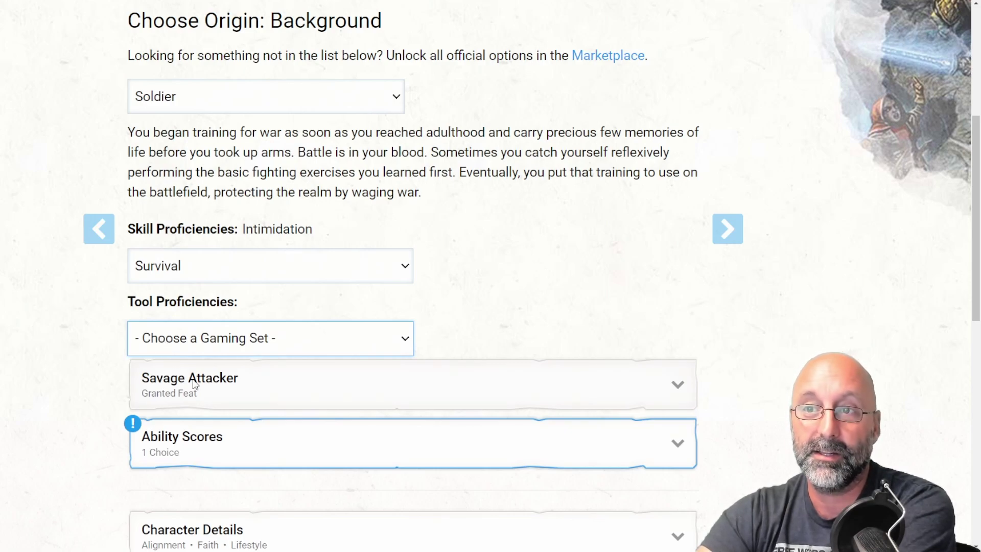
click(228, 456)
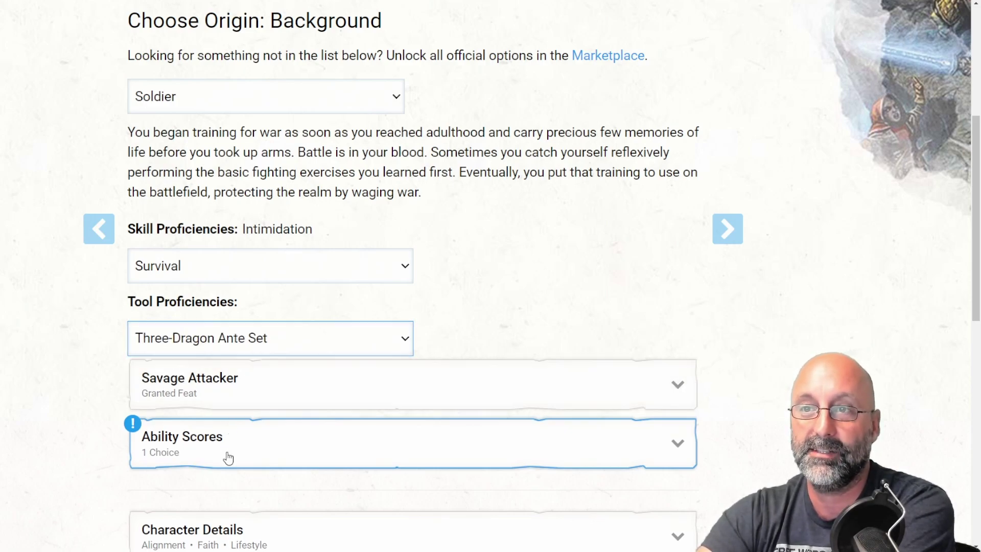
Expand the granted Savage Attacker feat and read its description.
click(424, 384)
scroll(60, 432, down, 2)
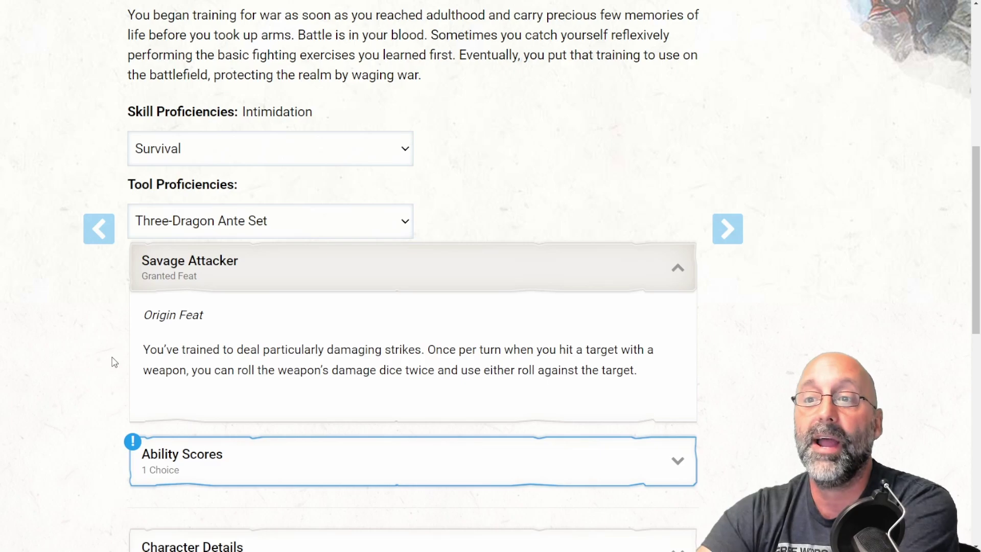
scroll(114, 362, down, 1)
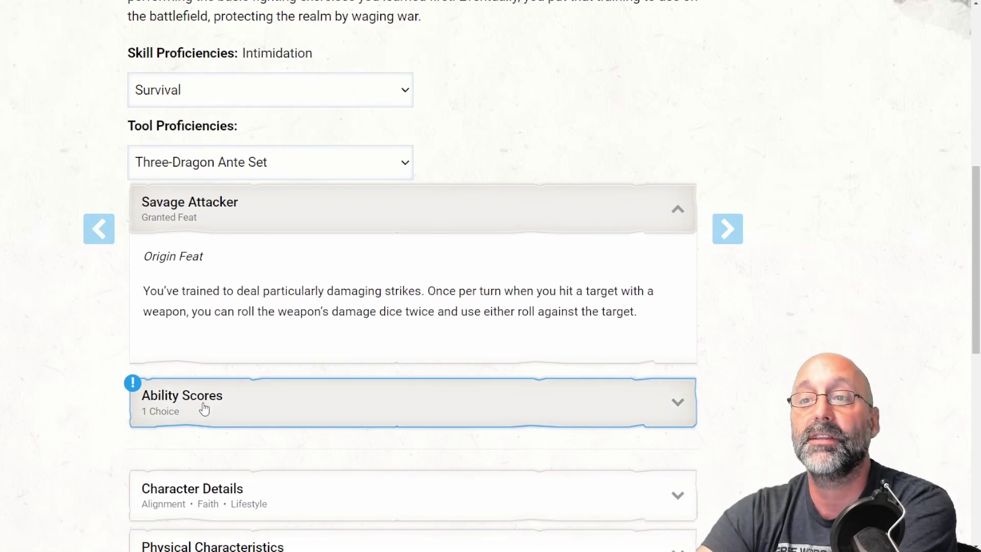
In the background's Ability Scores, choose to increase two scores, with +2 to Strength and +1 to Constitution.
click(204, 408)
scroll(211, 468, down, 2)
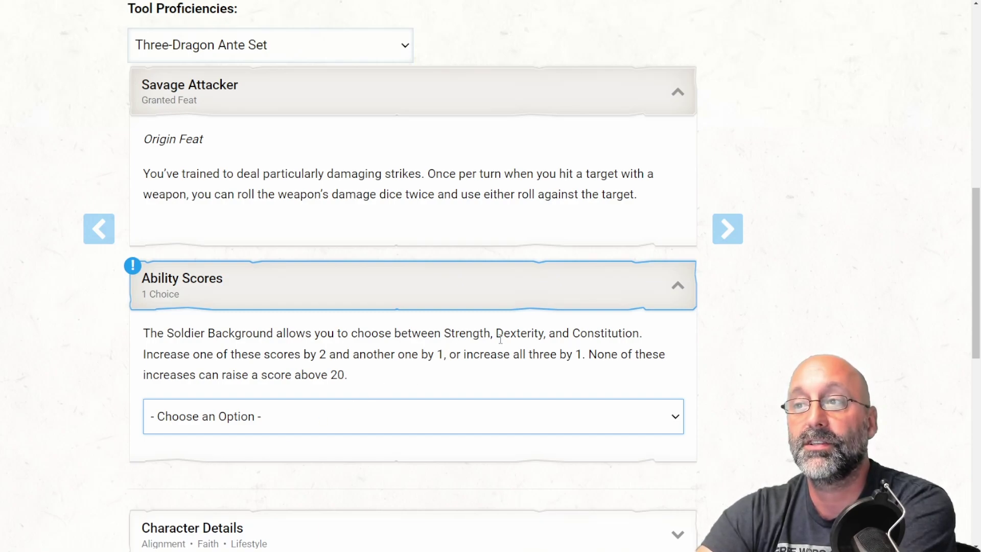
click(236, 490)
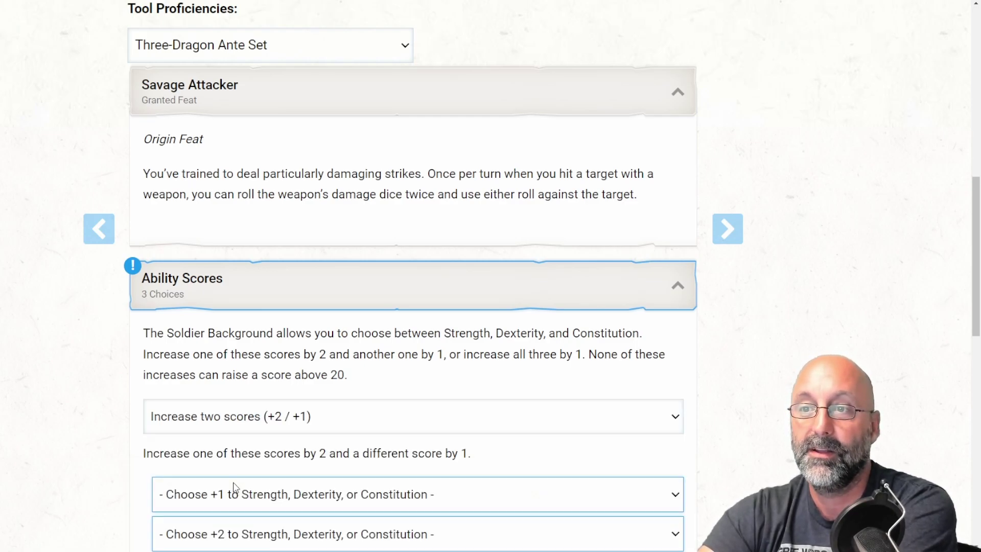
scroll(255, 460, down, 2)
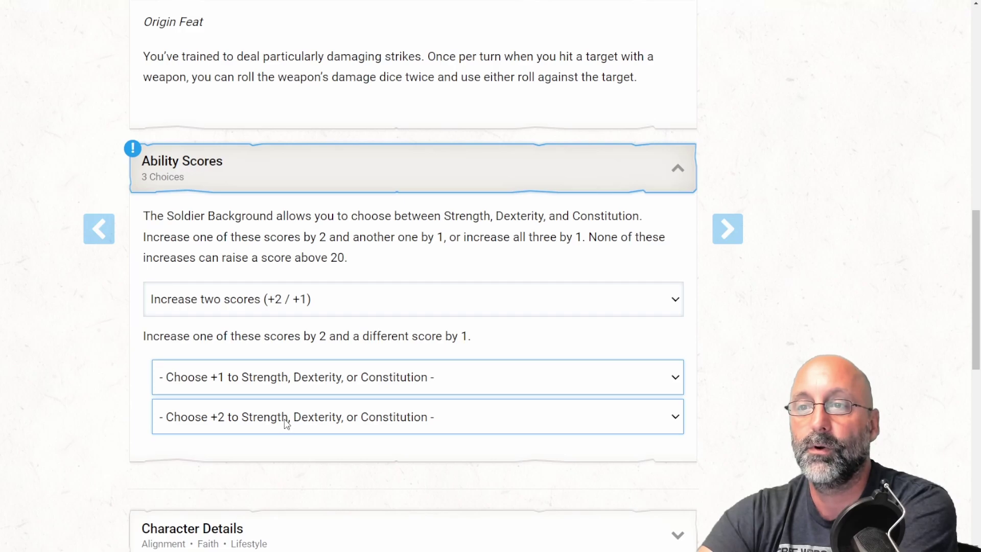
click(209, 502)
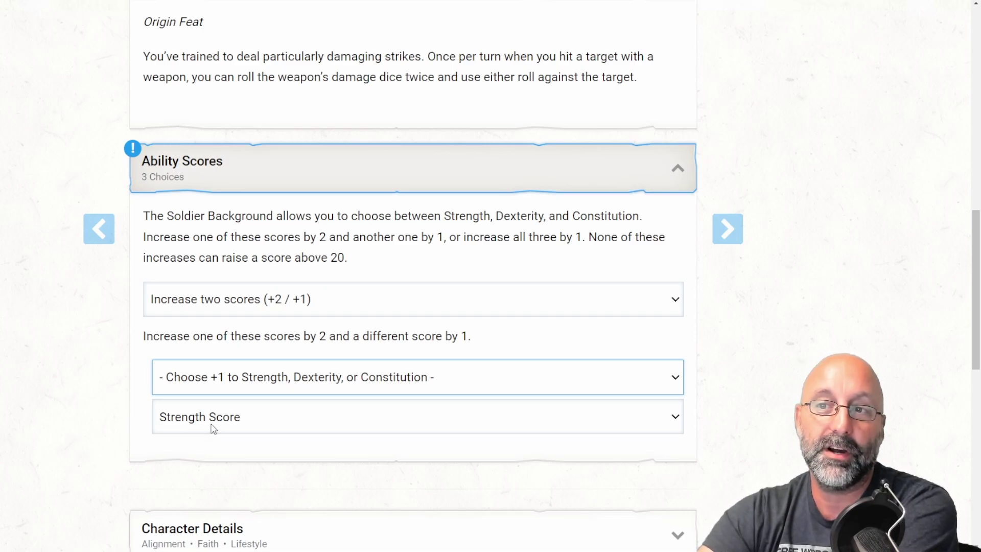
click(276, 429)
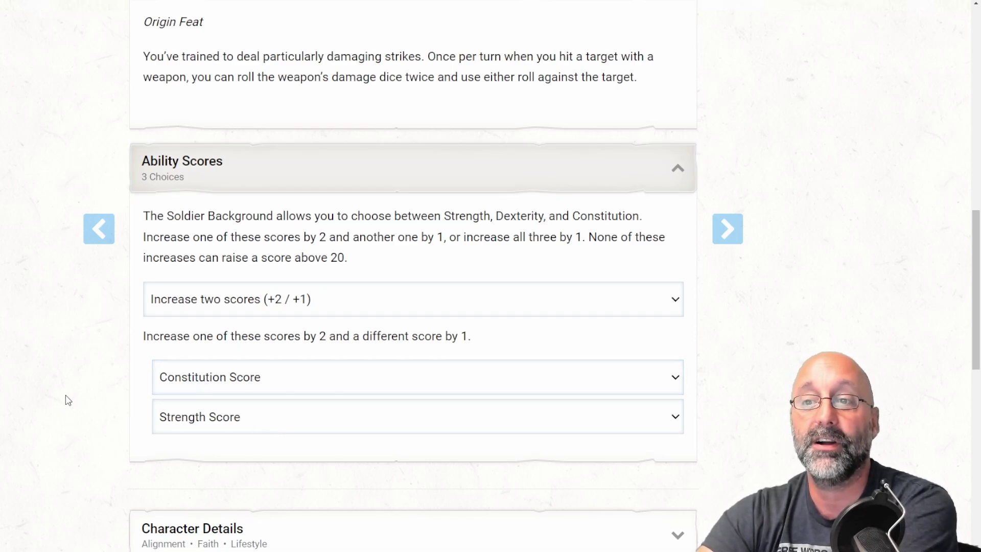
Look over the remaining background detail sections and move on to the species stage.
scroll(66, 400, down, 3)
scroll(68, 400, down, 3)
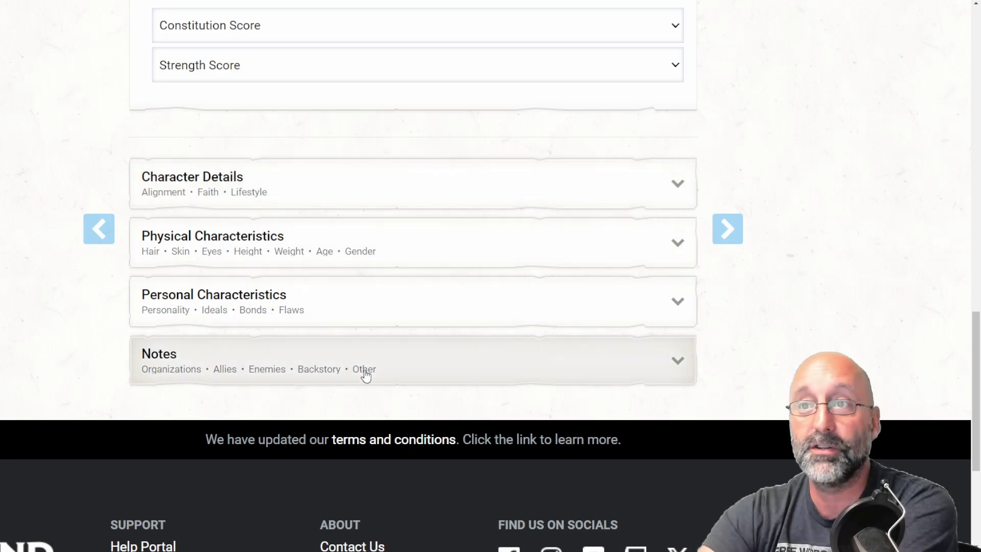
scroll(385, 362, up, 4)
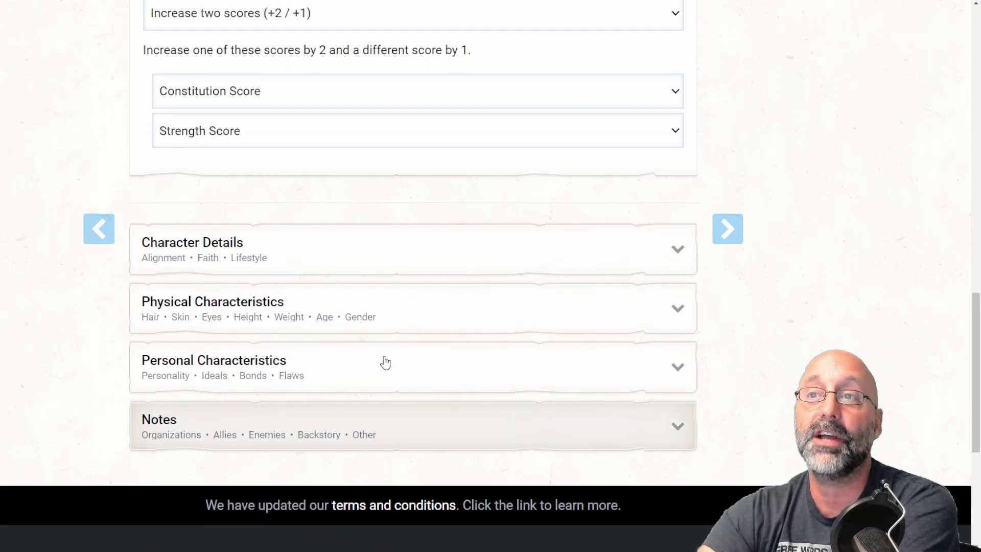
scroll(806, 273, up, 1)
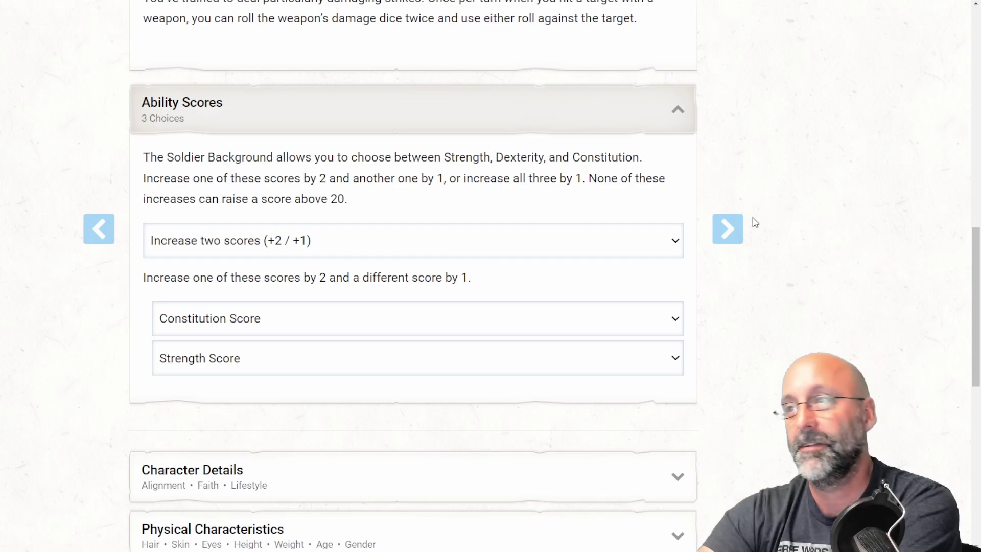
click(726, 234)
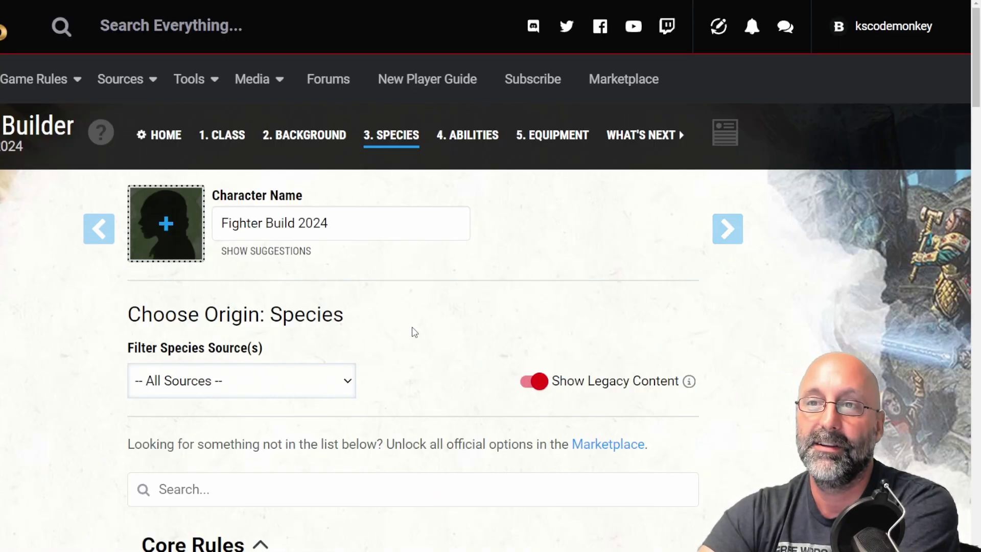
Choose Dwarf from the Core Rules species as the character's species and confirm it.
scroll(411, 331, down, 2)
scroll(421, 310, down, 3)
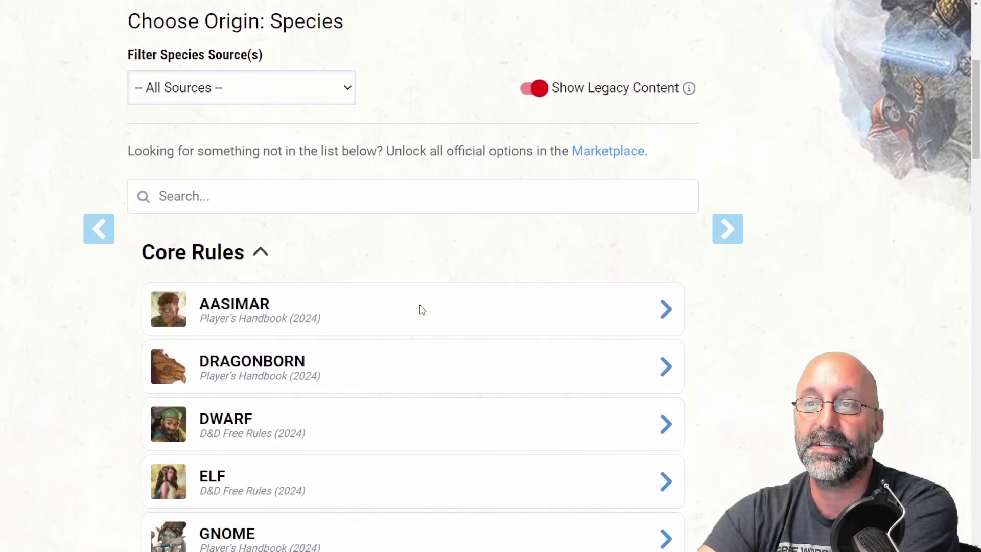
scroll(616, 243, down, 3)
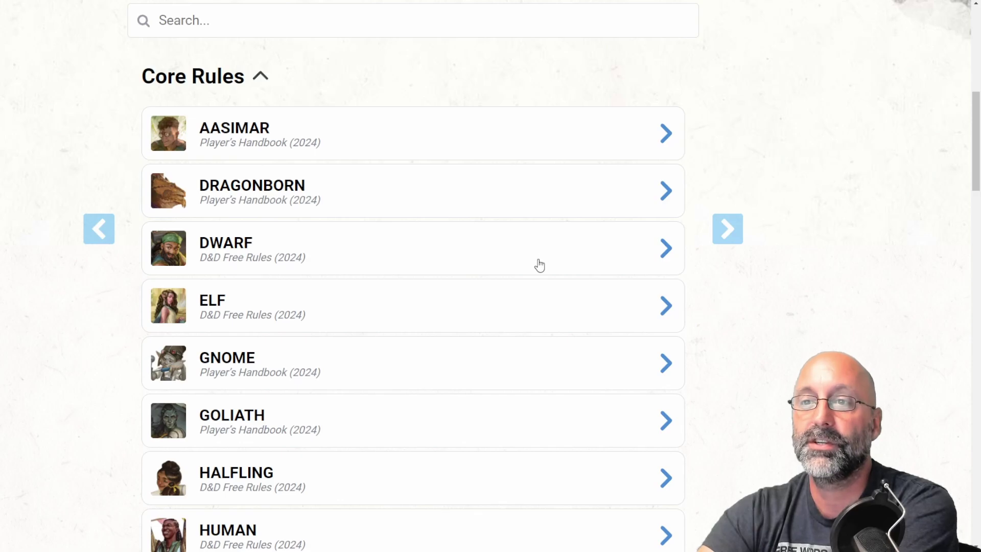
scroll(536, 266, down, 1)
scroll(525, 261, down, 1)
scroll(510, 248, down, 2)
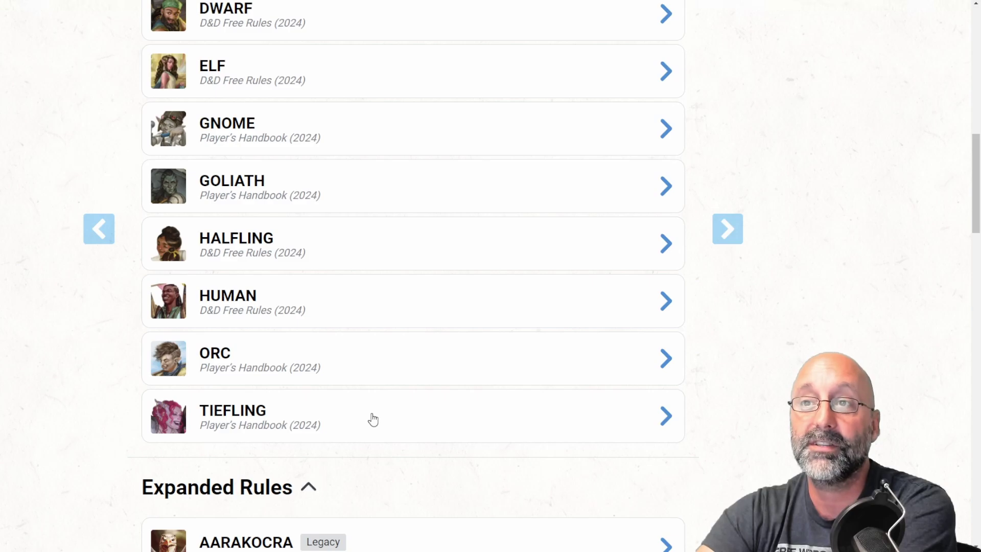
scroll(373, 418, up, 1)
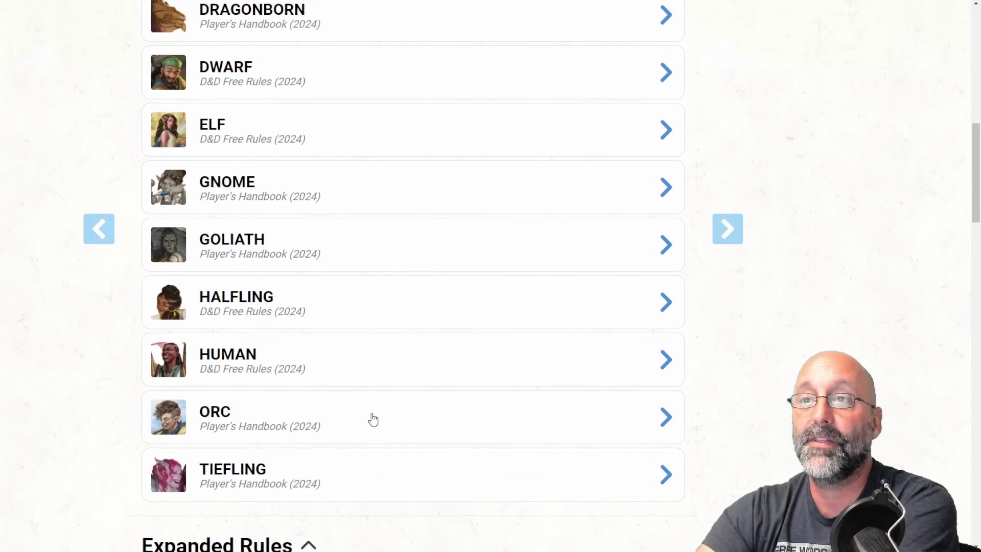
scroll(373, 419, up, 1)
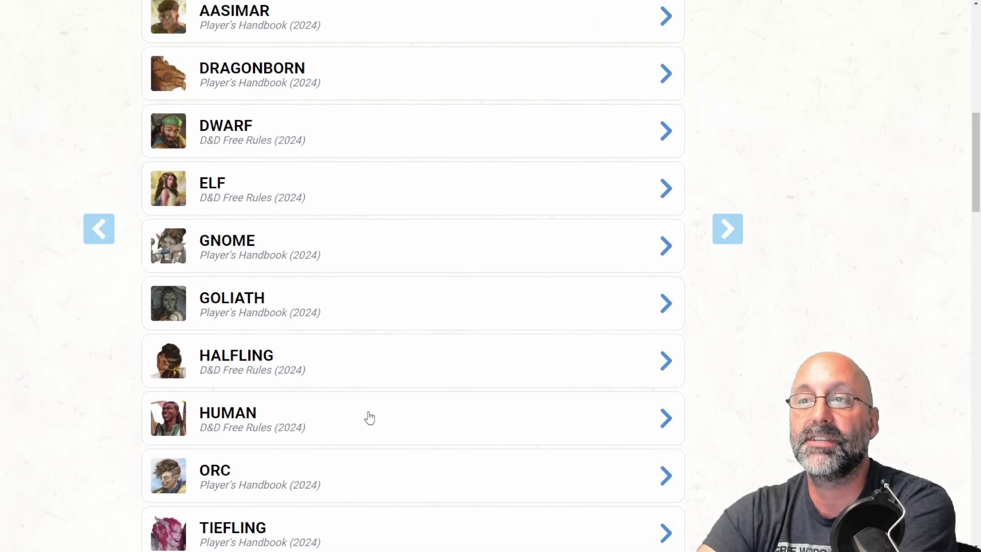
scroll(446, 206, up, 1)
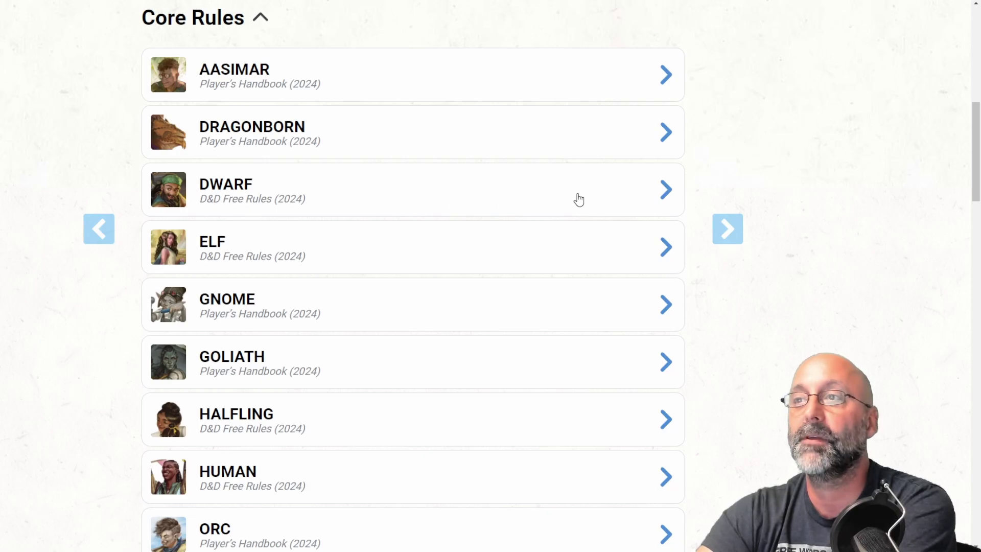
click(443, 205)
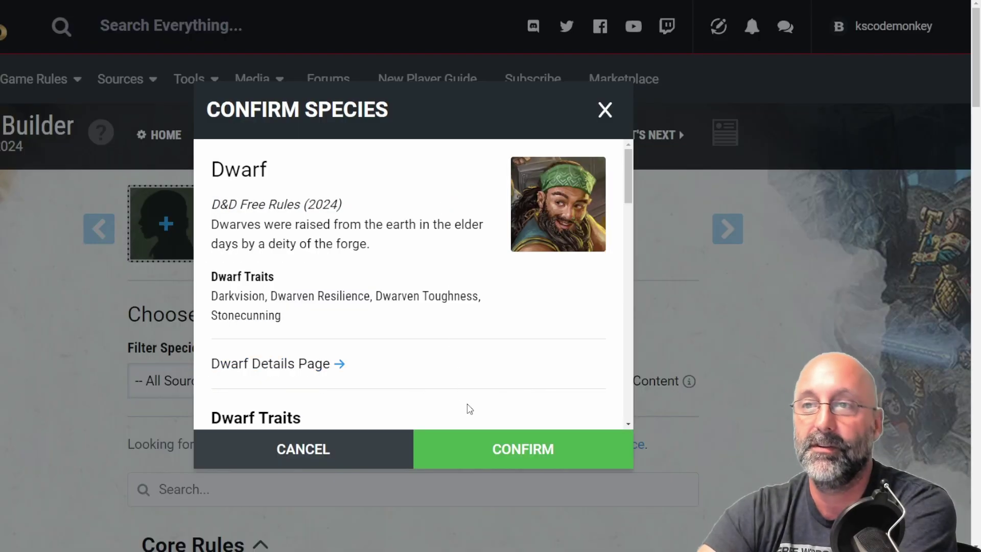
click(509, 454)
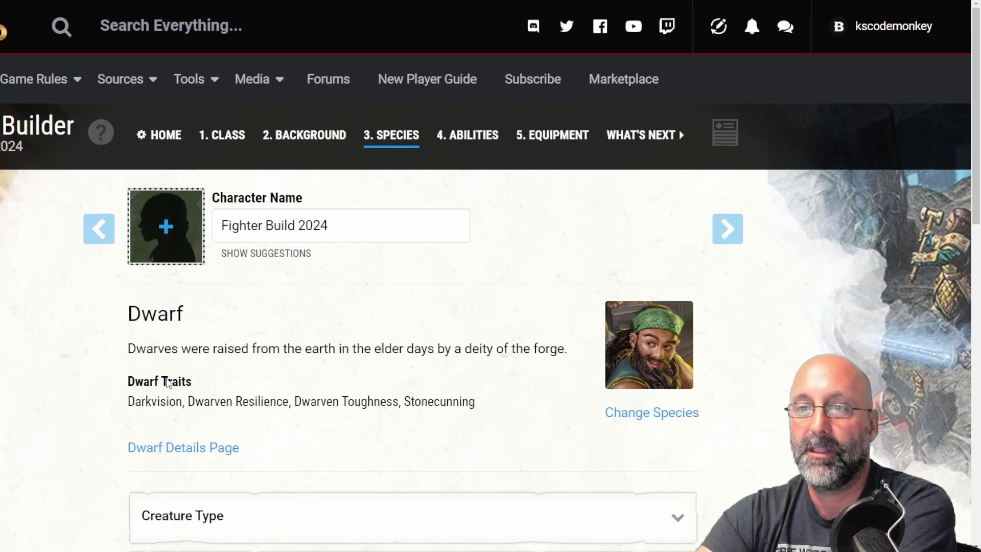
Expand the Dwarf's Size, Speed and Darkvision traits and read them.
scroll(94, 405, down, 2)
scroll(93, 407, down, 2)
click(318, 349)
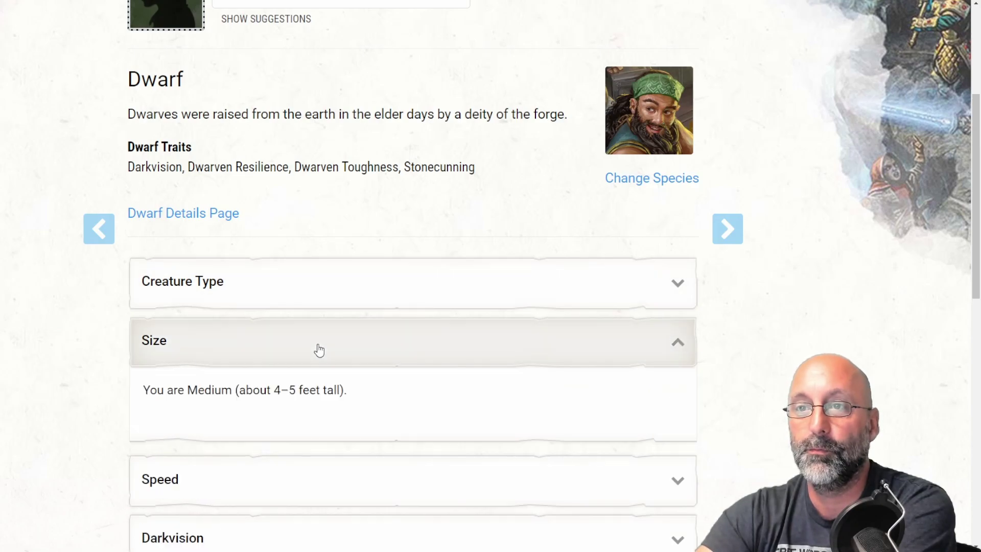
scroll(66, 389, down, 3)
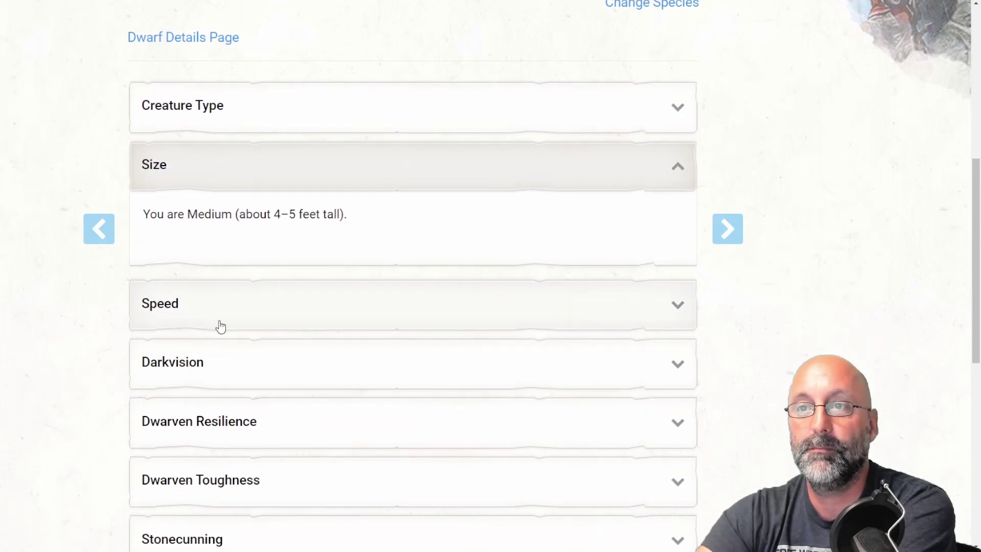
click(228, 317)
scroll(75, 377, down, 1)
scroll(76, 377, down, 2)
click(239, 341)
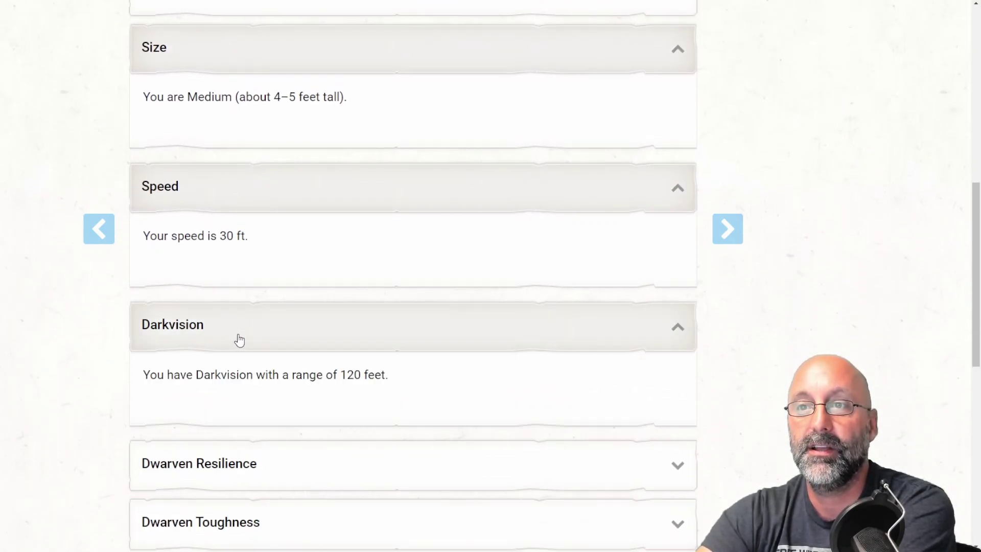
Expand the Dwarven Resilience, Dwarven Toughness and Stonecunning traits and read their descriptions.
scroll(240, 340, down, 3)
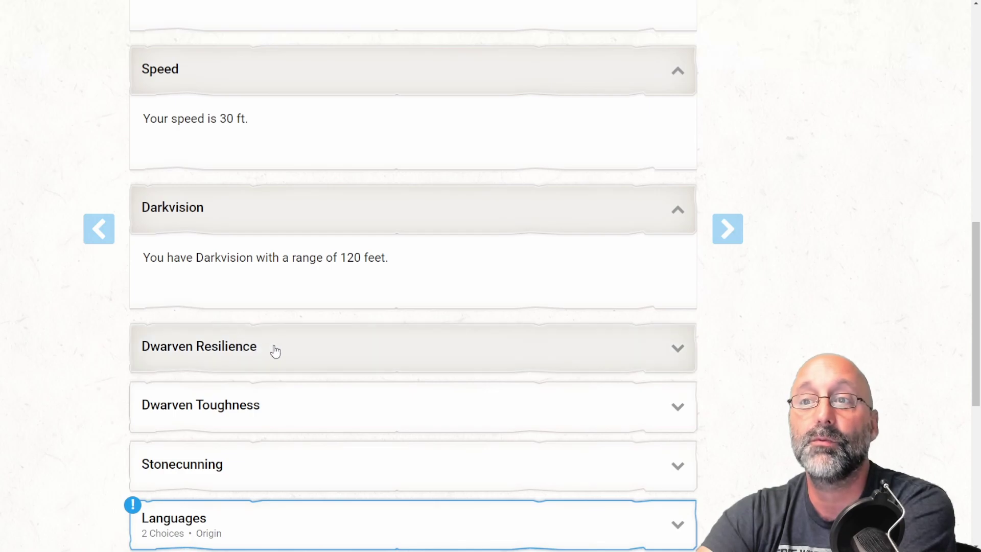
click(285, 350)
scroll(287, 350, down, 3)
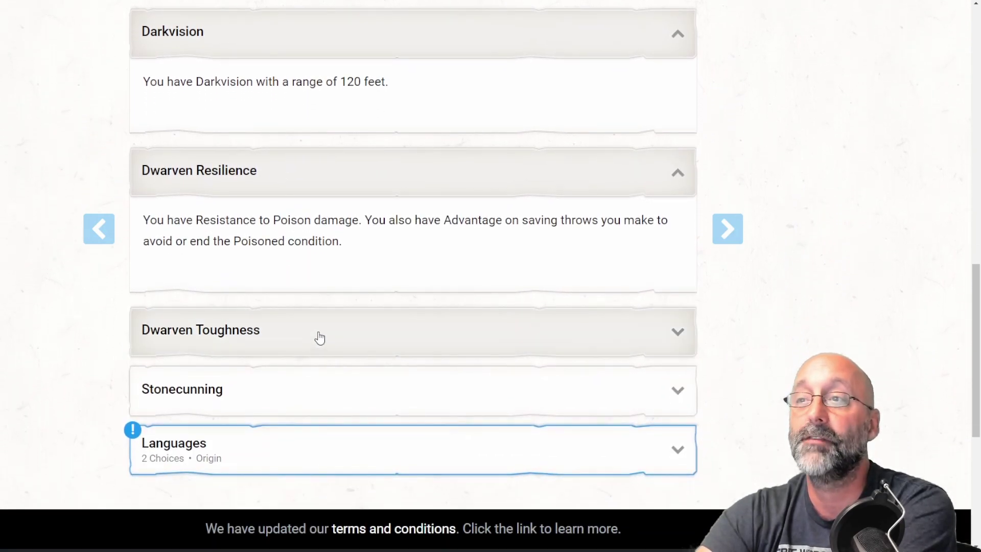
click(320, 337)
scroll(316, 339, down, 1)
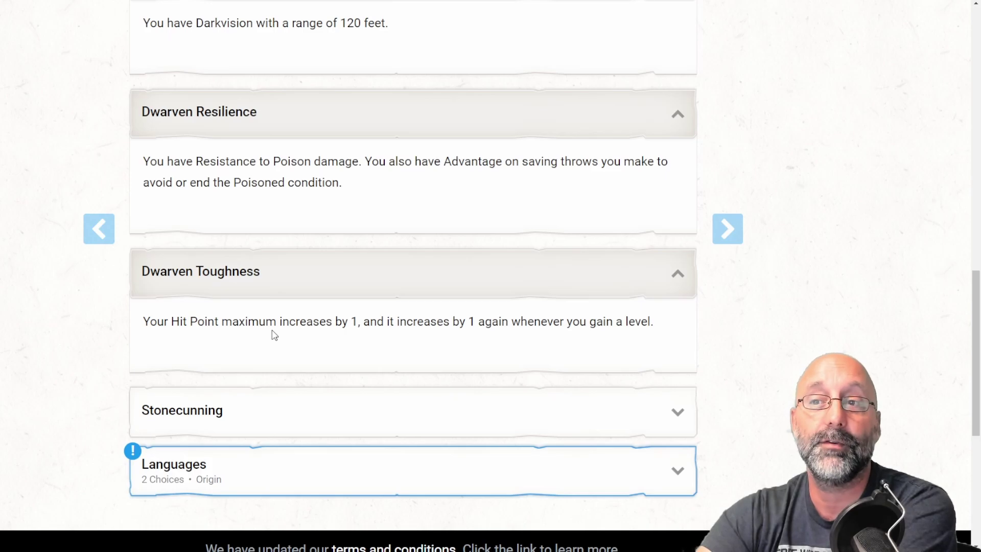
click(281, 420)
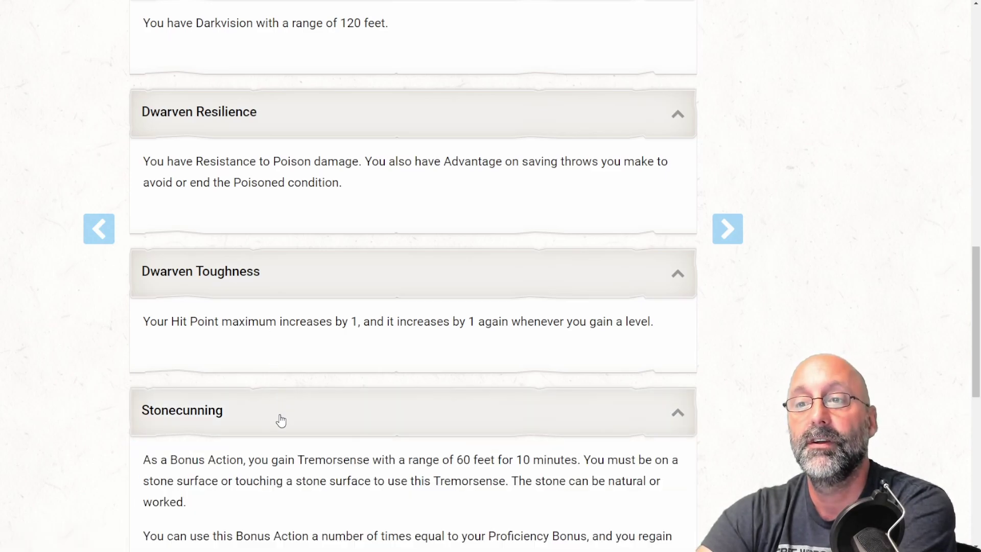
scroll(280, 420, down, 2)
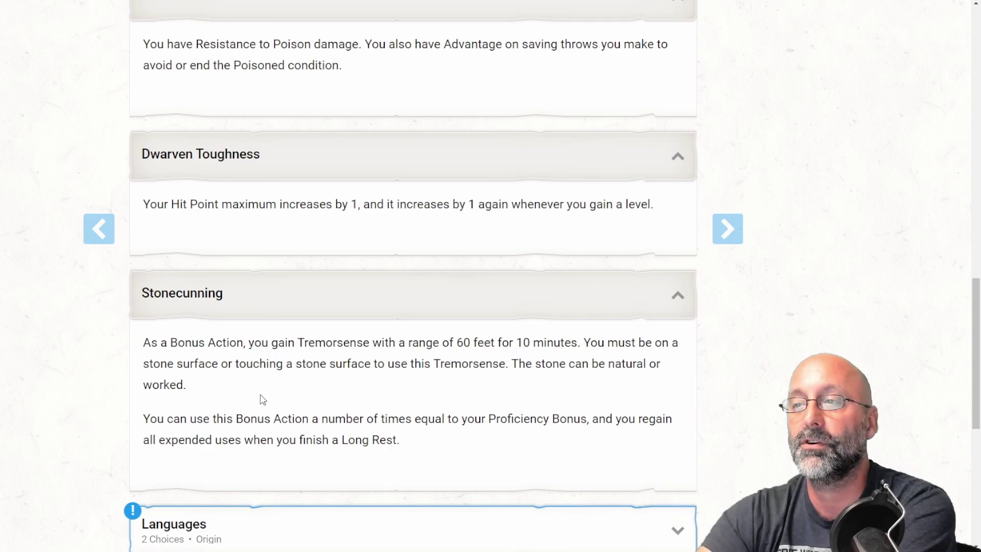
In the species' Languages section, choose Orc and Draconic as the two standard languages.
scroll(263, 399, down, 2)
click(259, 411)
scroll(258, 411, down, 1)
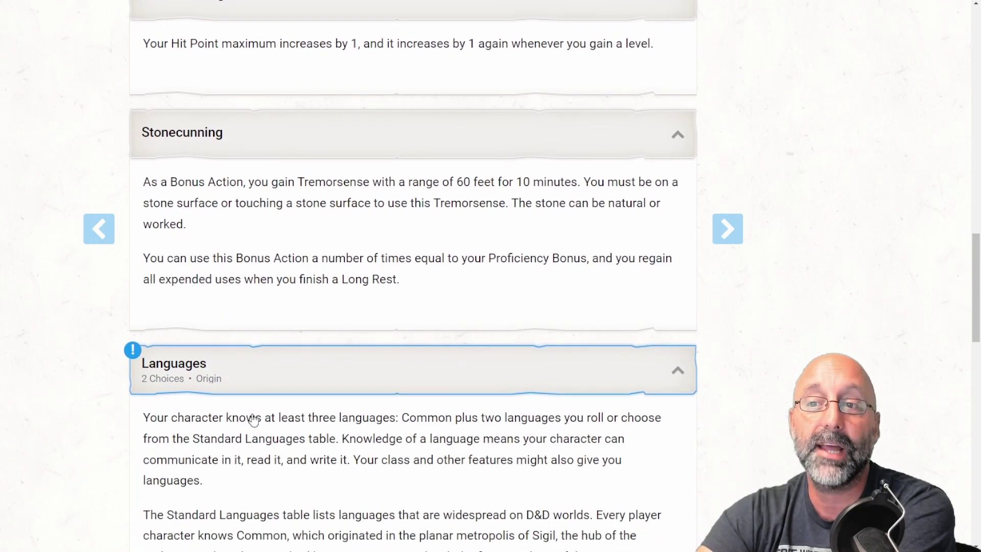
scroll(254, 420, down, 5)
scroll(253, 414, down, 6)
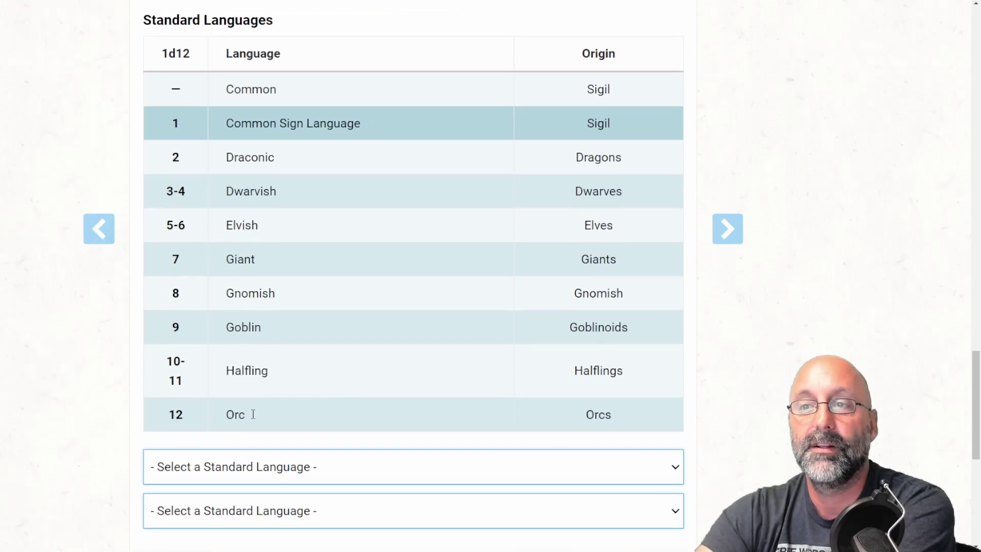
scroll(252, 414, down, 3)
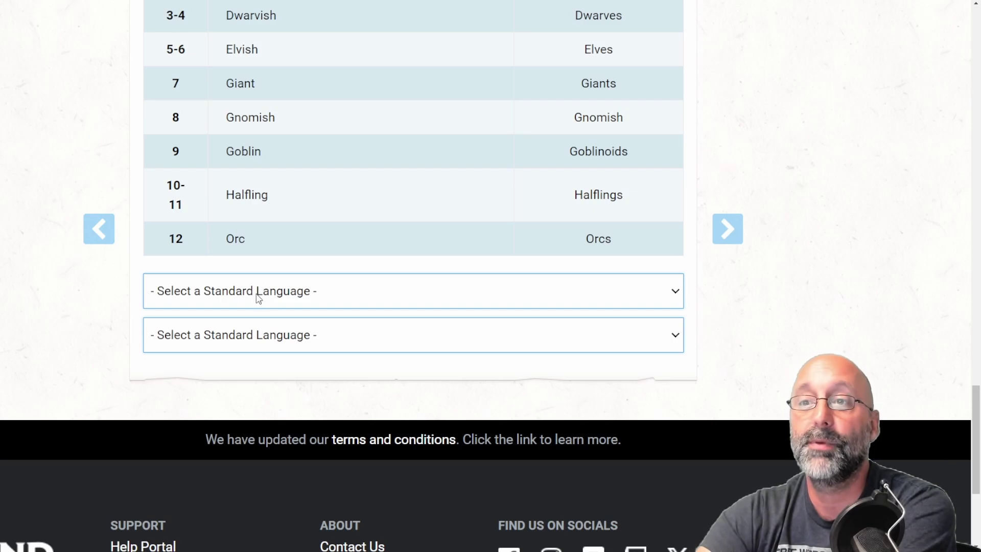
click(225, 503)
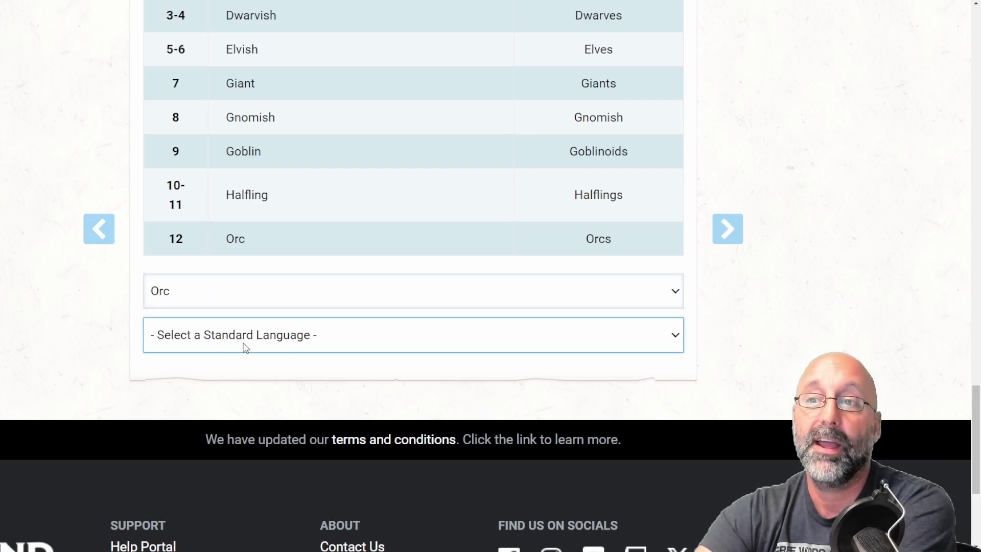
click(204, 422)
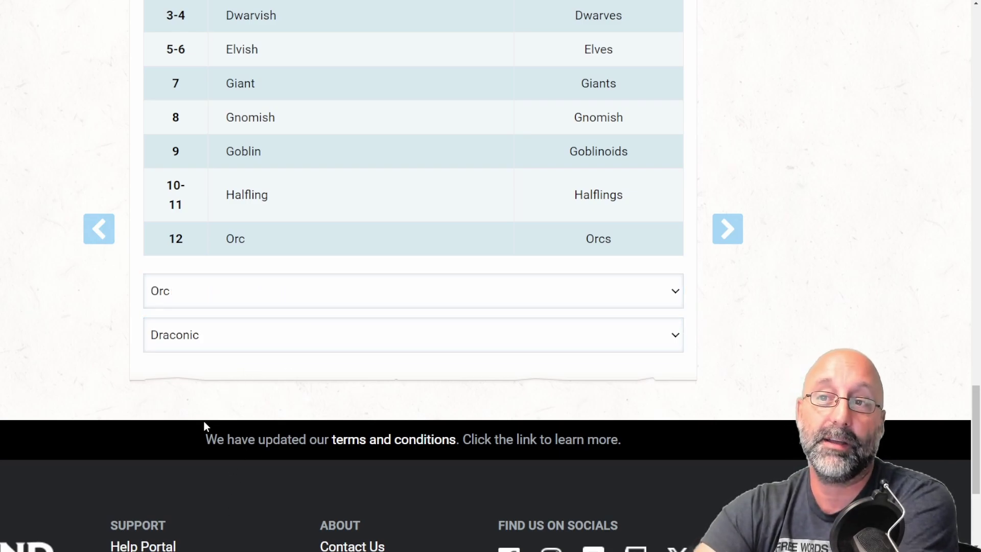
scroll(740, 317, up, 2)
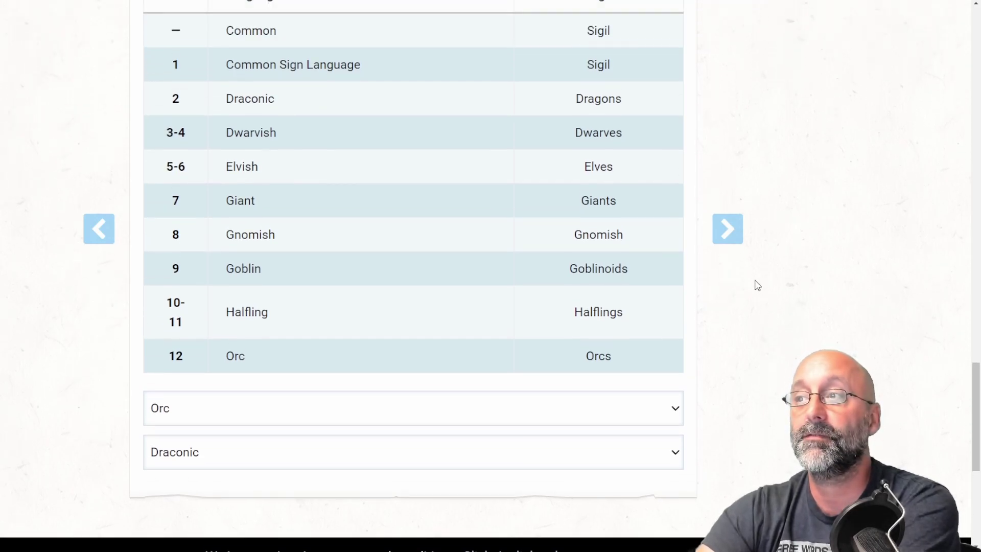
Move on to the abilities stage and choose Point Buy as the ability score generation method.
click(732, 236)
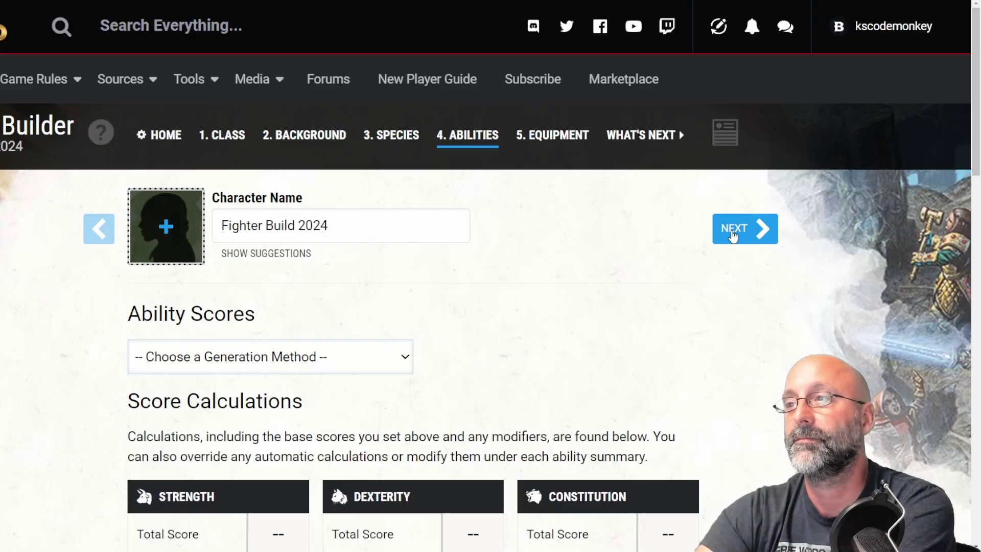
scroll(483, 340, down, 3)
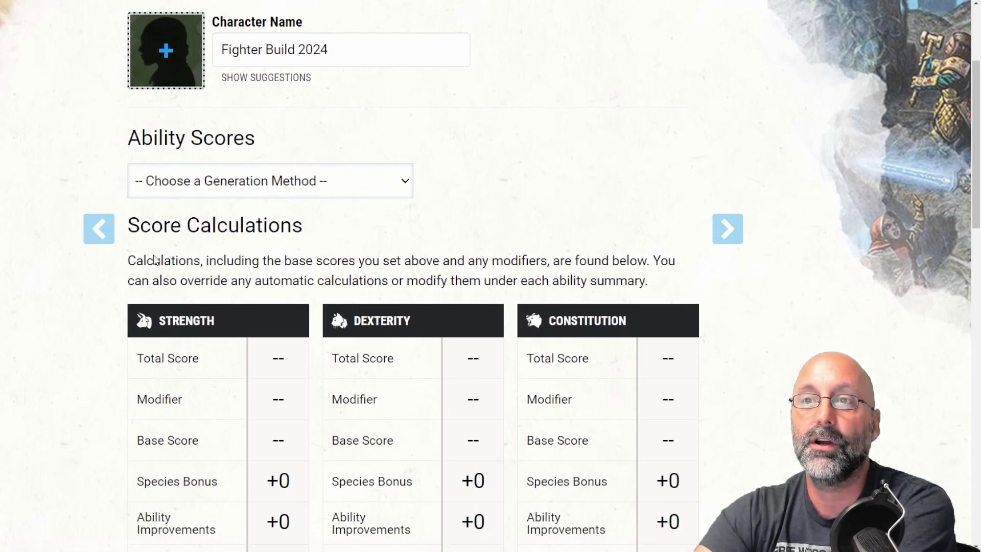
click(157, 276)
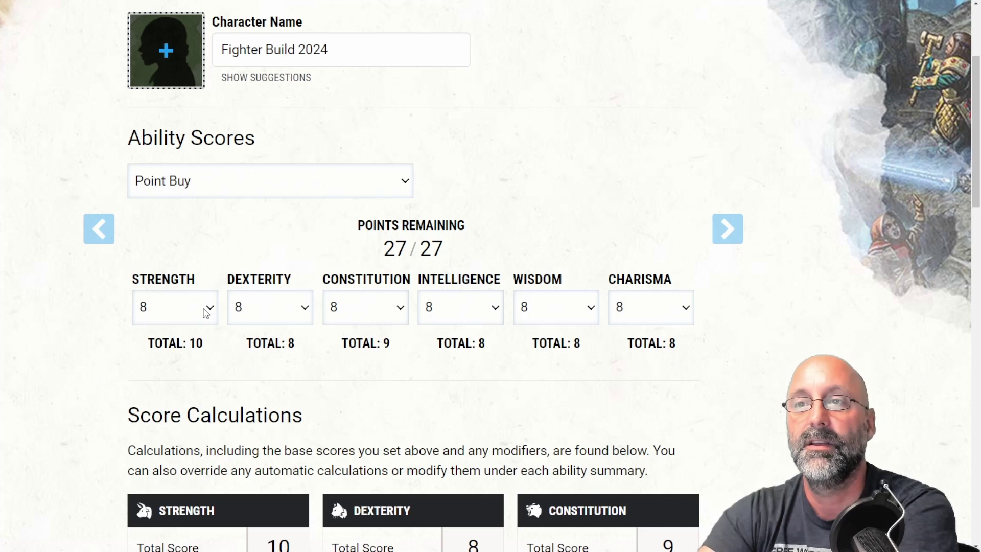
Set the base scores of Strength and Constitution to 15 each.
click(194, 483)
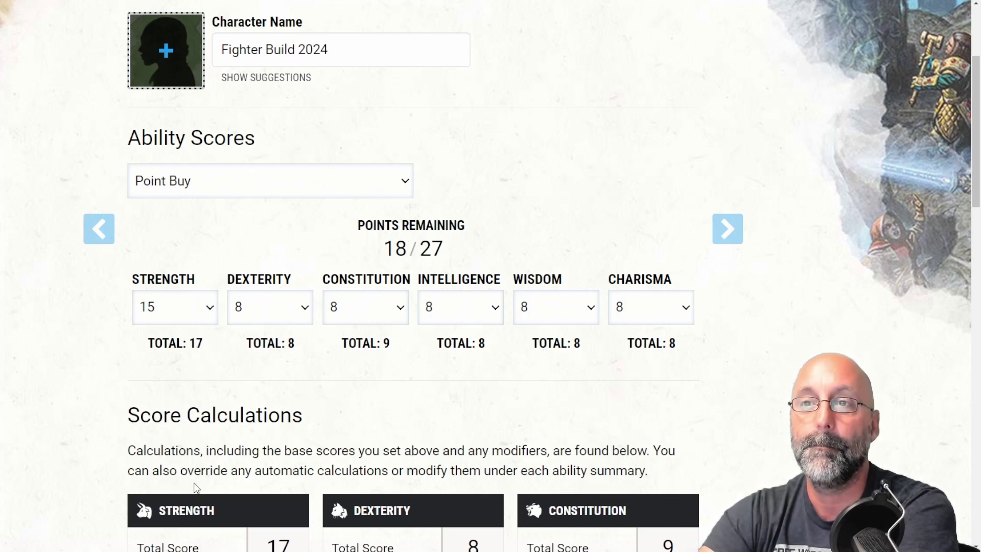
click(400, 313)
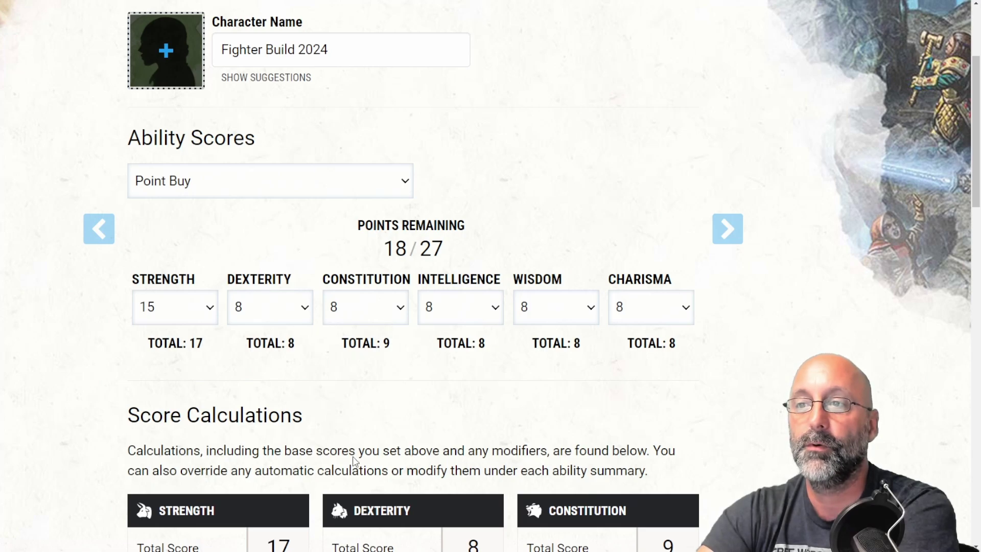
click(360, 473)
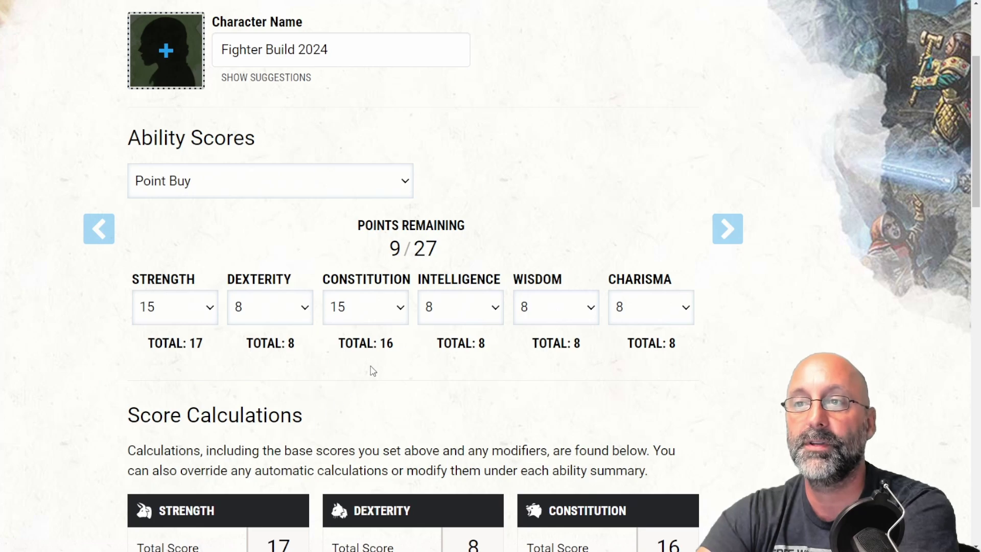
Set the base scores of Intelligence and Wisdom to 10 each.
click(465, 313)
click(458, 381)
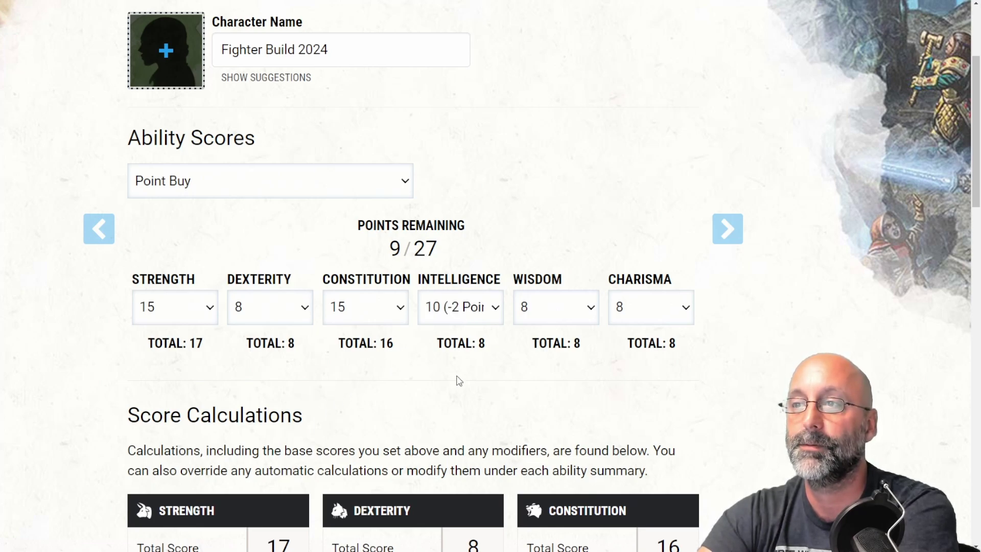
click(543, 379)
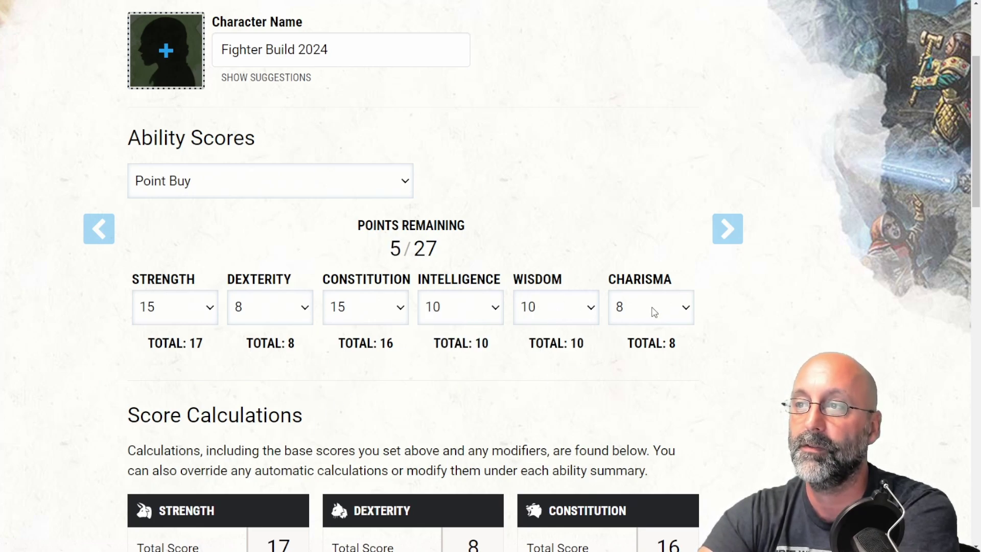
Try Charisma at 10, return it to 8, and set Dexterity to 13.
click(649, 376)
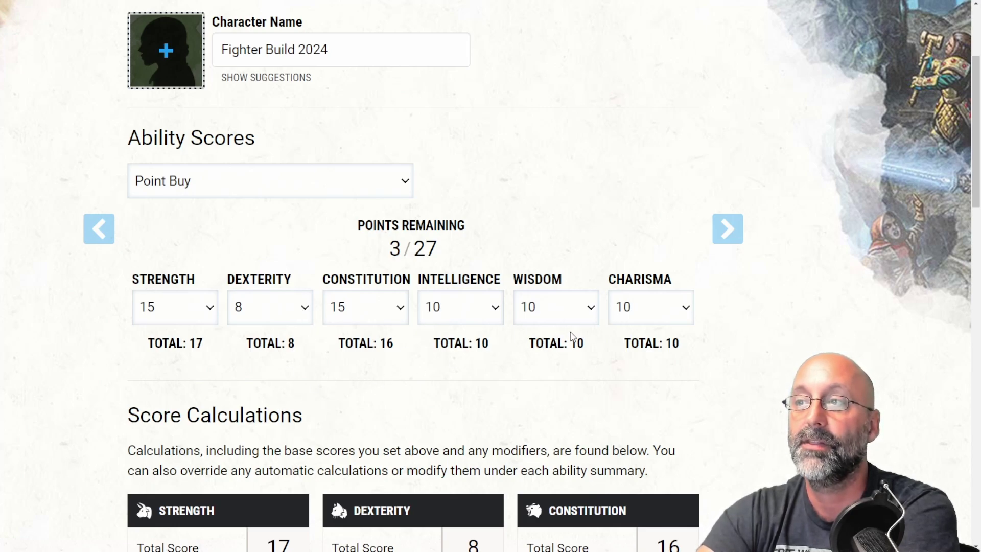
click(640, 336)
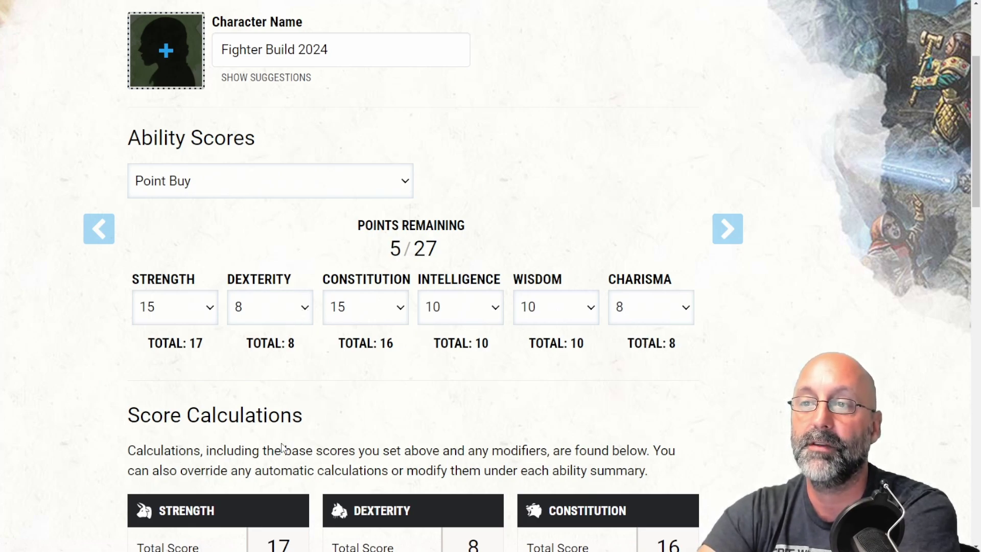
click(255, 449)
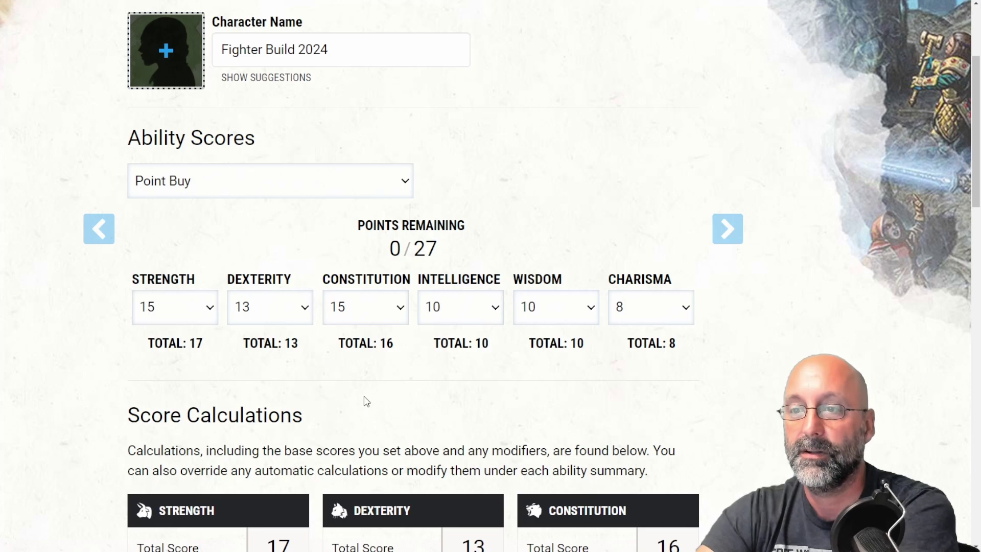
Review the score calculations for Strength, Dexterity and Constitution and move on to the equipment stage.
scroll(365, 401, down, 5)
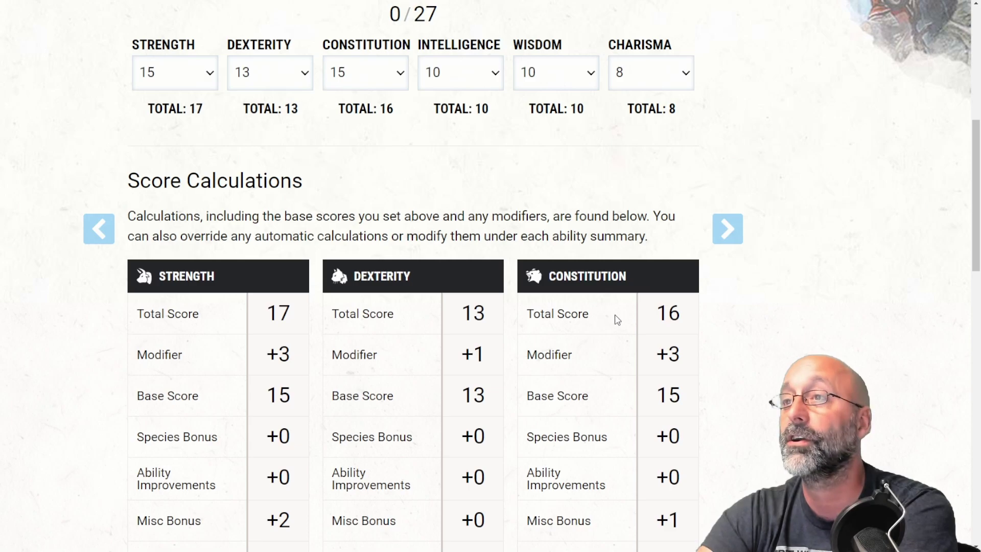
scroll(663, 313, down, 1)
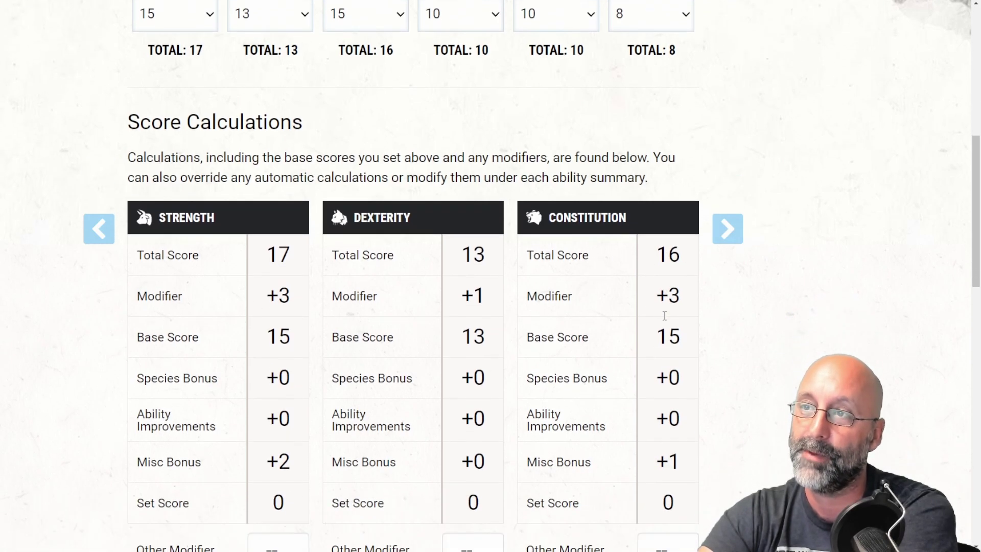
scroll(664, 318, up, 2)
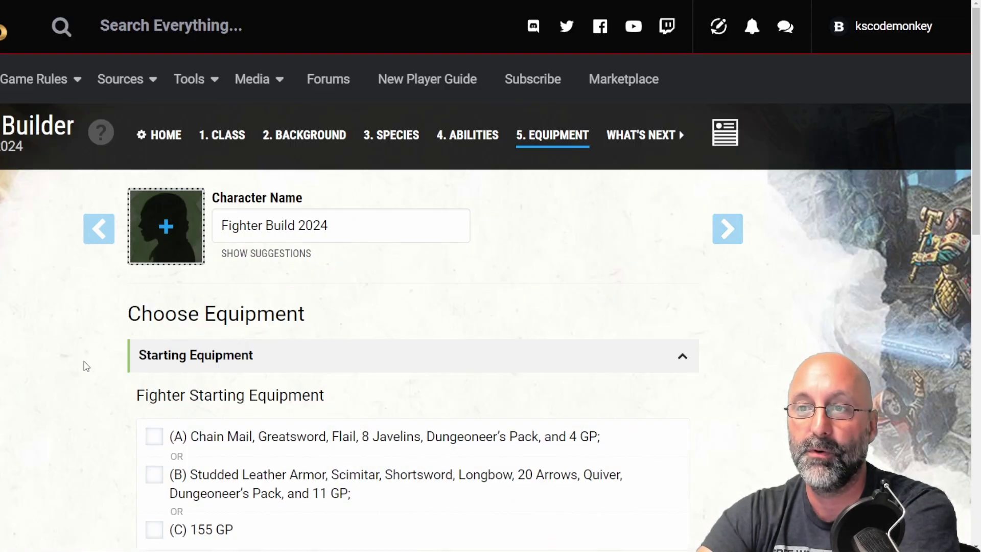
Take 155 GP as the Fighter starting equipment and 50 GP as the Soldier starting equipment, and add them to the character.
scroll(60, 373, down, 2)
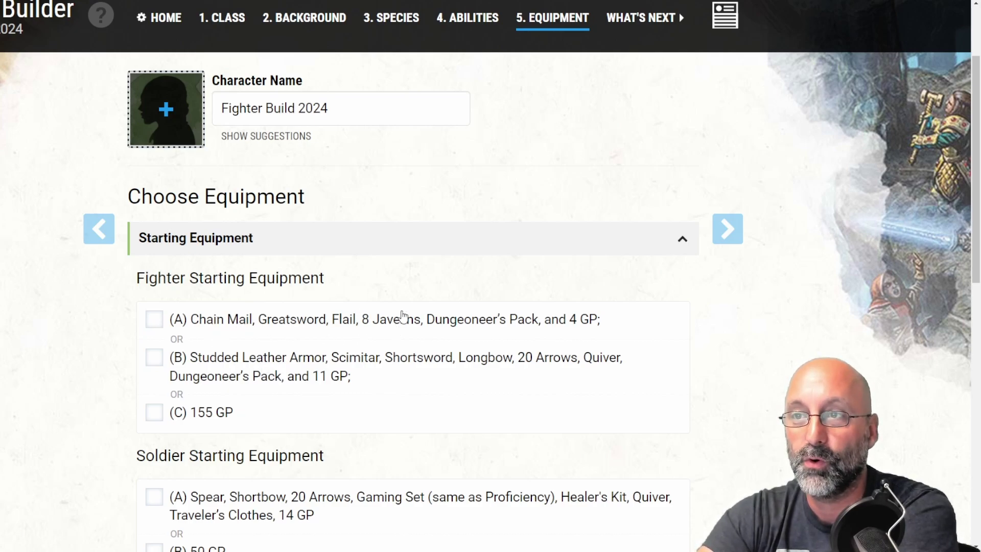
click(154, 419)
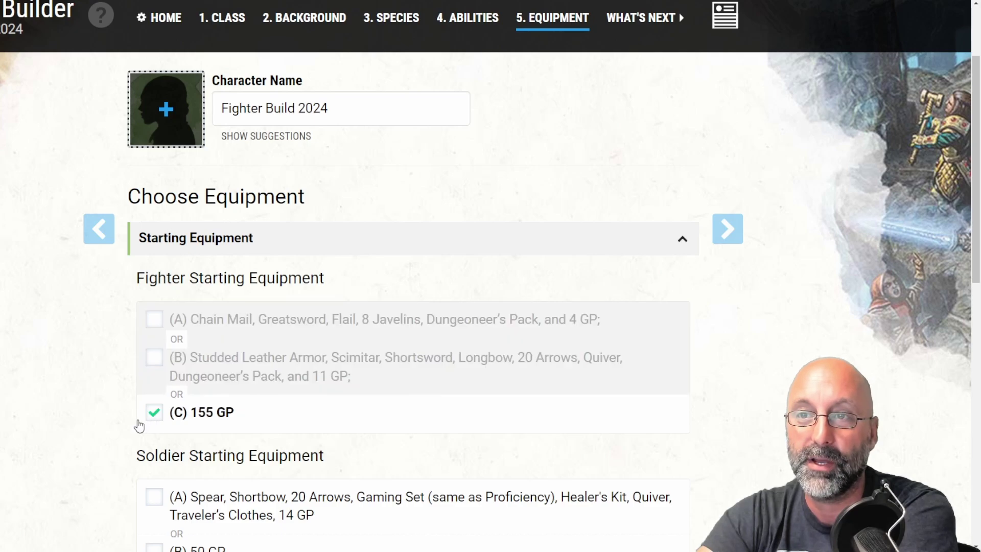
scroll(118, 429, down, 2)
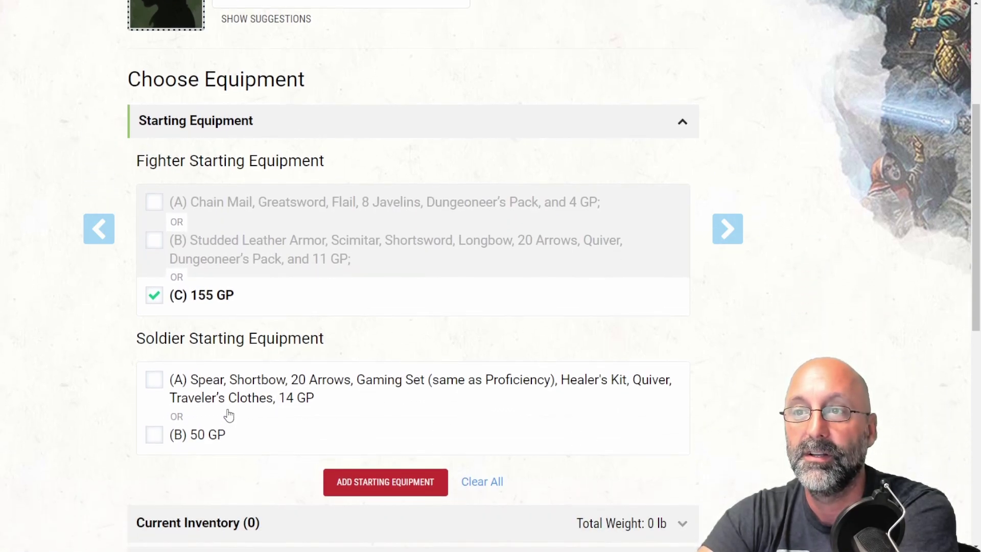
click(154, 435)
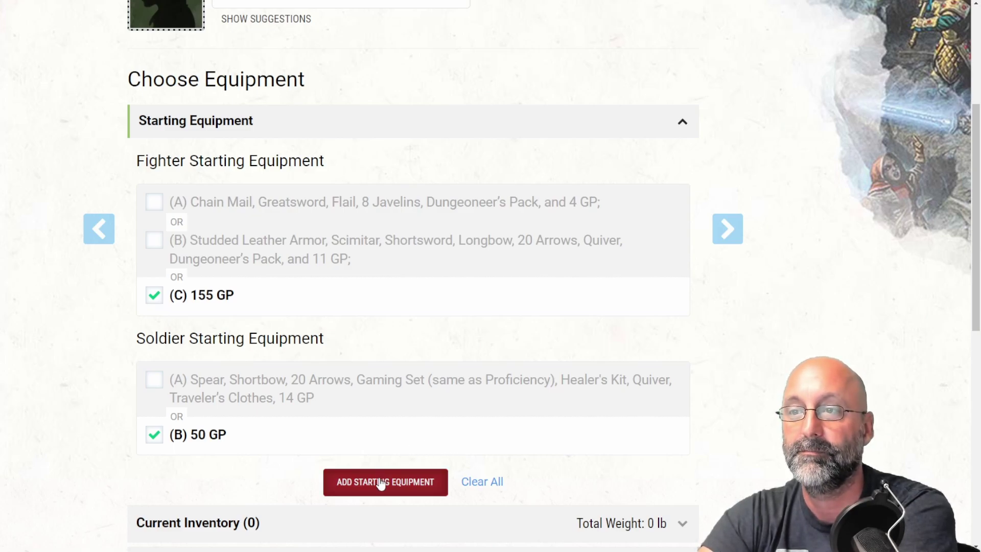
click(381, 482)
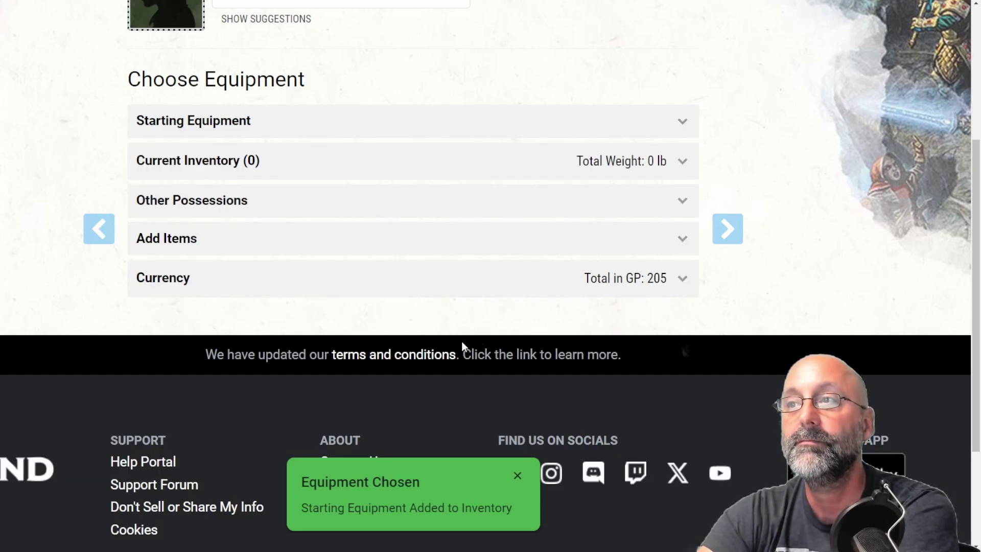
Open the list of items that can be added and filter it by the Armor type.
click(351, 239)
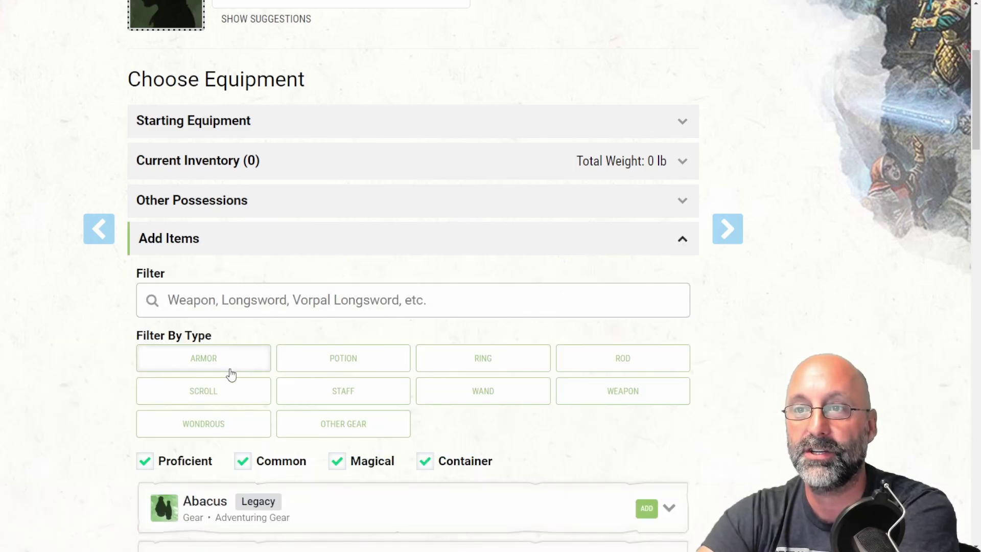
click(221, 364)
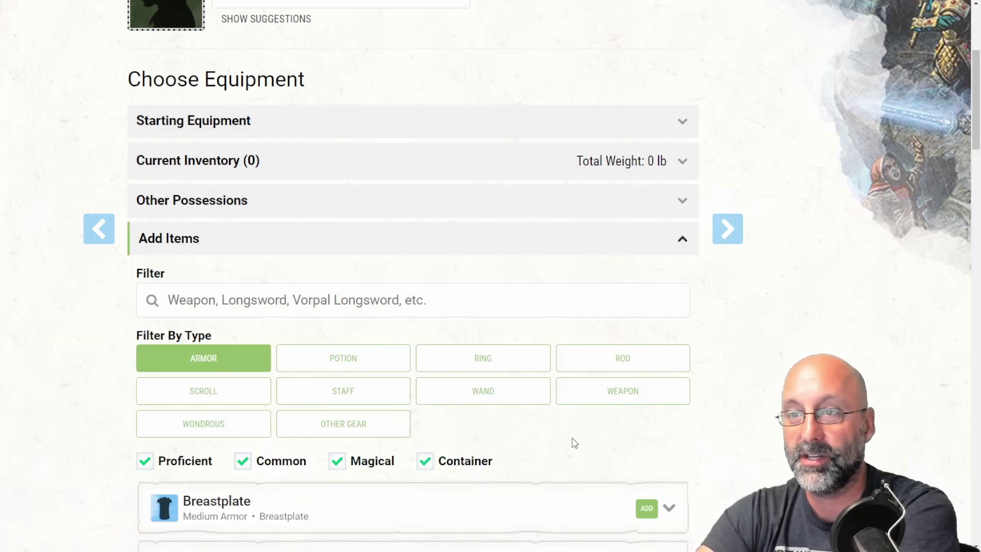
scroll(586, 440, down, 1)
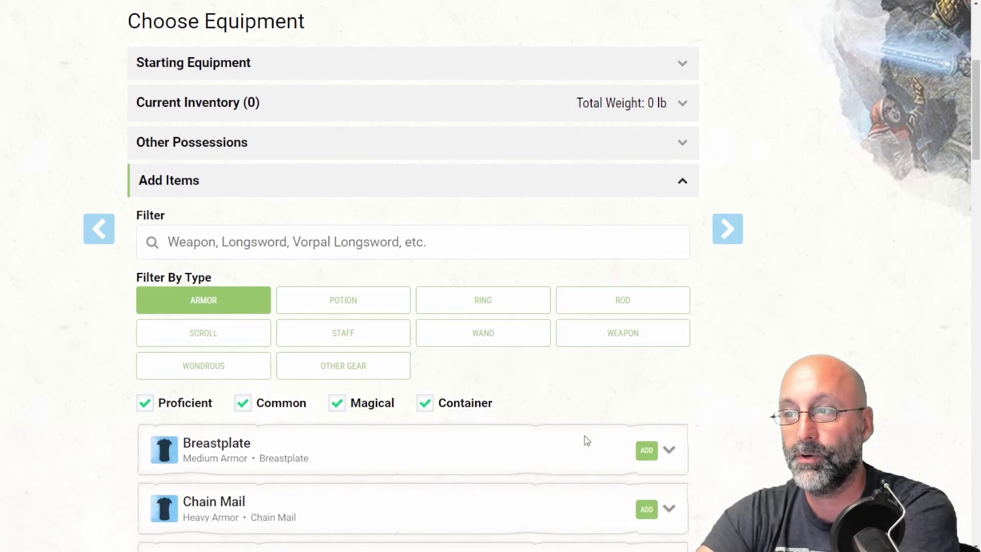
Expand the Breastplate entry and read its Armor Class, weight, cost and description.
click(671, 452)
scroll(615, 394, down, 3)
scroll(613, 394, down, 1)
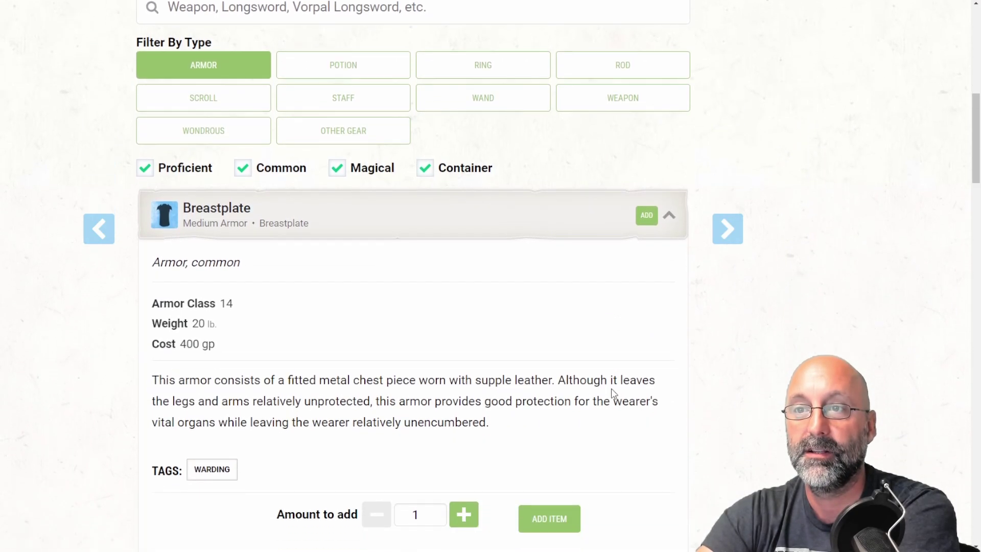
scroll(610, 383, up, 1)
scroll(610, 383, up, 2)
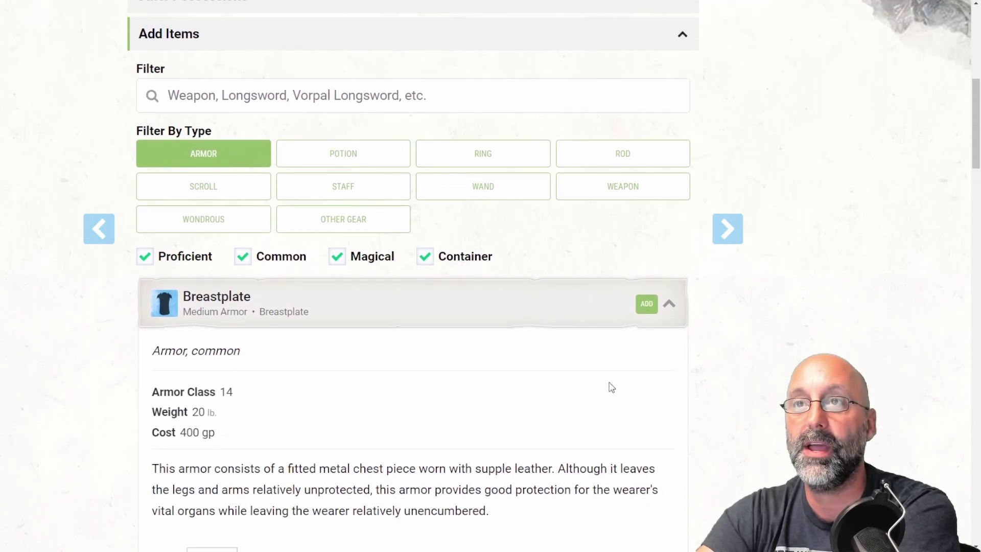
Close the Breastplate entry, compare the Chain Mail and Chain Shirt statistics, and add one Chain Mail to the inventory.
click(668, 392)
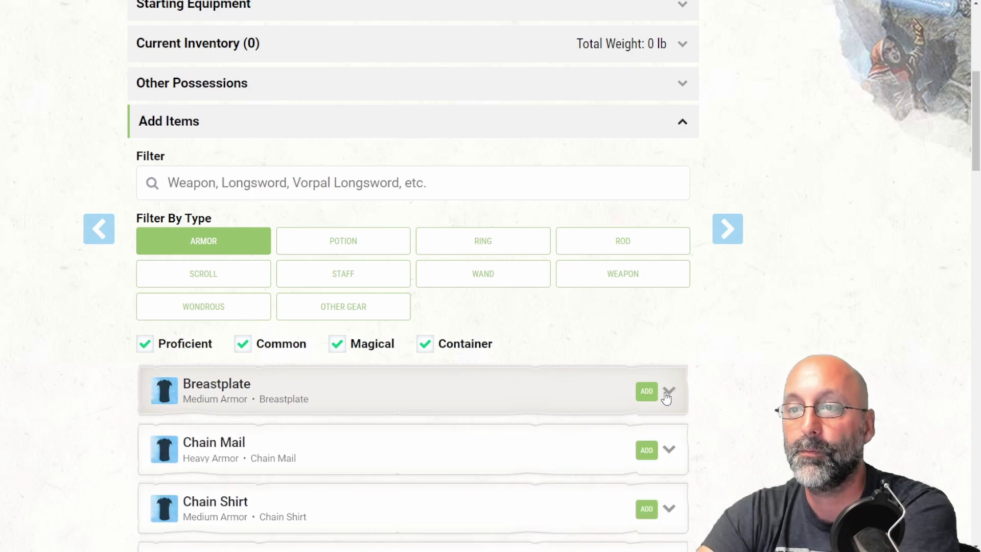
click(485, 451)
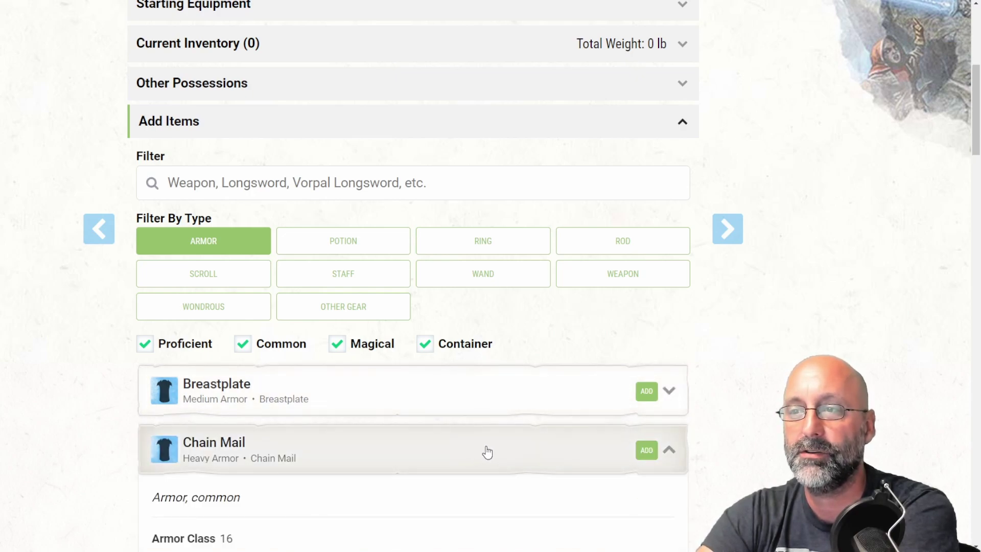
scroll(487, 445, down, 3)
scroll(487, 446, down, 5)
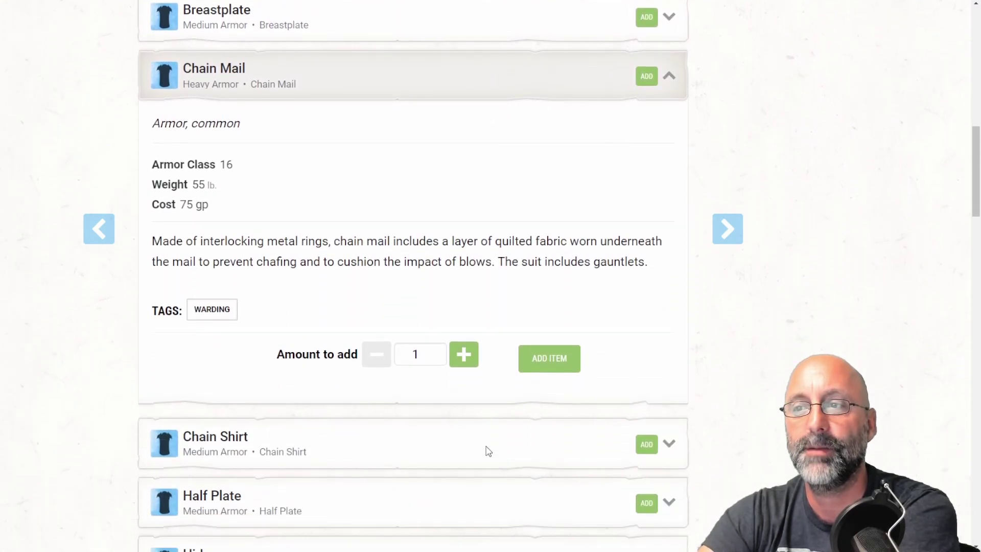
click(457, 414)
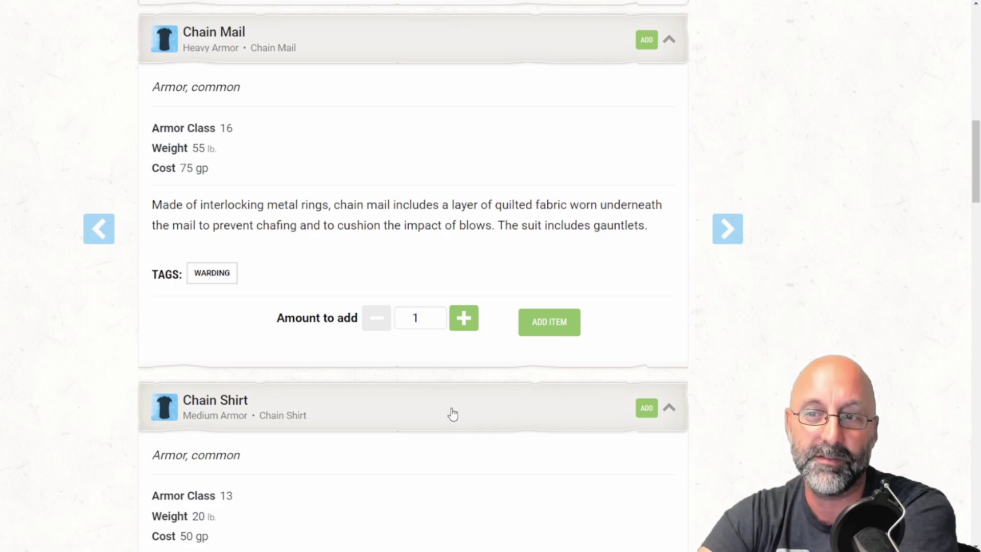
click(452, 414)
scroll(434, 396, up, 1)
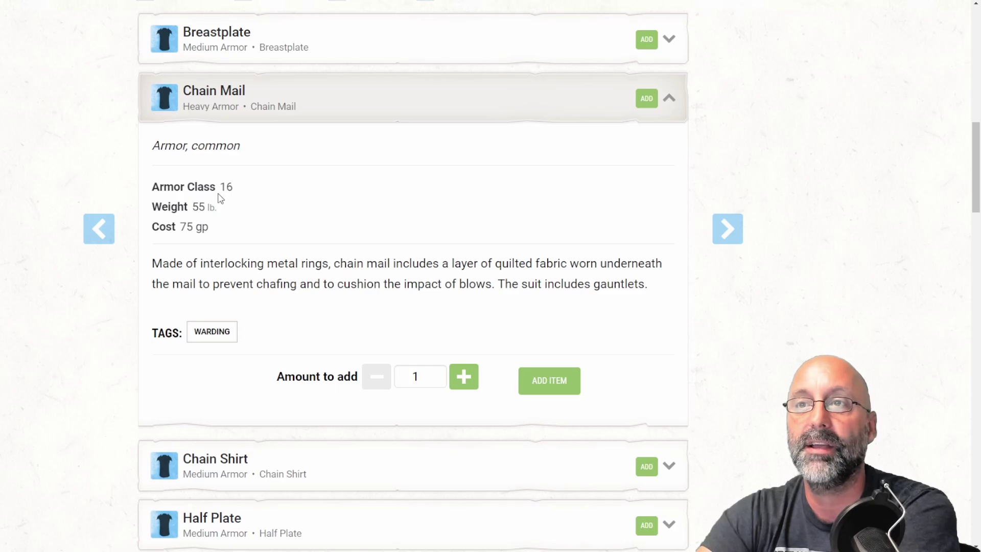
scroll(486, 339, up, 5)
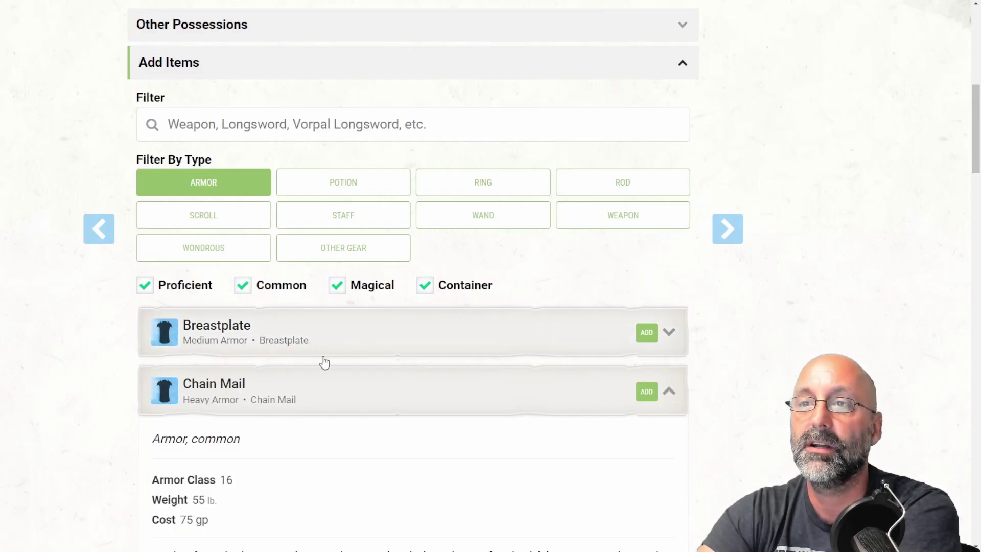
Filter the armor list with "shiel" and add the plain Shield to the inventory.
click(317, 118)
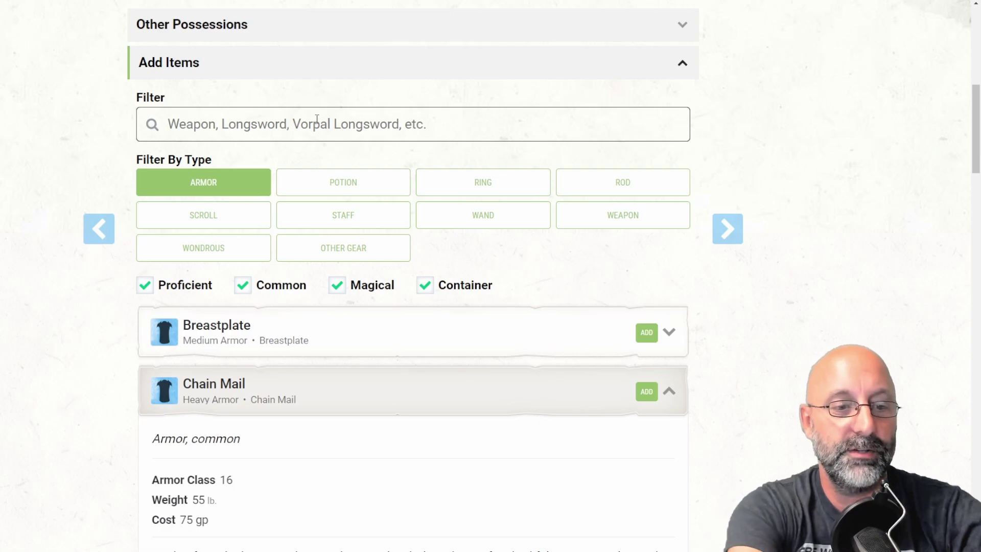
text(shiel)
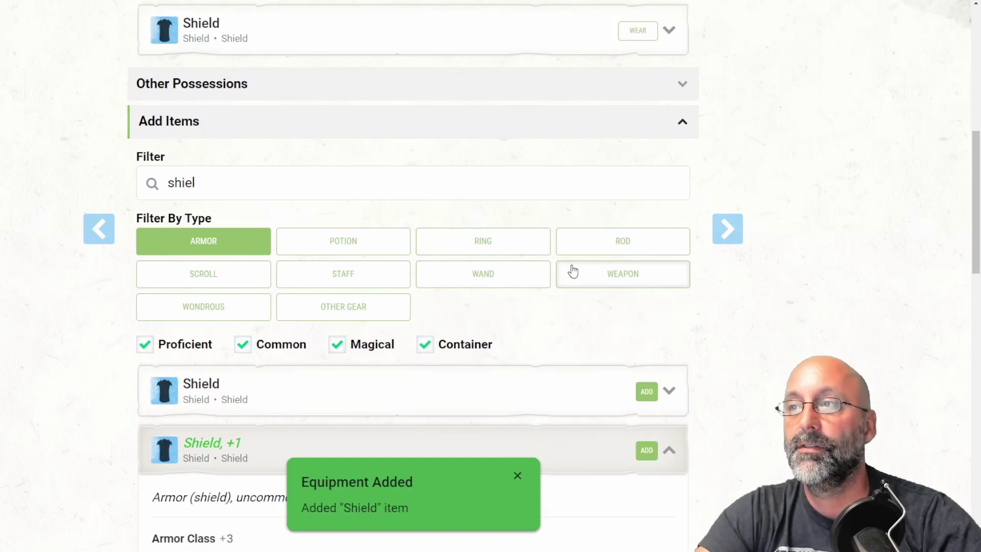
Switch the type filter from Armor to Weapon, search for "lon" and add the plain Longsword to the inventory.
click(593, 278)
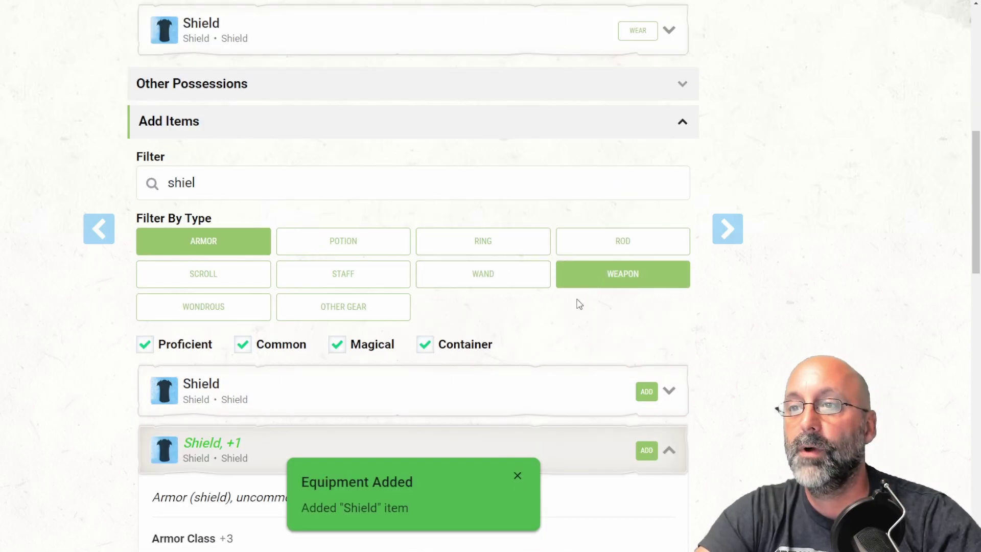
click(233, 245)
click(234, 172)
drag(235, 172, 158, 179)
text(lon)
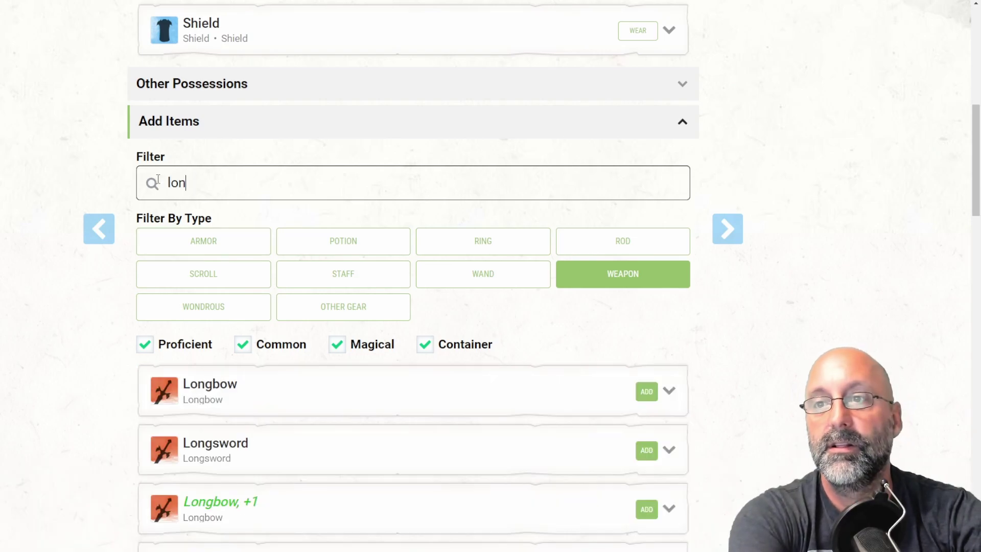
click(647, 454)
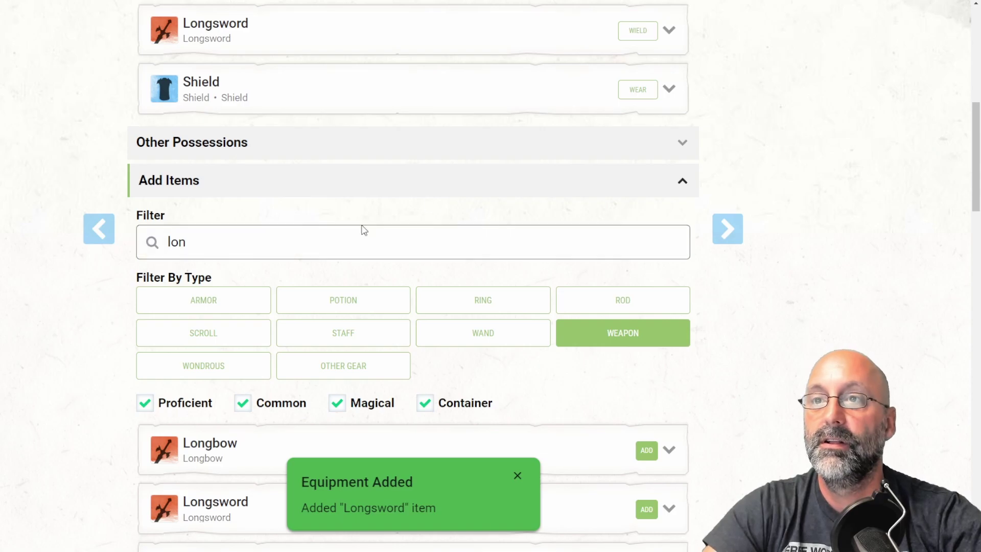
Search the weapons for "dagg" and "long", adding a plain Dagger and a plain Longbow to the inventory.
drag(200, 244, 154, 239)
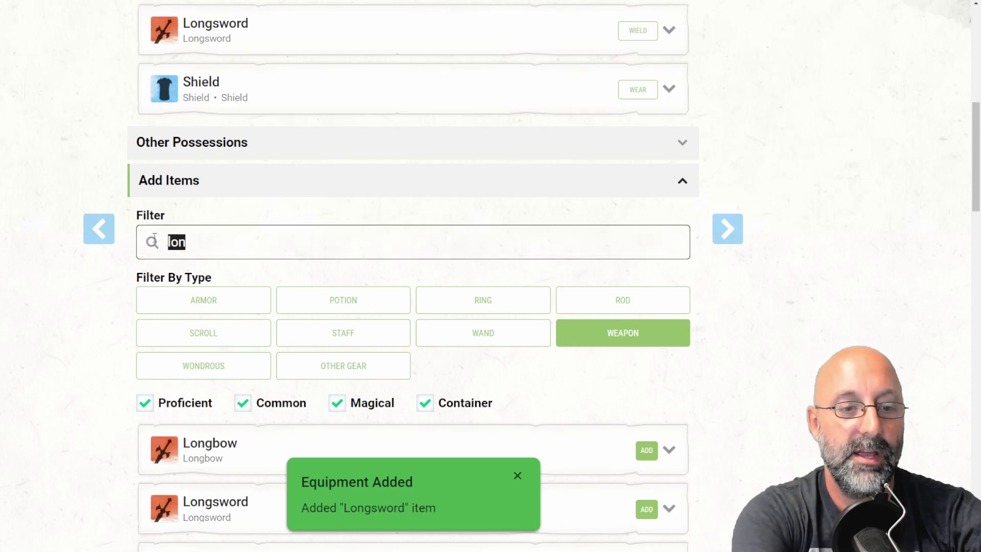
text(dagg)
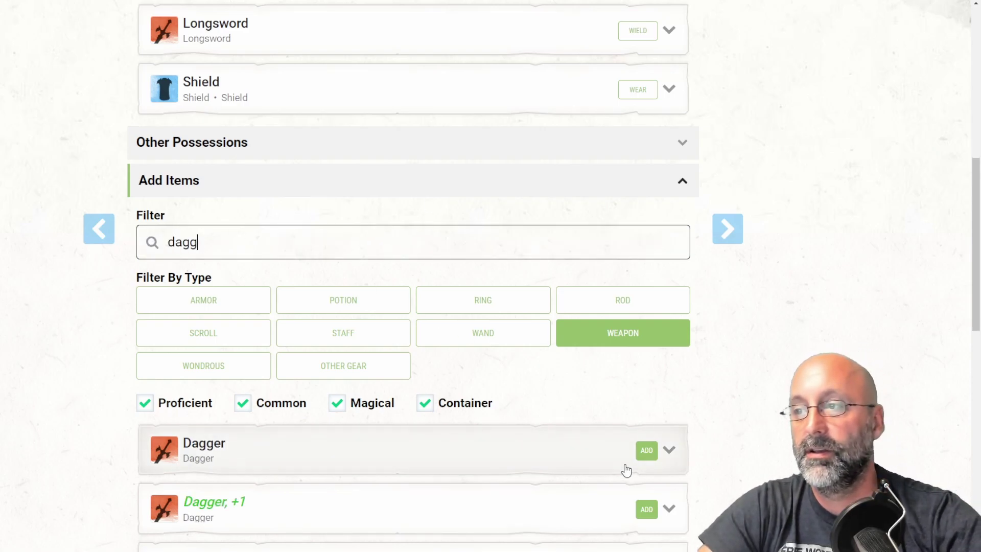
click(646, 450)
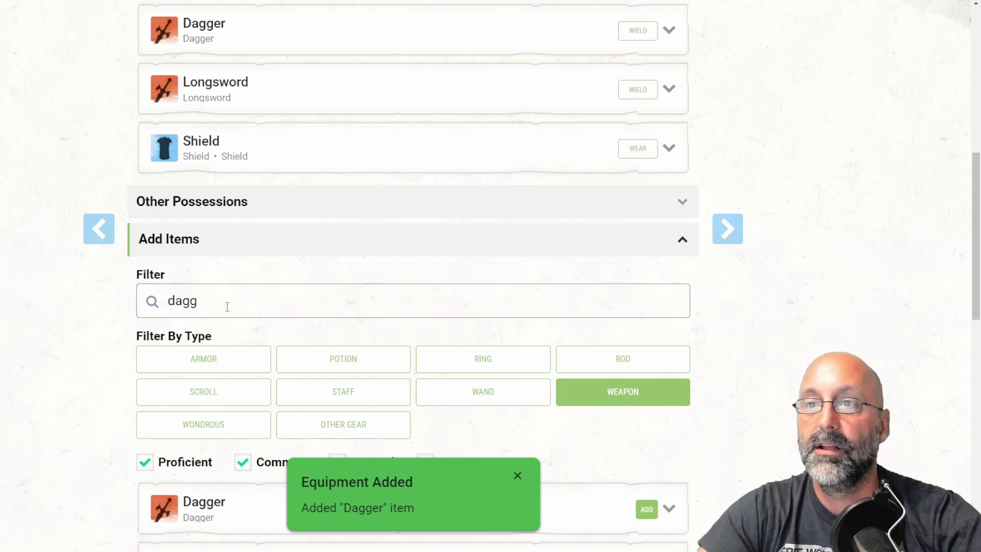
drag(225, 301, 161, 298)
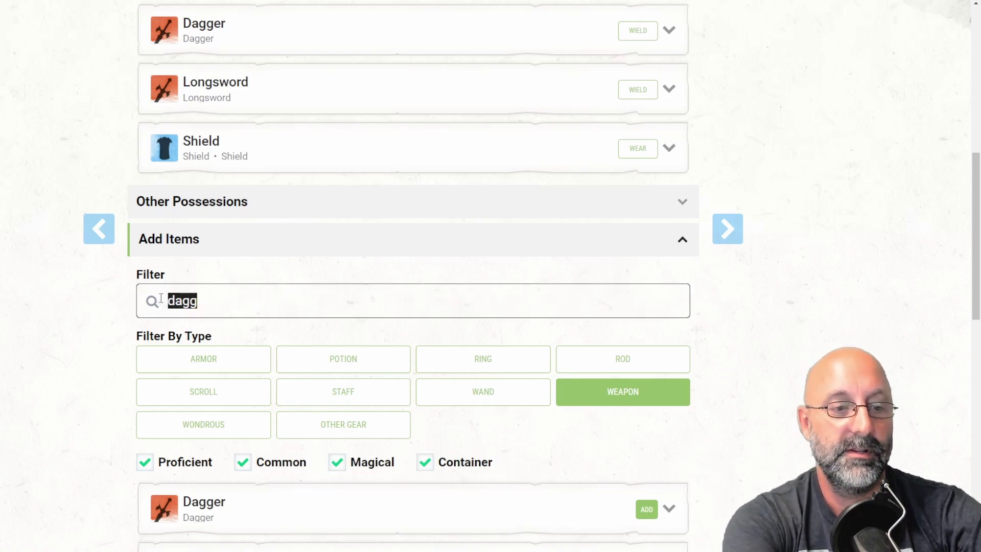
text(long)
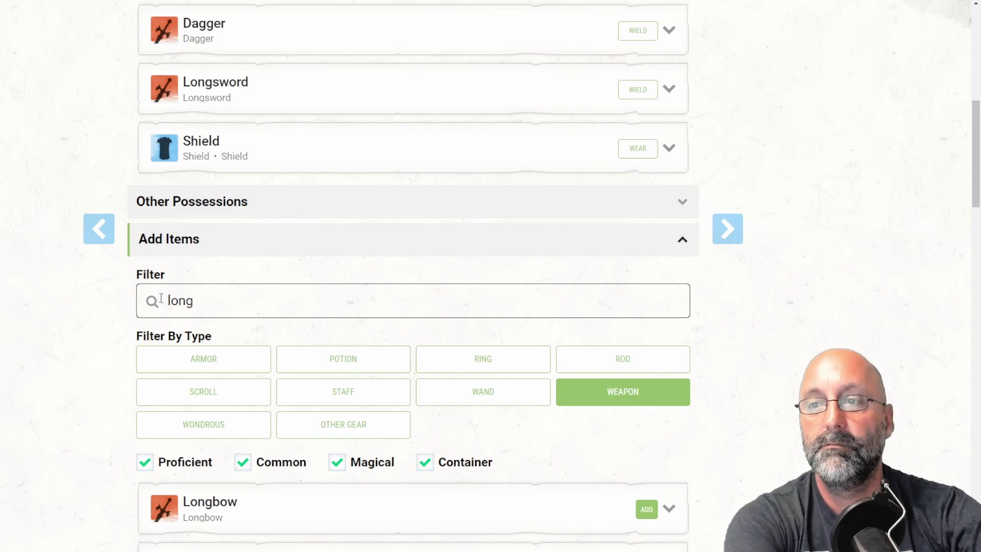
click(646, 510)
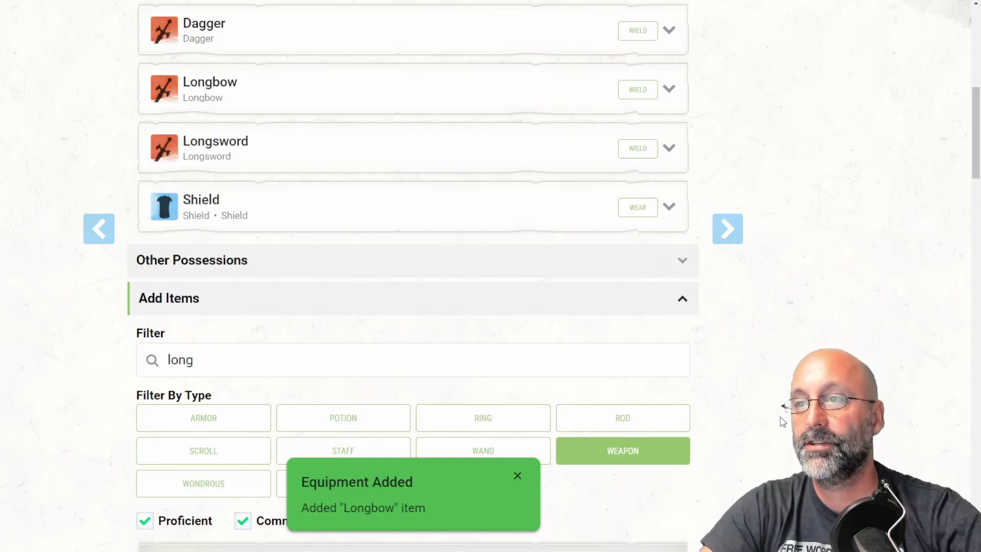
Equip the whole current inventory, wearing the Chain Mail and Shield and wielding the Dagger, Longbow and Longsword.
scroll(780, 414, up, 5)
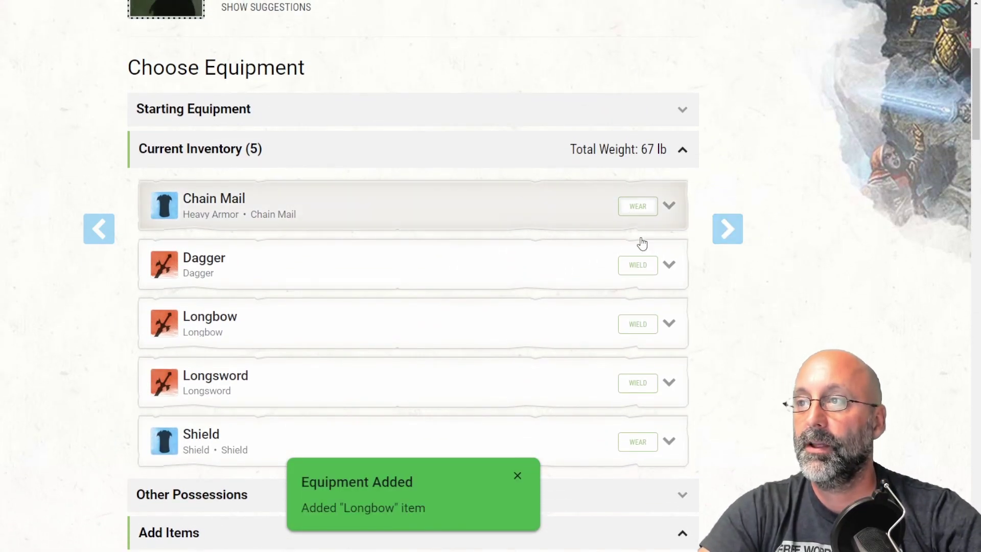
click(644, 270)
click(637, 327)
click(636, 384)
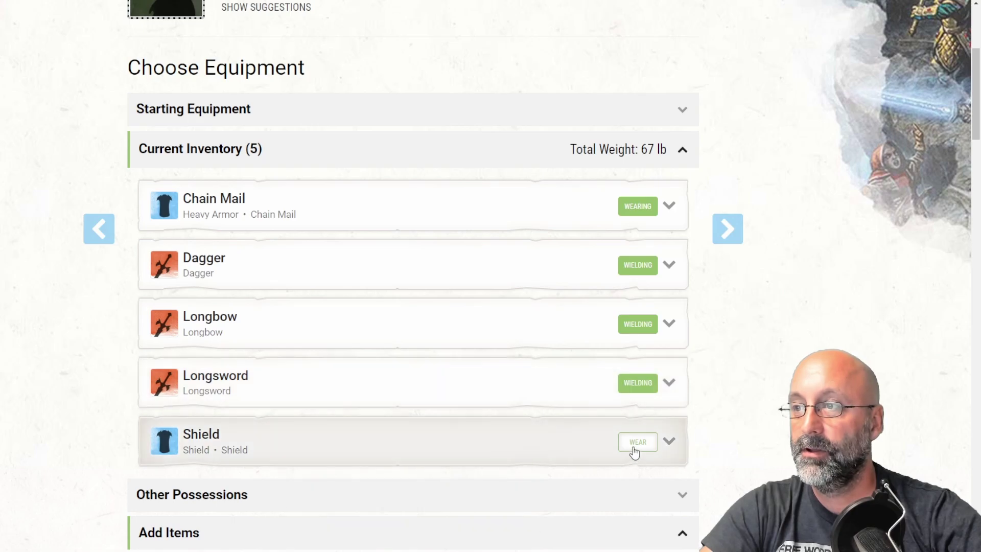
click(633, 452)
Move on to the What's Next stage, open the character sheet and review the attacks listed under Actions.
click(729, 231)
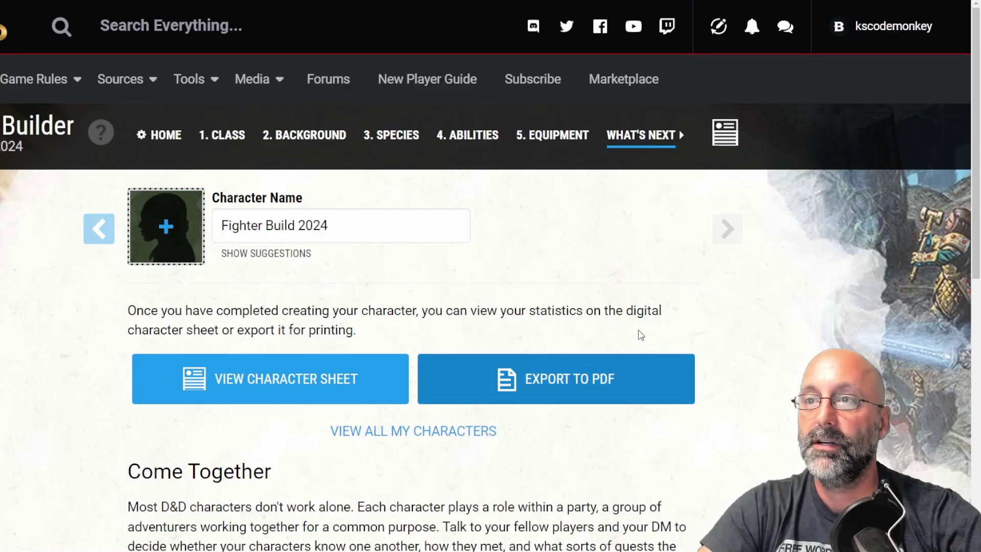
click(234, 376)
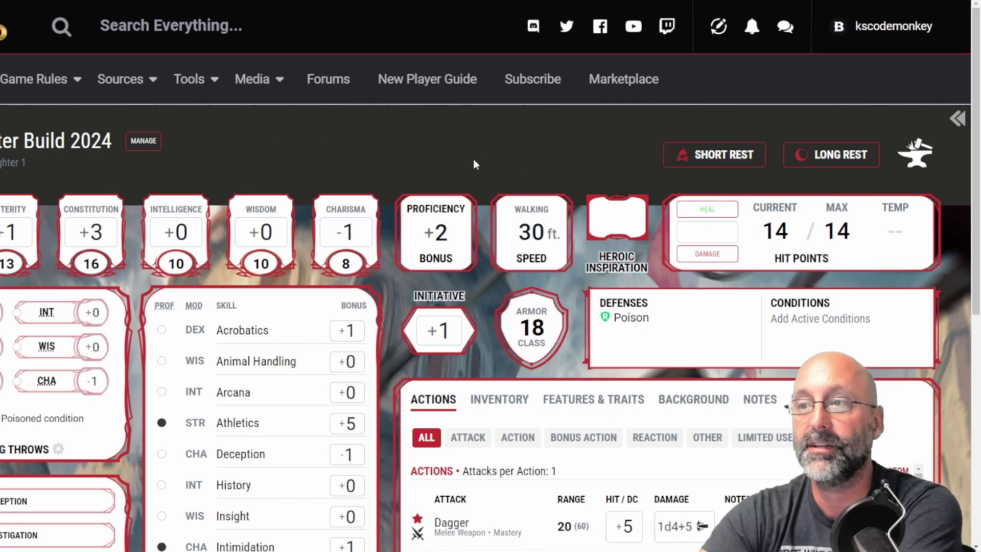
scroll(474, 158, down, 3)
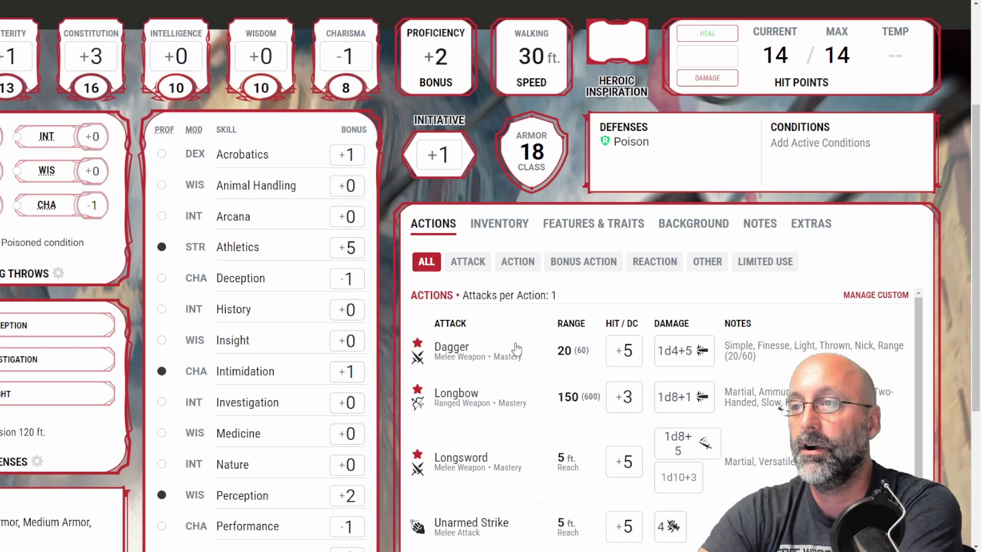
scroll(526, 350, down, 1)
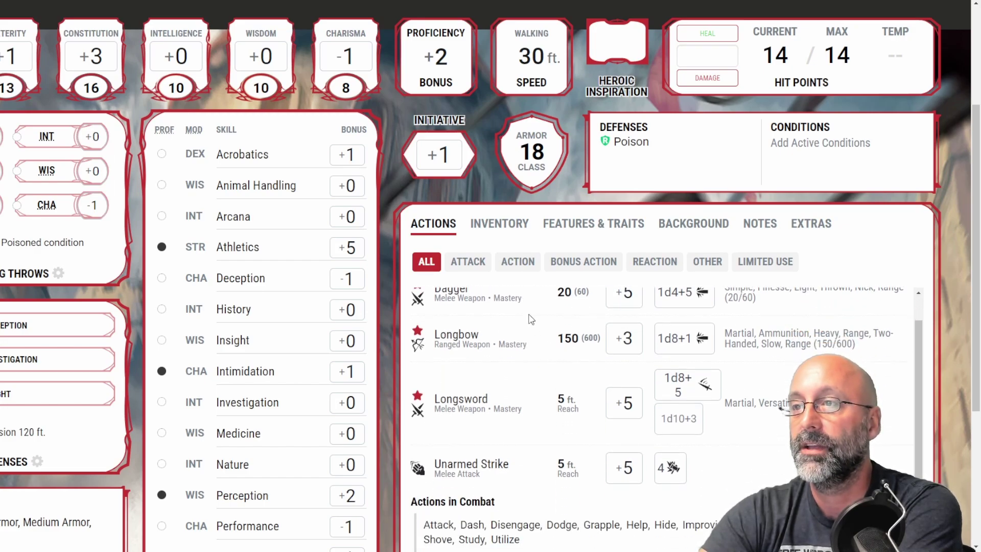
scroll(531, 319, up, 1)
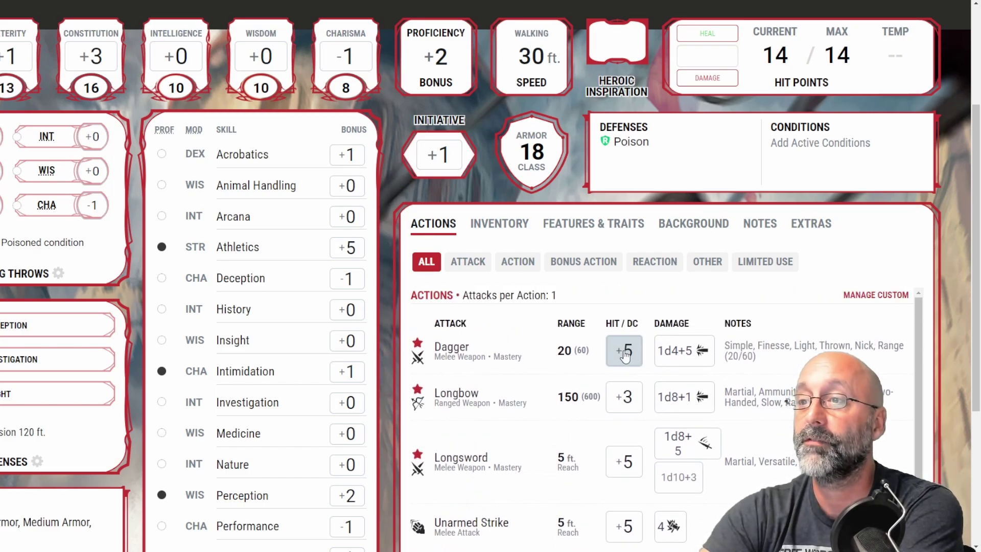
scroll(461, 412, down, 1)
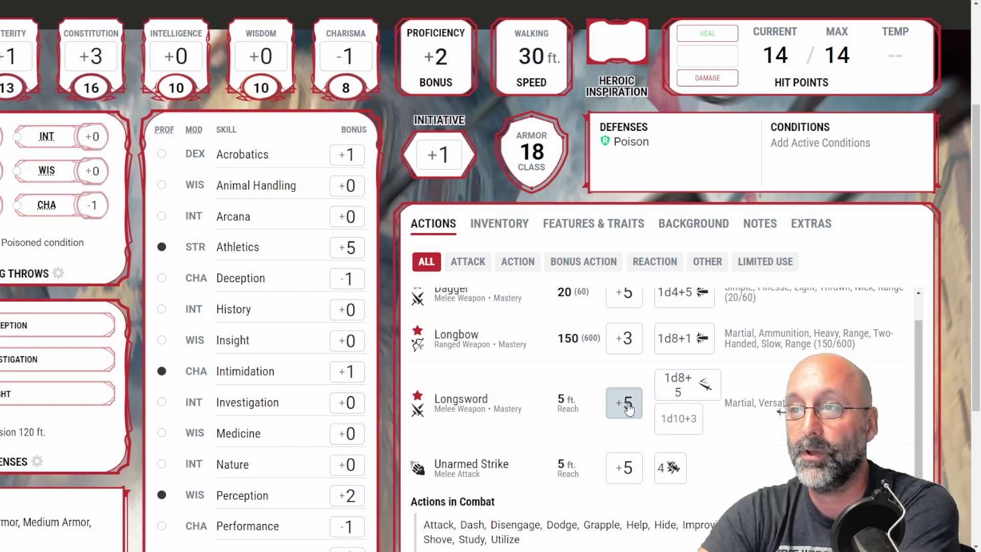
Open the Longsword details, read its damage, properties and Sap mastery description, and close the details pane.
click(483, 405)
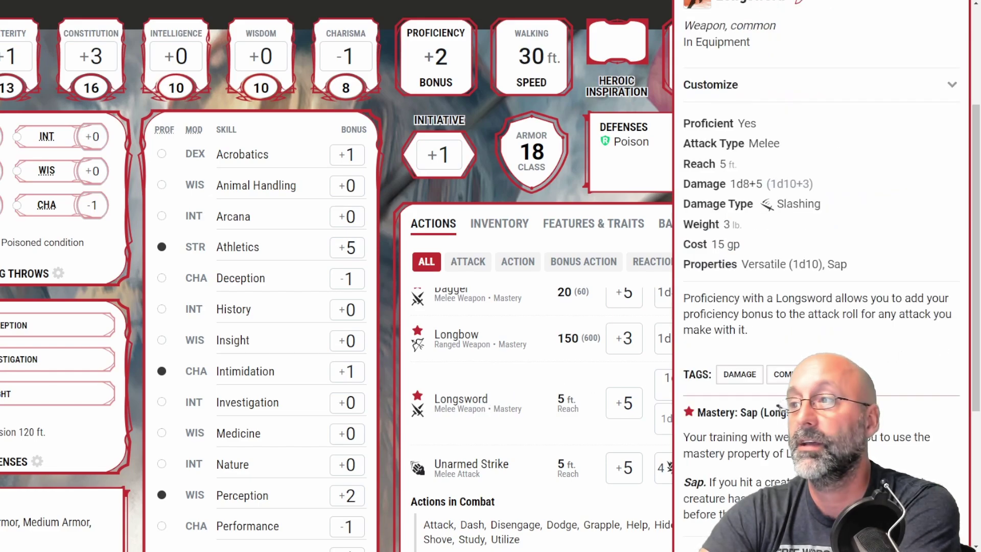
scroll(932, 331, down, 3)
scroll(927, 334, down, 1)
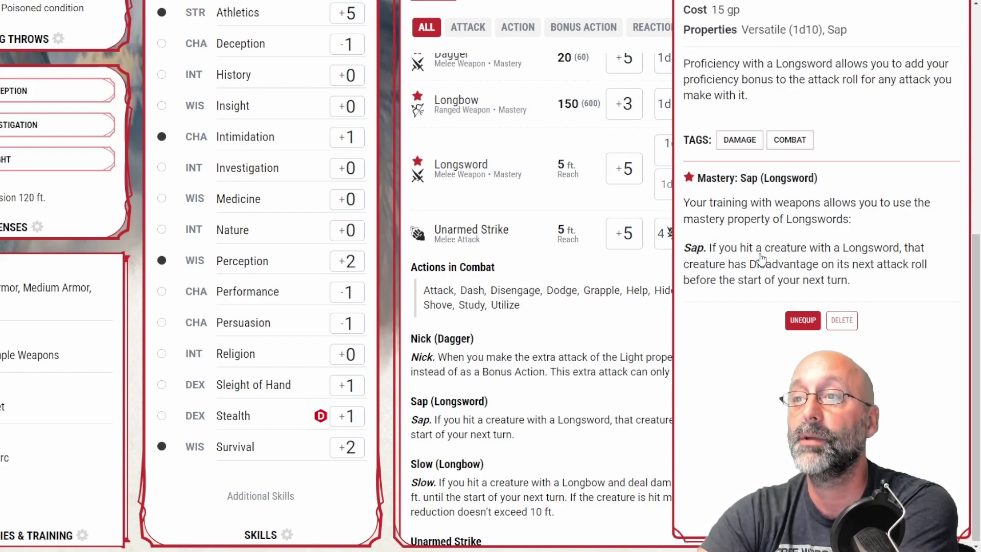
scroll(760, 258, up, 2)
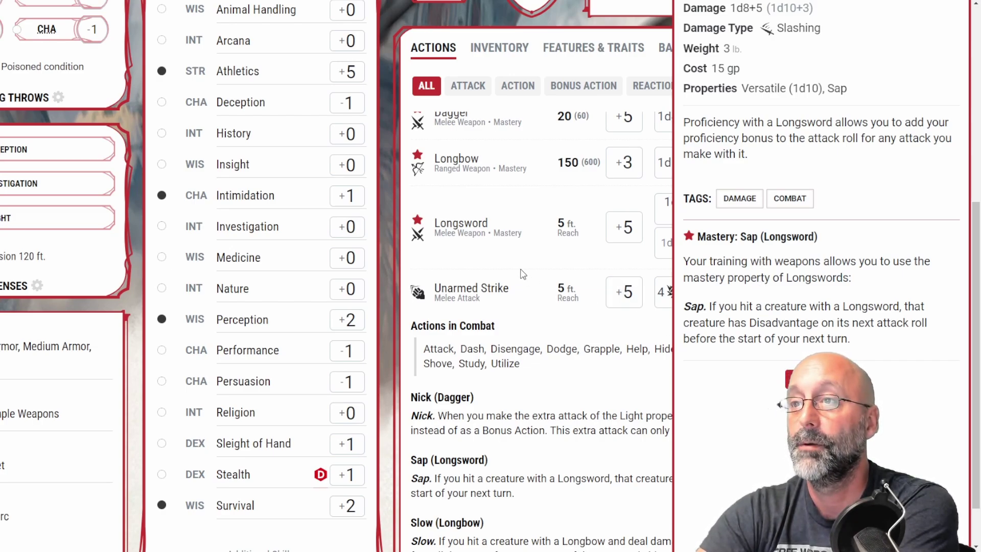
click(523, 276)
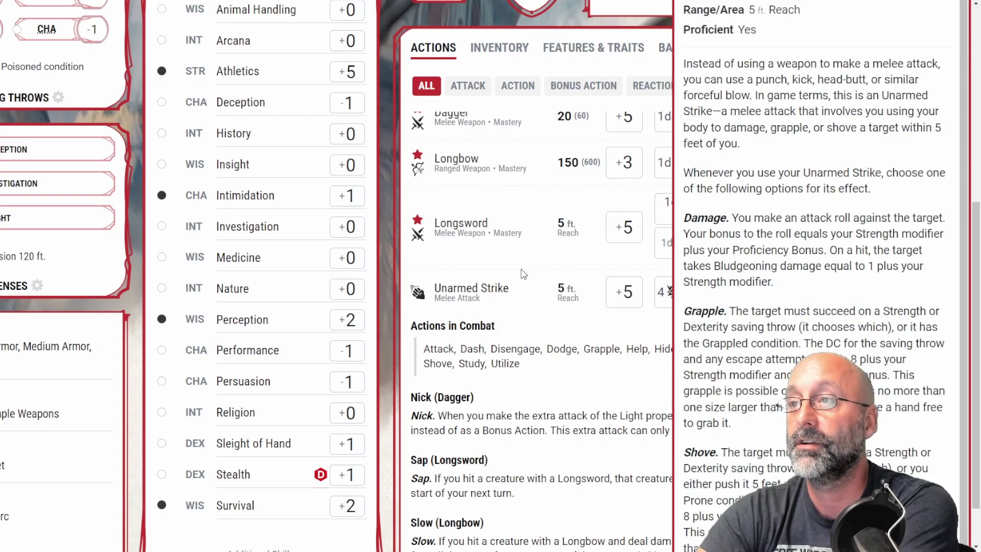
click(385, 245)
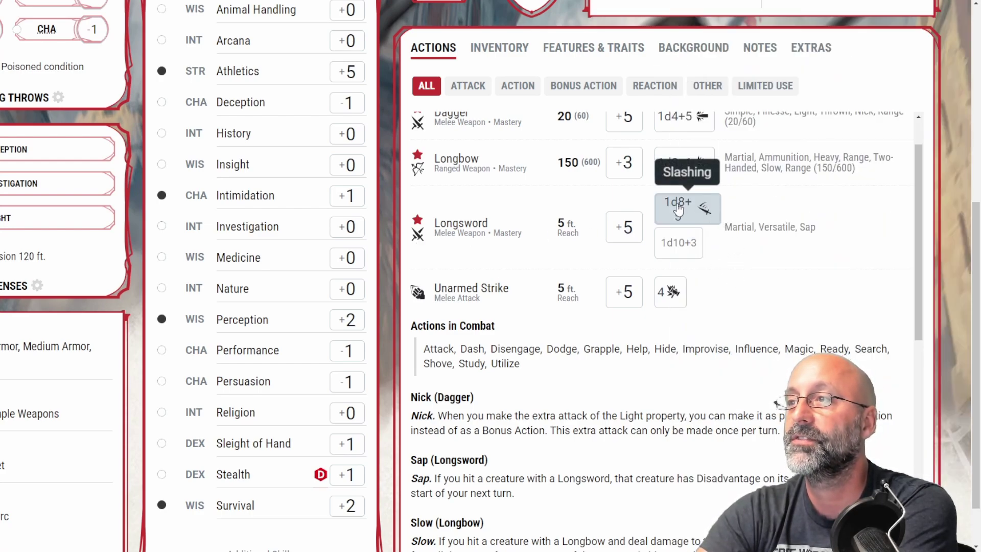
Review the weapon attacks and combat statistics on the sheet, and open the character's management options.
scroll(678, 209, up, 2)
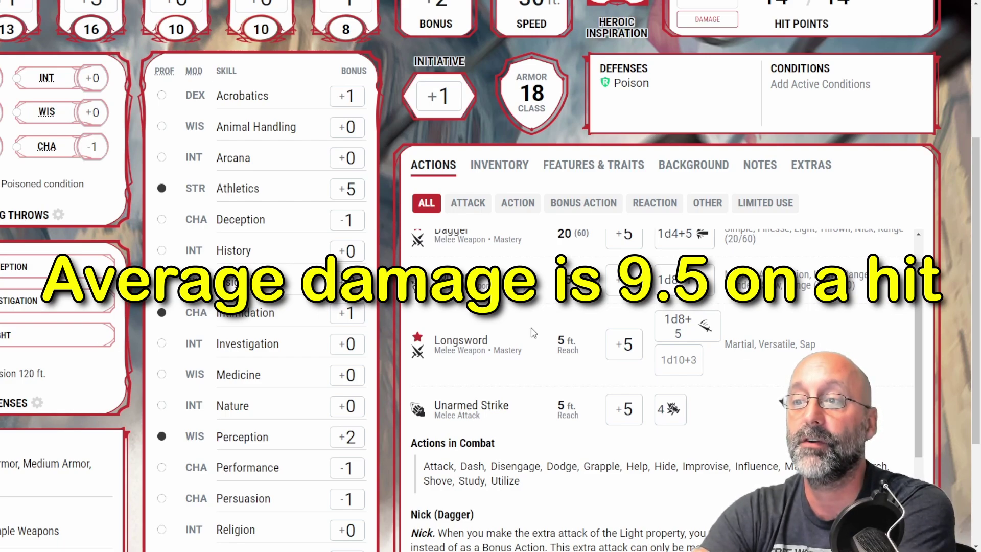
scroll(531, 333, down, 4)
scroll(531, 333, up, 4)
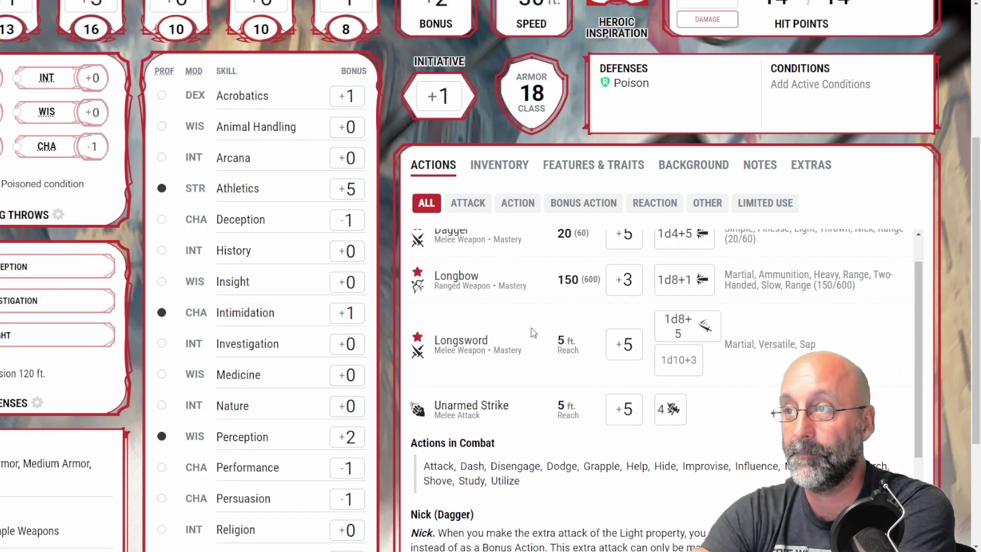
scroll(533, 333, up, 3)
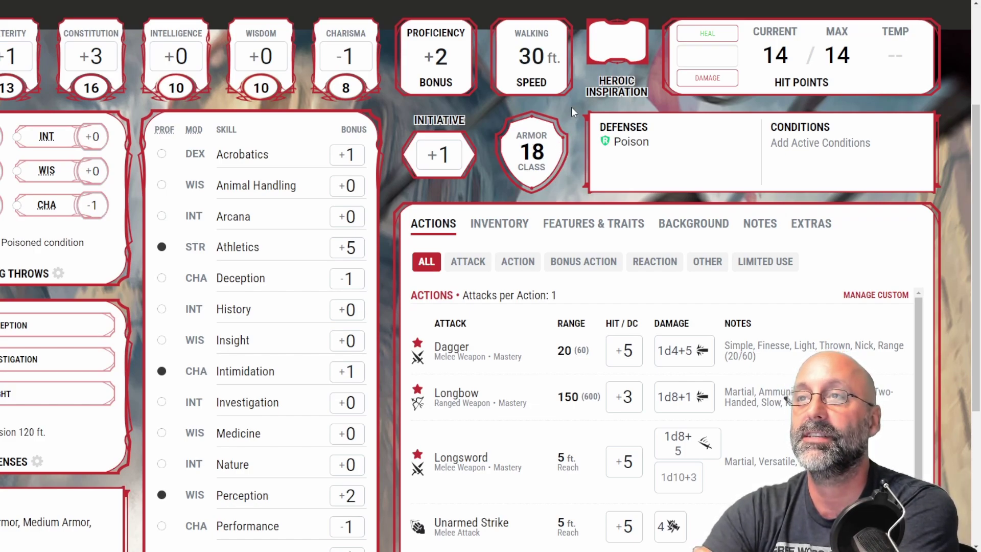
scroll(571, 106, up, 5)
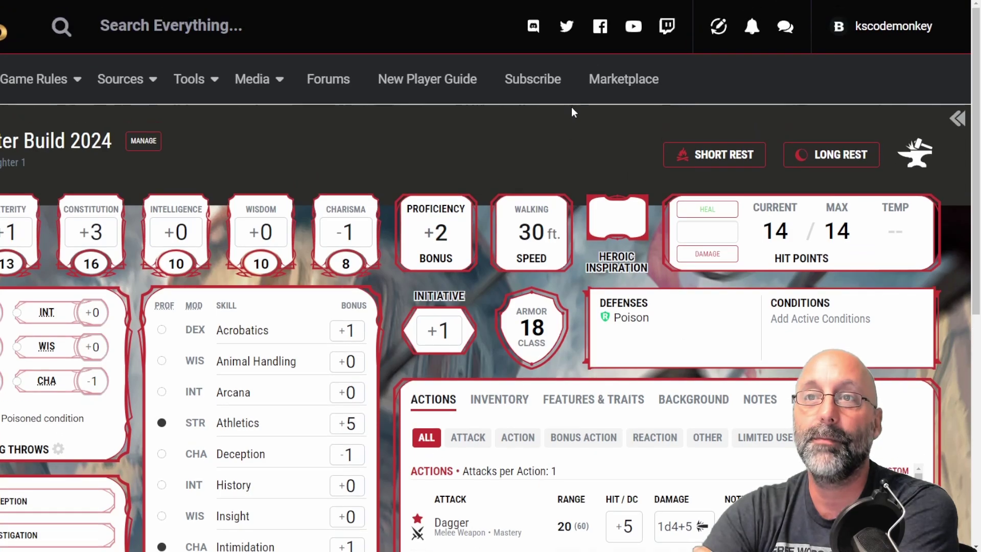
click(148, 144)
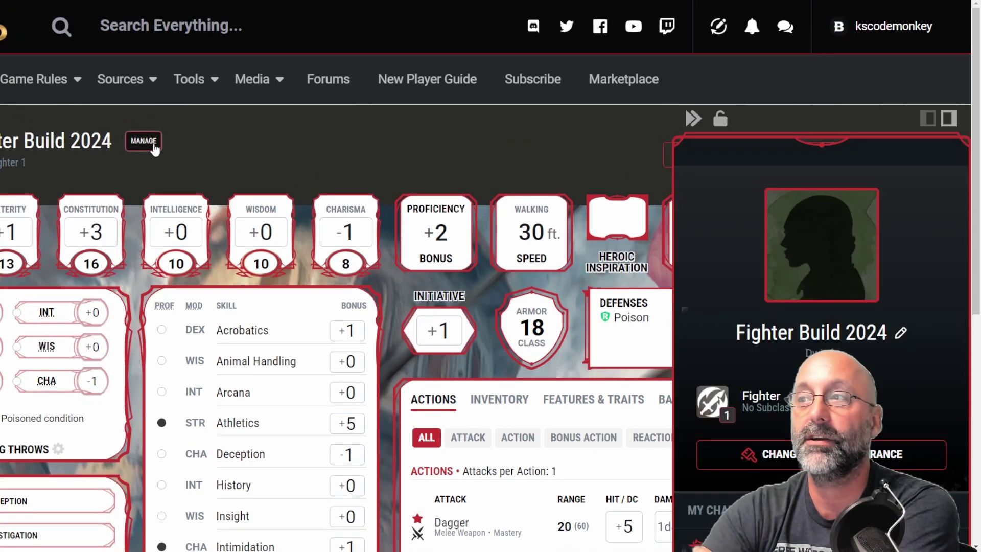
Open the class and level settings for the character and raise the Fighter to level 5.
click(761, 544)
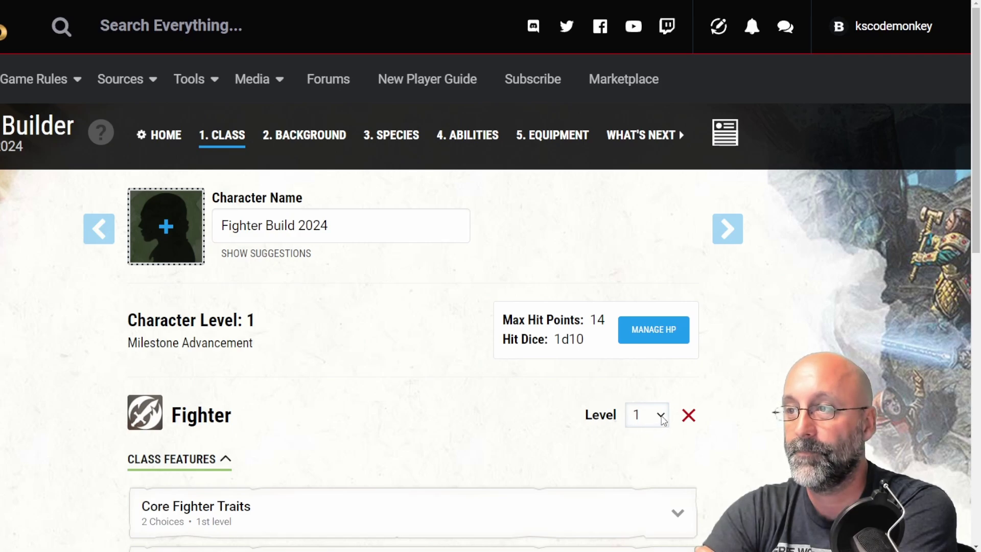
click(642, 80)
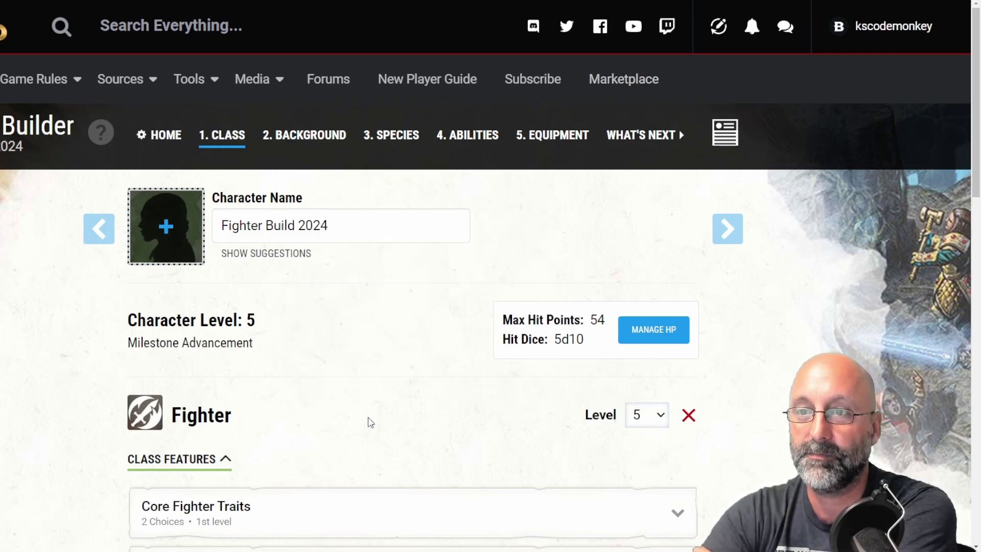
Expand the 2nd-level class features Action Surge and Tactical Mind and read their descriptions.
scroll(371, 422, down, 8)
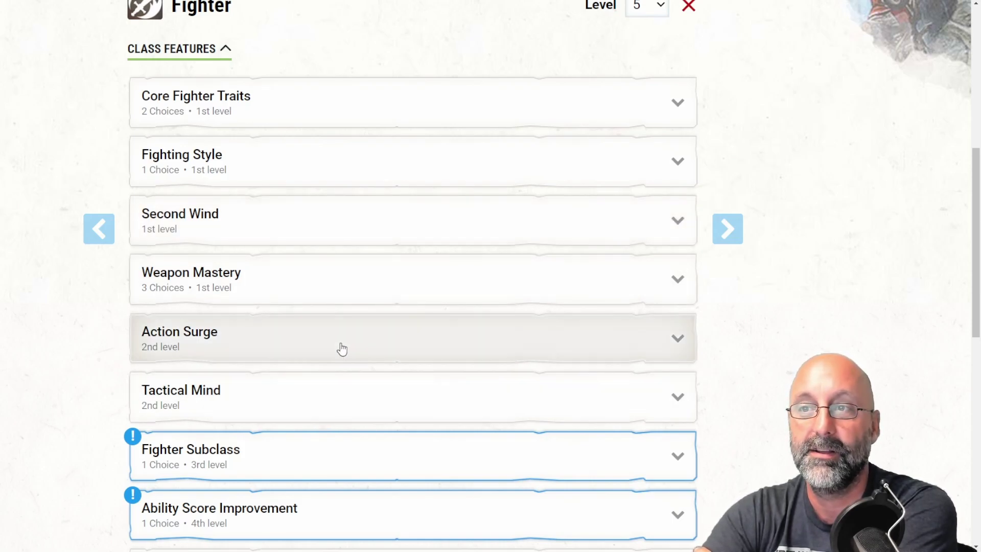
click(342, 348)
scroll(341, 348, down, 2)
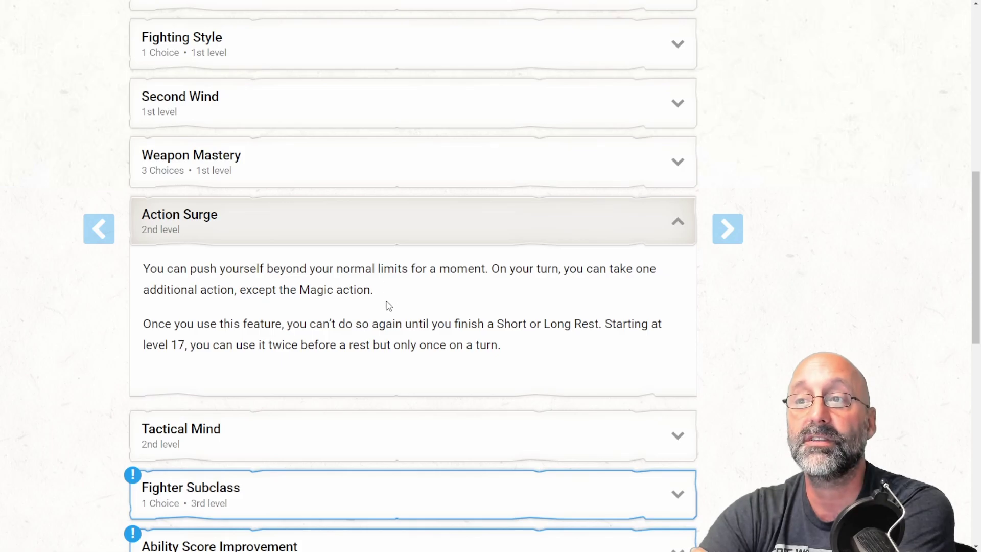
scroll(230, 306, down, 1)
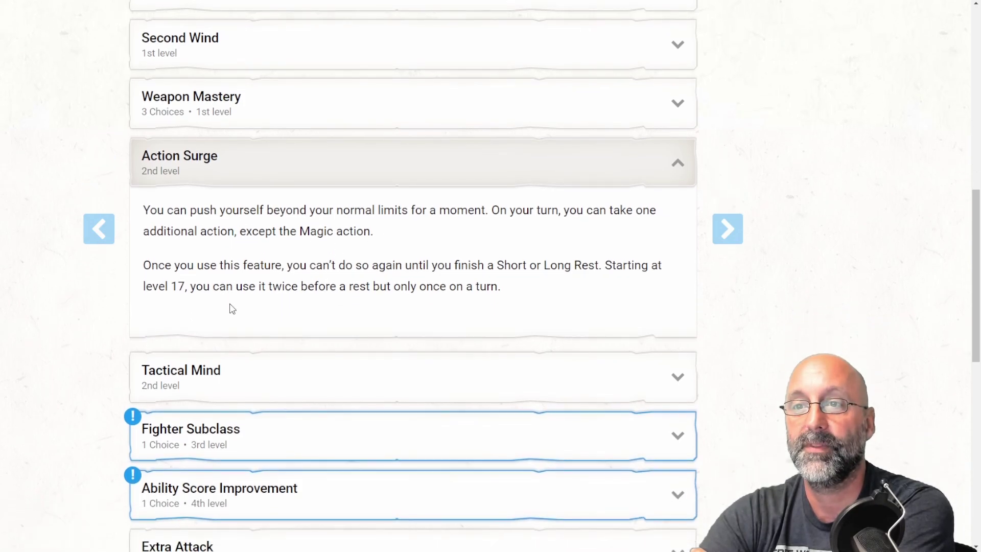
click(285, 383)
scroll(311, 323, down, 1)
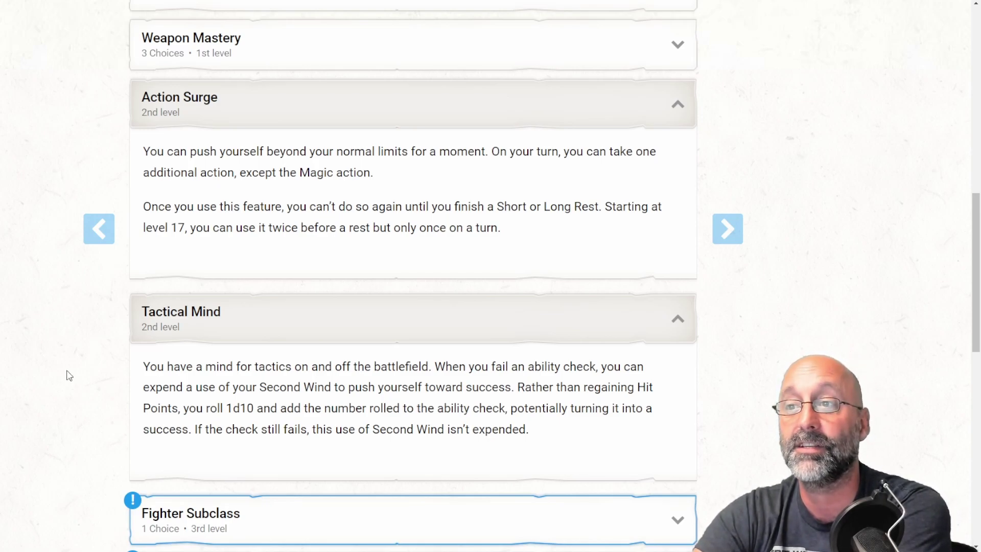
Choose Champion as the 3rd-level Fighter Subclass.
scroll(69, 375, down, 3)
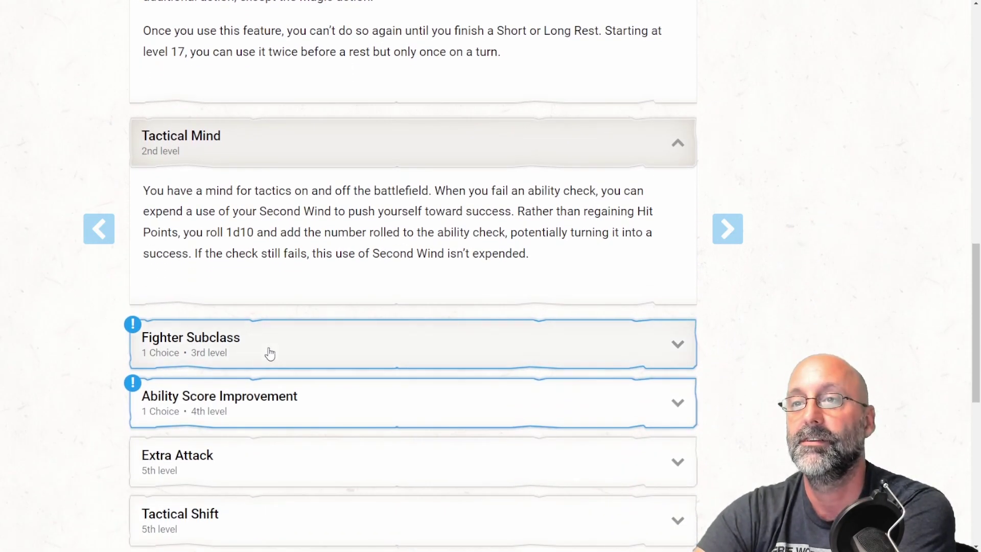
click(338, 351)
scroll(335, 353, down, 2)
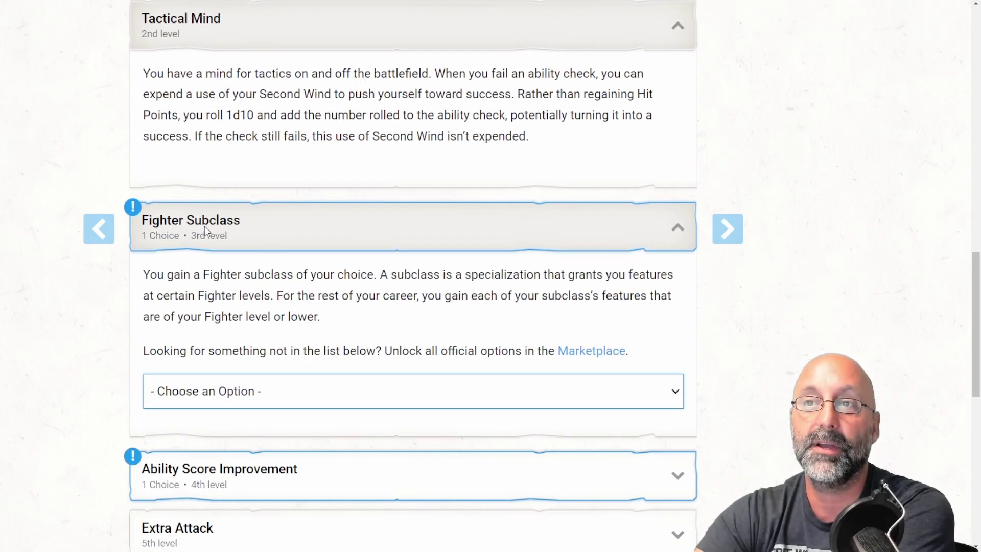
click(245, 228)
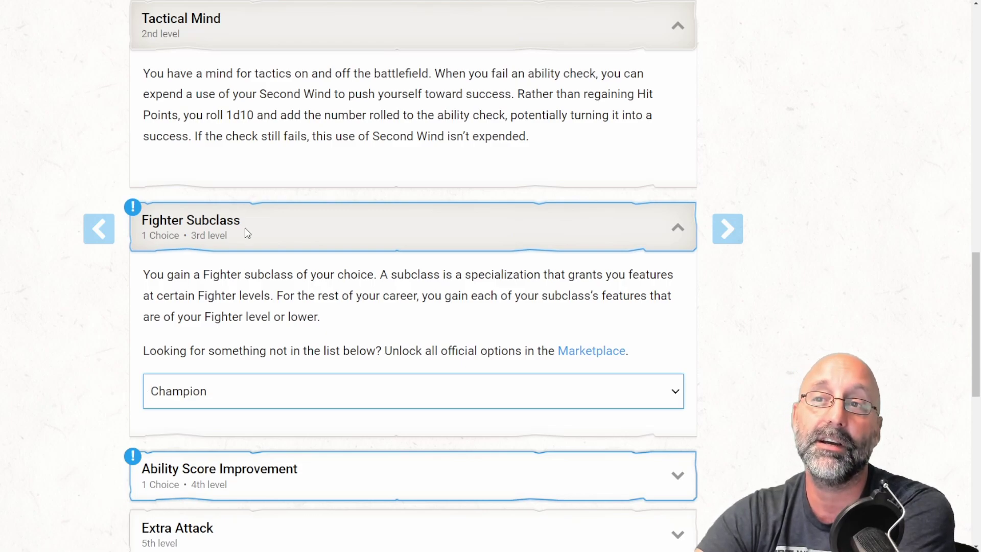
Expand the Champion features Improved Critical and Remarkable Athlete and read their descriptions.
scroll(108, 354, down, 1)
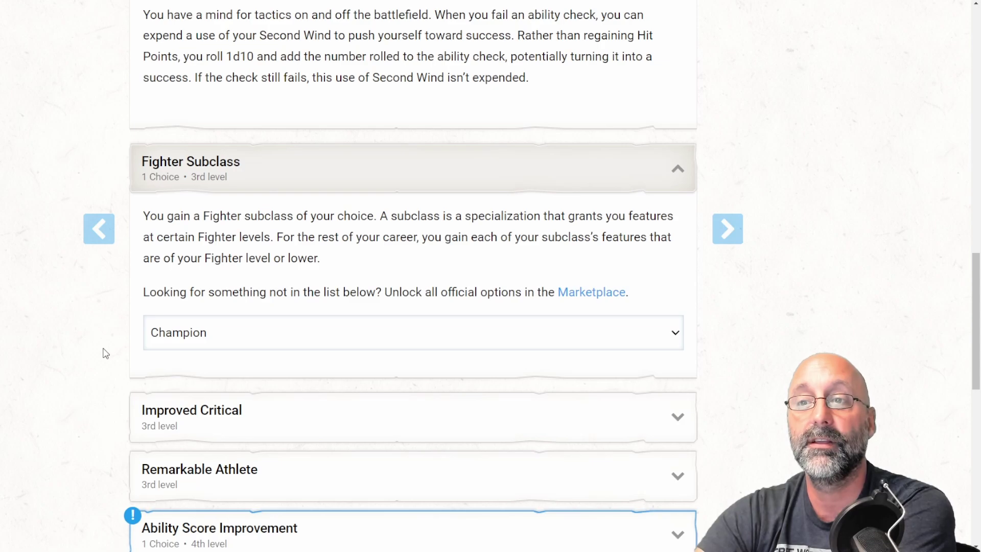
scroll(99, 354, down, 1)
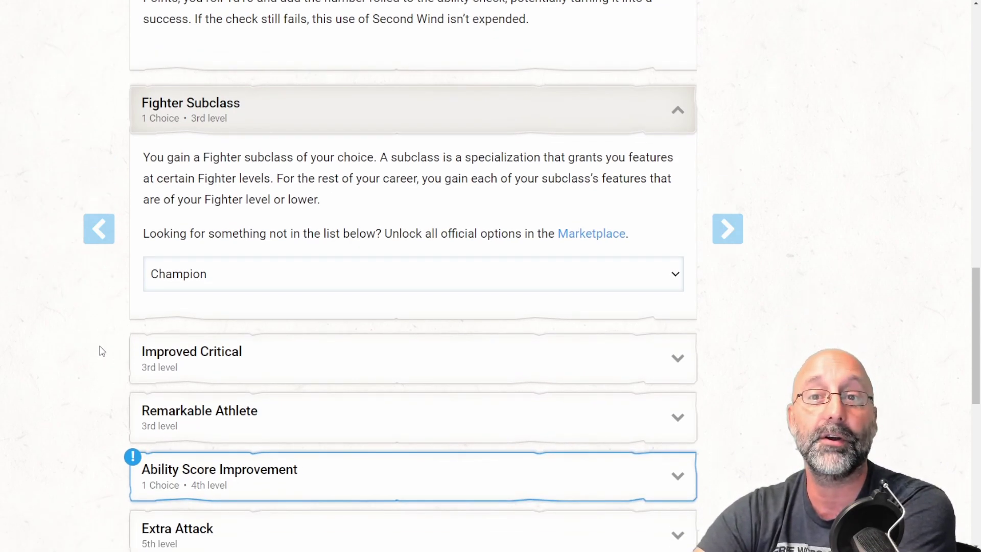
click(320, 360)
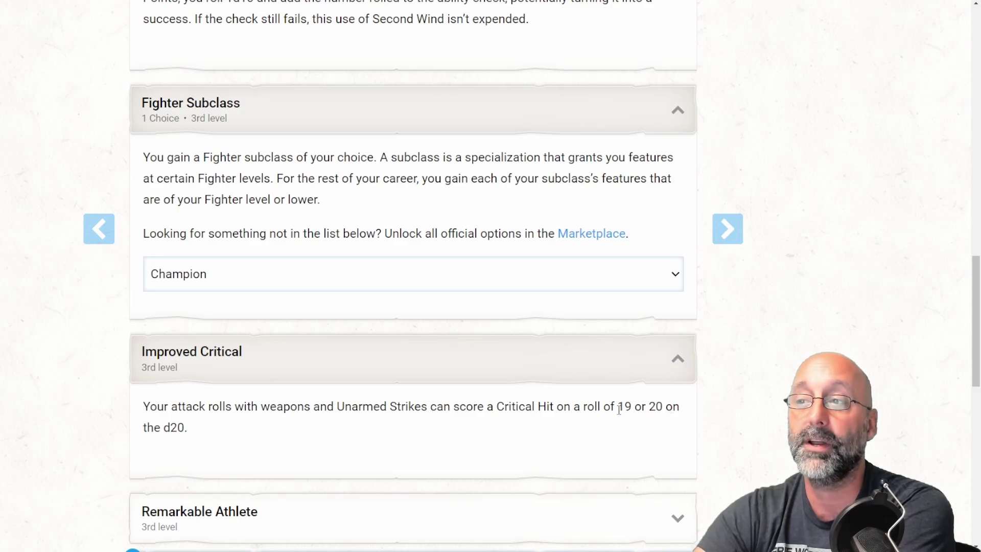
scroll(711, 403, down, 1)
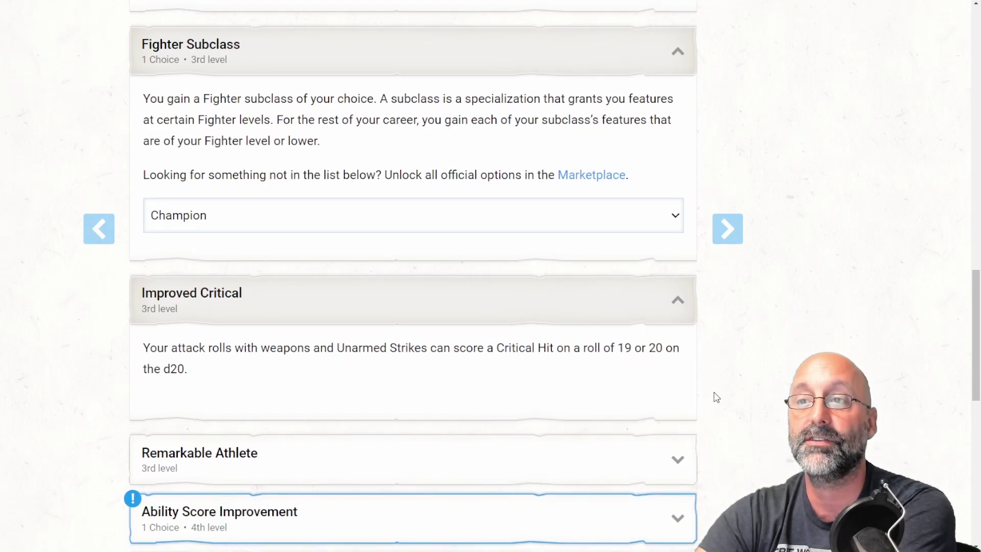
scroll(711, 397, down, 1)
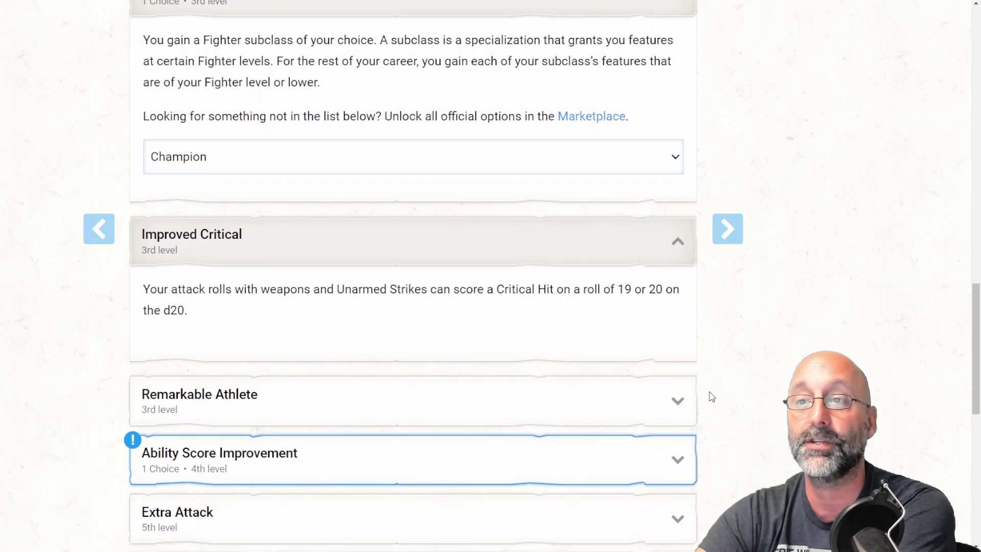
click(528, 404)
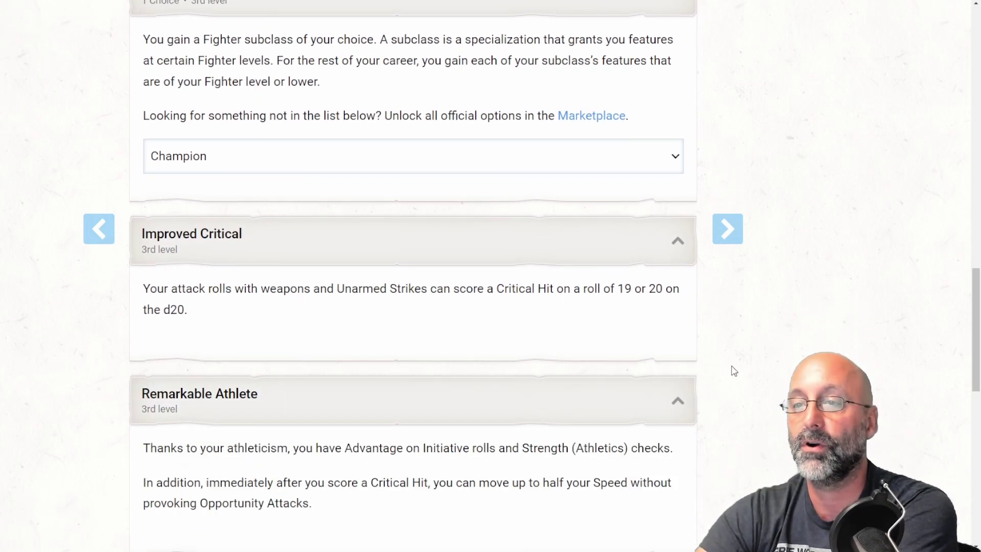
scroll(732, 370, down, 1)
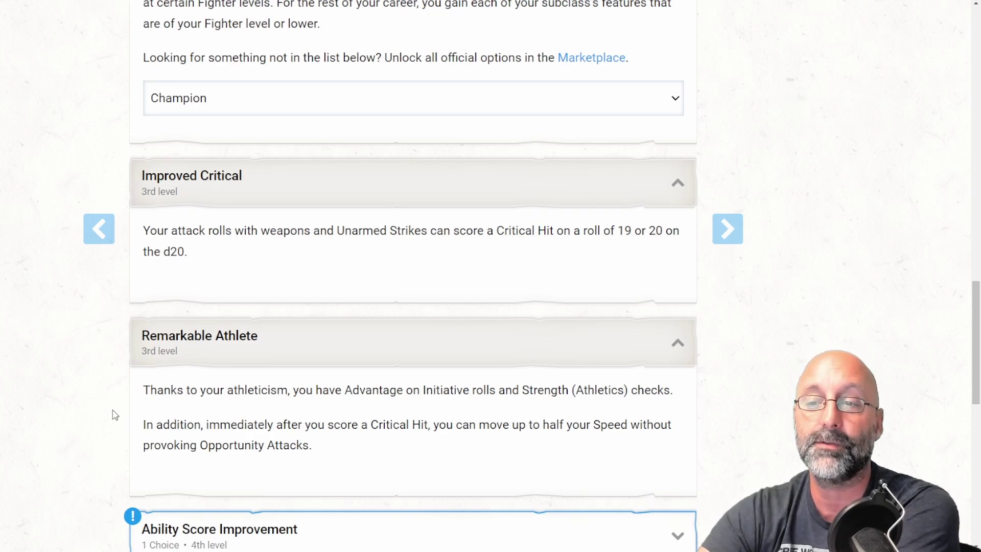
Choose the Shield Master feat for the 4th-level Ability Score Improvement and read its full list of benefits.
scroll(113, 414, down, 2)
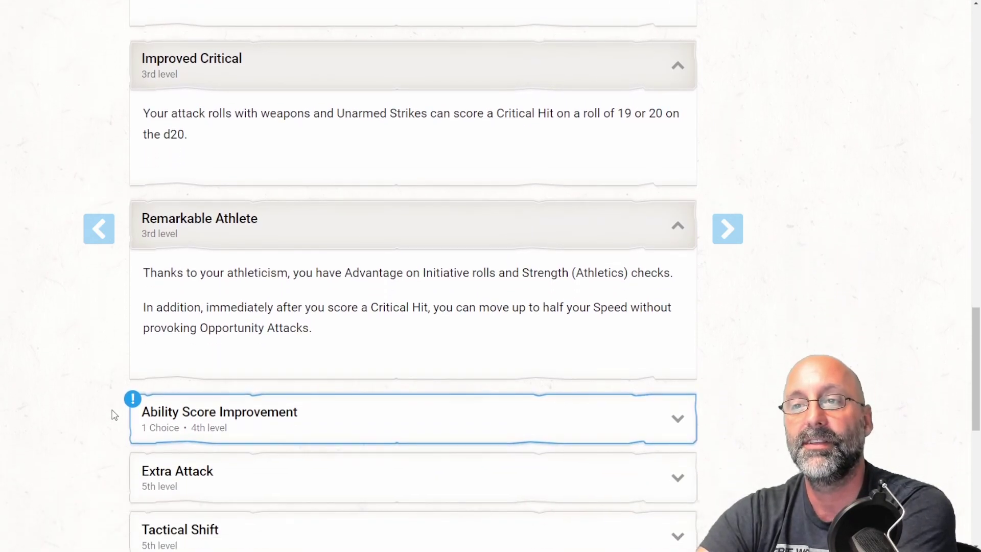
click(333, 428)
scroll(334, 428, down, 3)
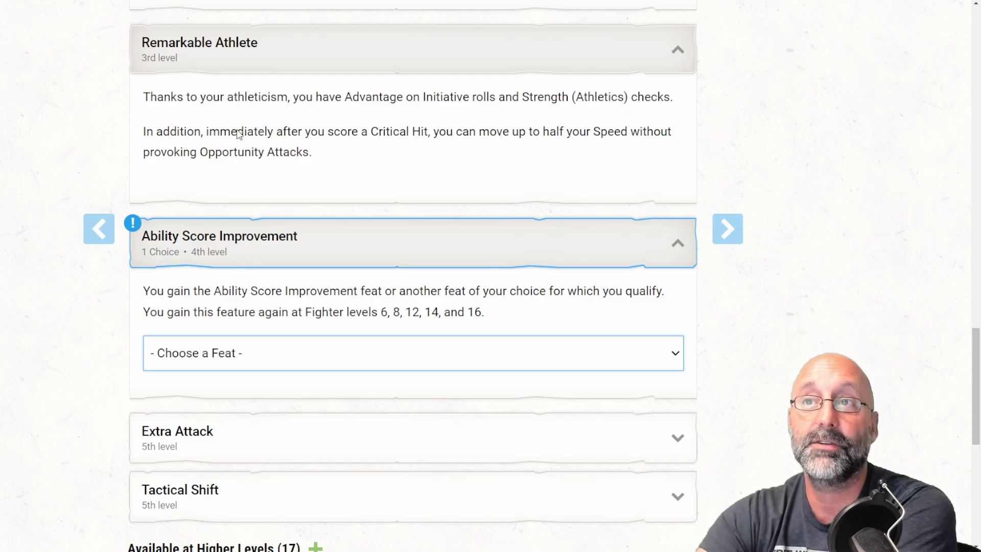
click(210, 94)
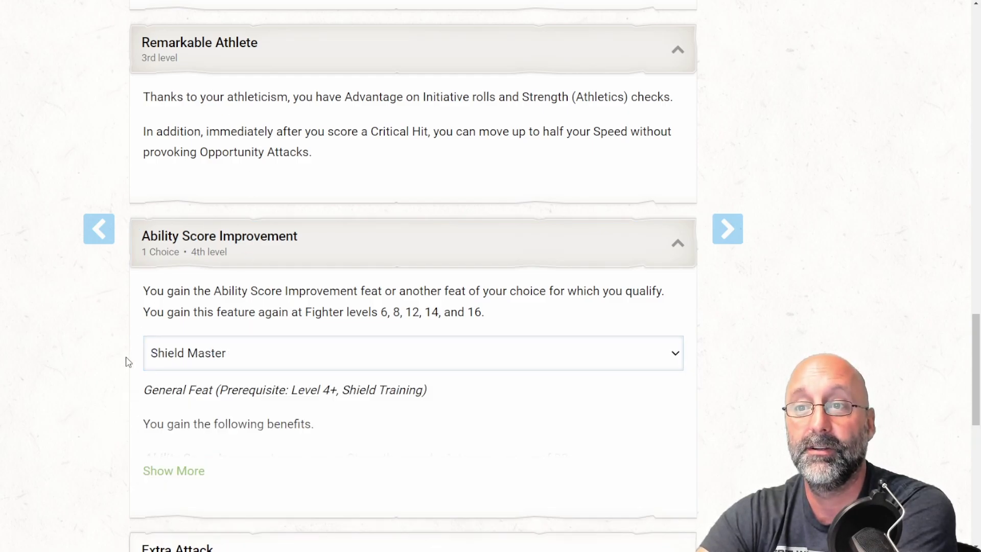
click(170, 470)
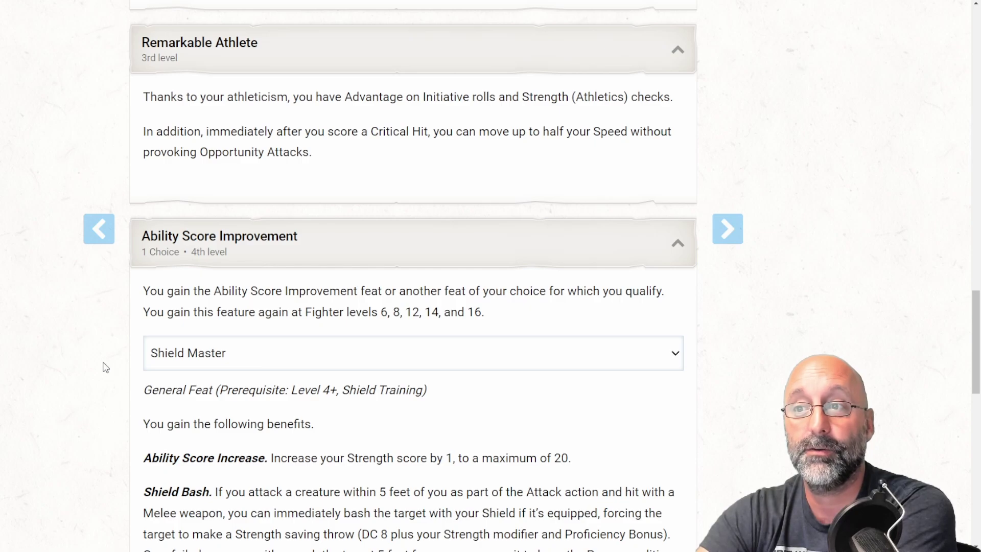
scroll(102, 367, down, 1)
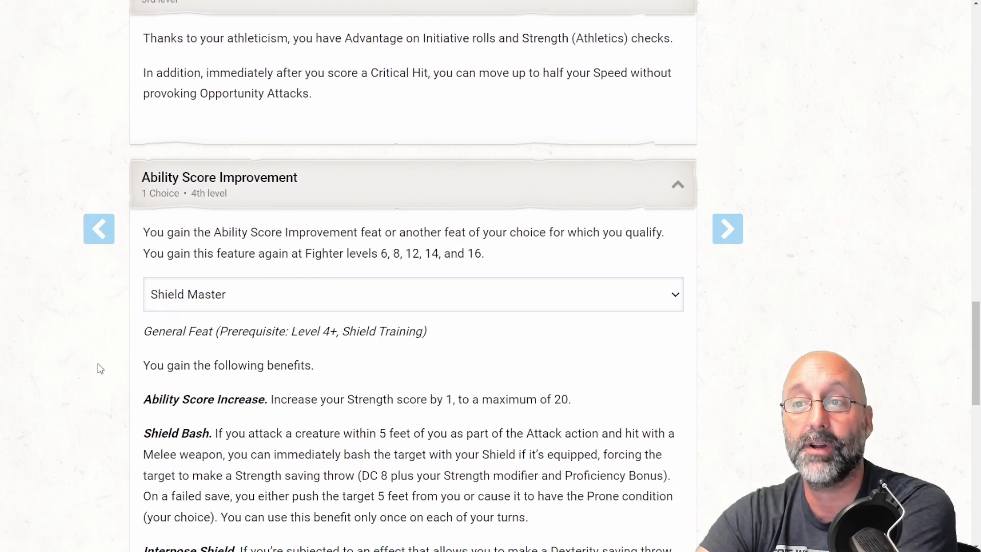
scroll(101, 368, down, 1)
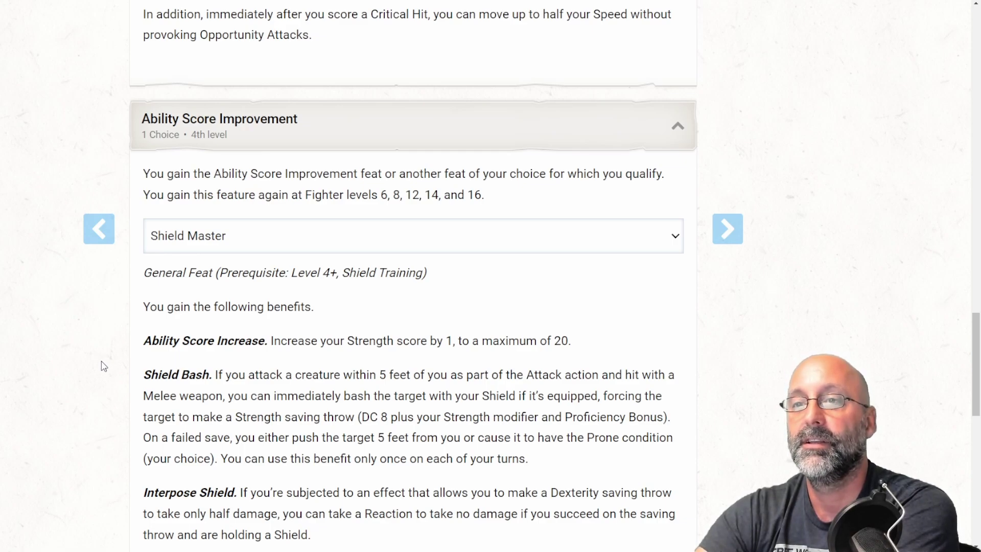
scroll(105, 367, down, 1)
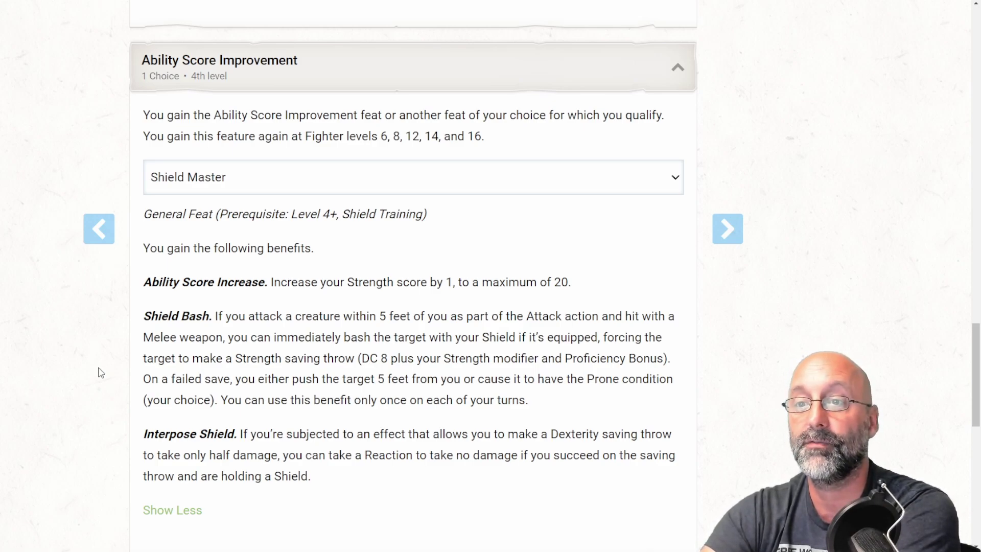
Expand the 5th-level features Extra Attack and Tactical Shift and read their descriptions.
scroll(100, 372, down, 5)
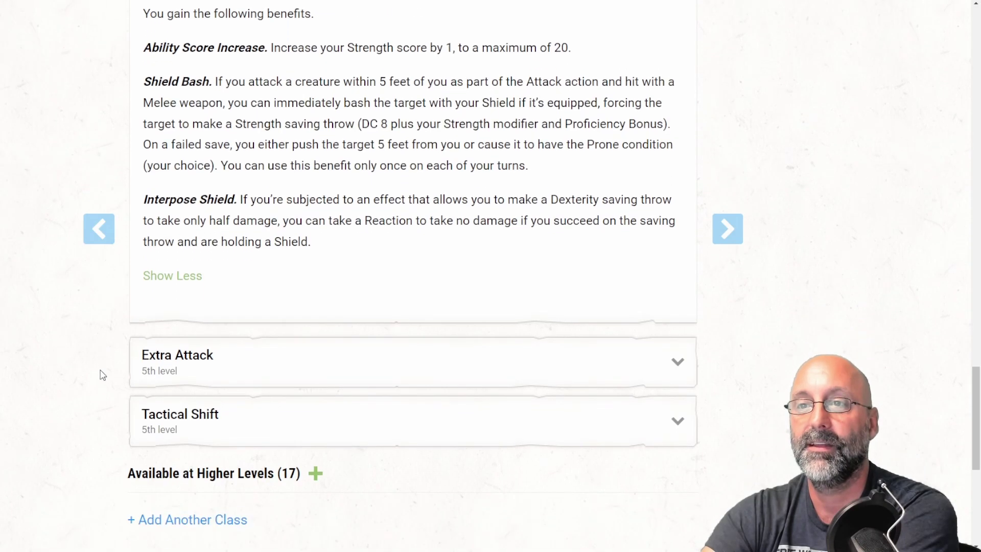
click(281, 366)
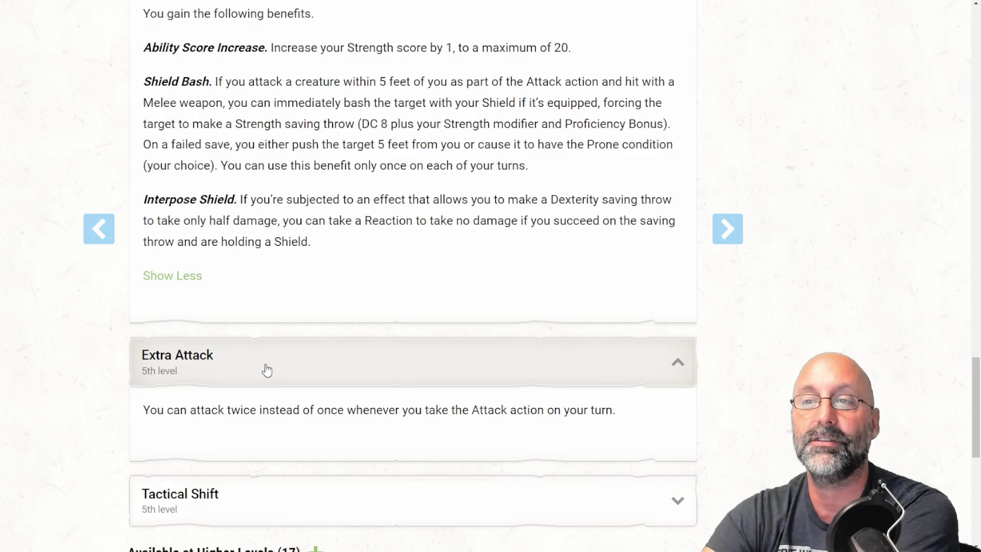
scroll(267, 370, down, 2)
click(276, 388)
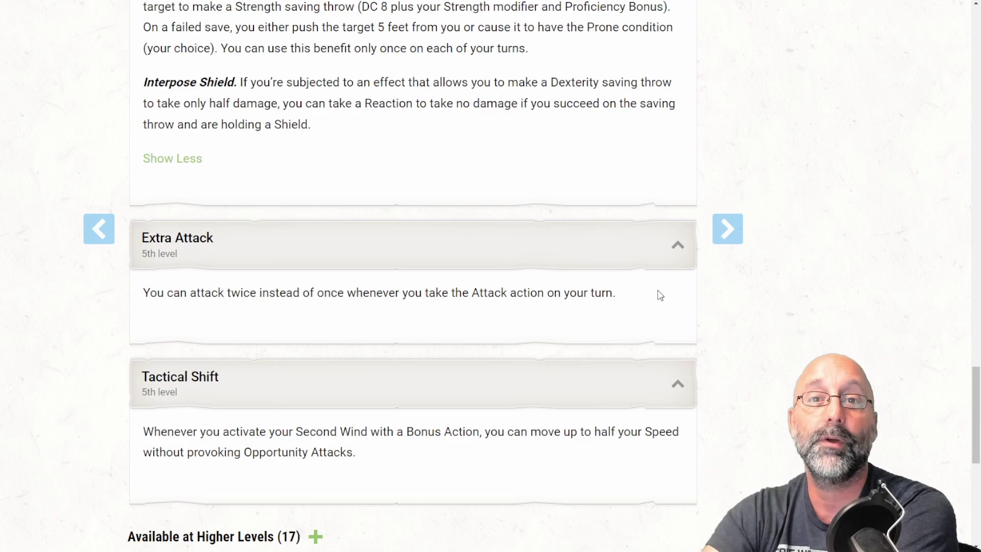
Go to the level 5 character sheet and review its Actions list, including the reactions and the other special actions.
scroll(660, 295, up, 5)
scroll(660, 295, up, 5)
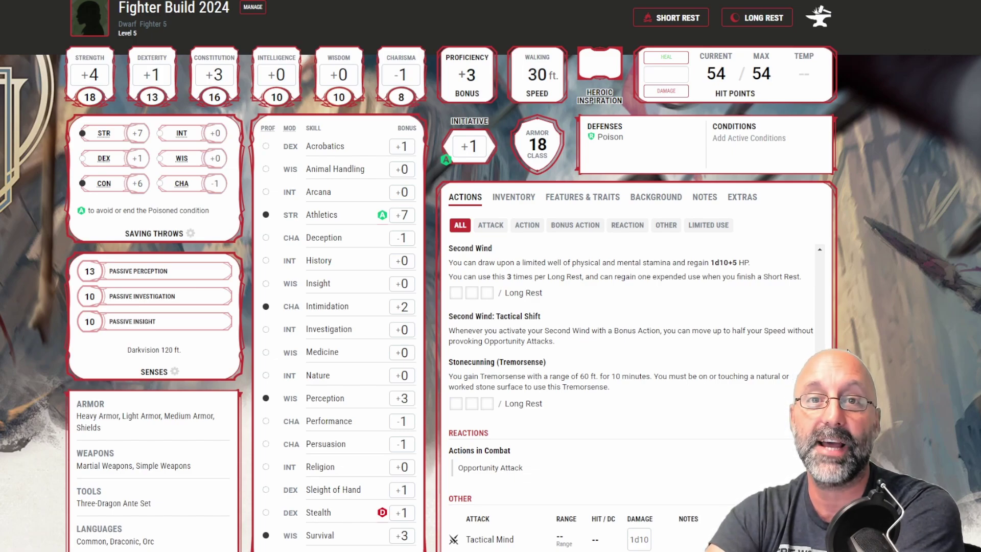
scroll(891, 335, down, 5)
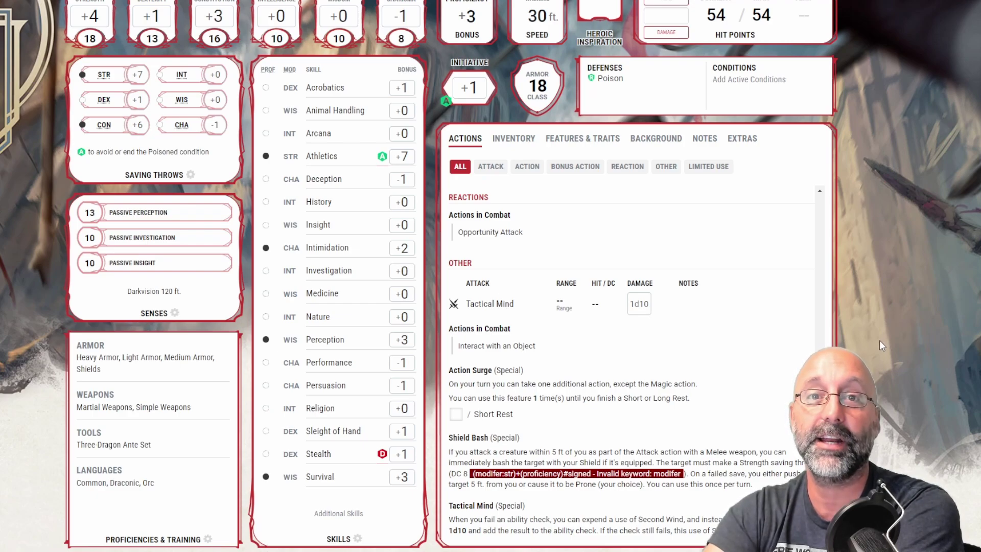
scroll(868, 282, up, 10)
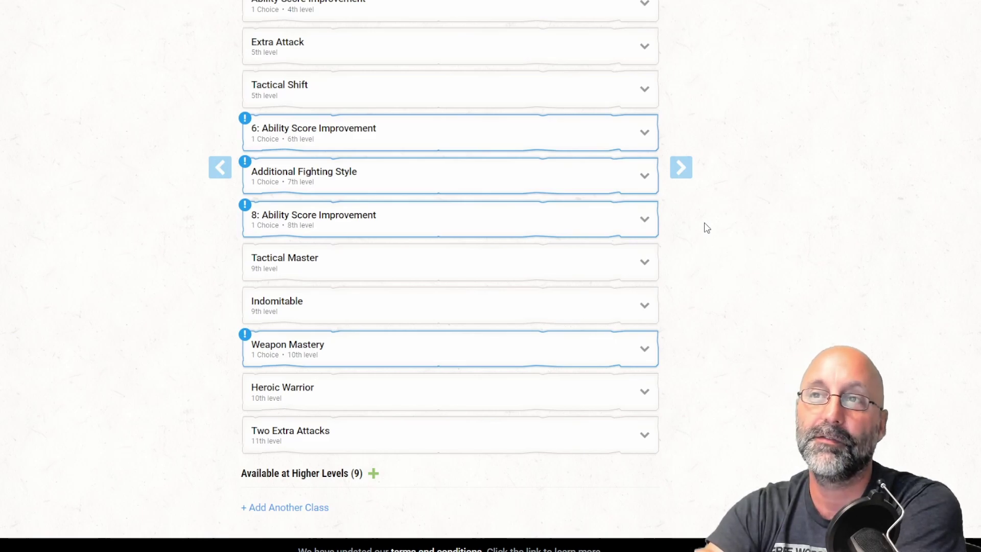
Take the Ability Score Improvement feat for the 6th-level choice and assign both increases to the Strength Score.
click(413, 138)
click(334, 211)
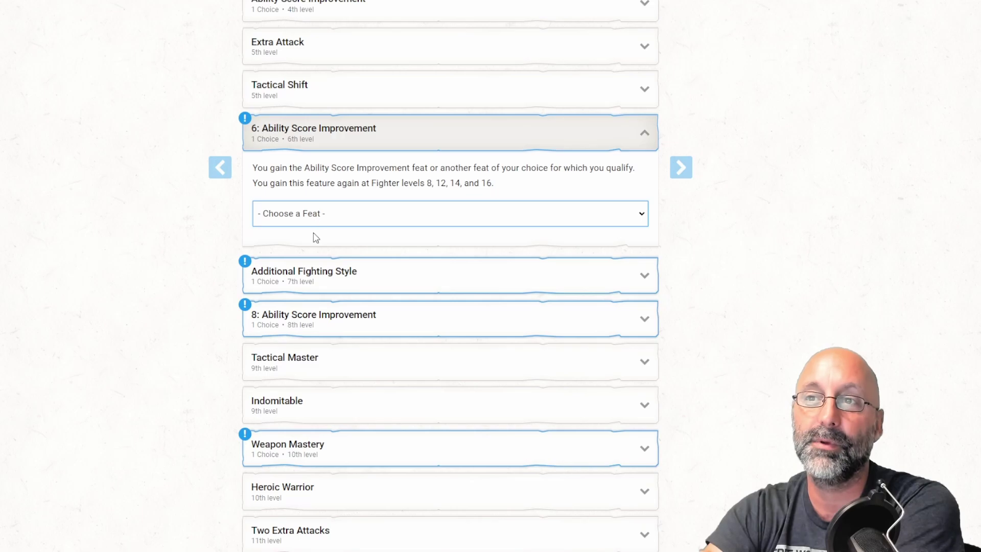
click(307, 262)
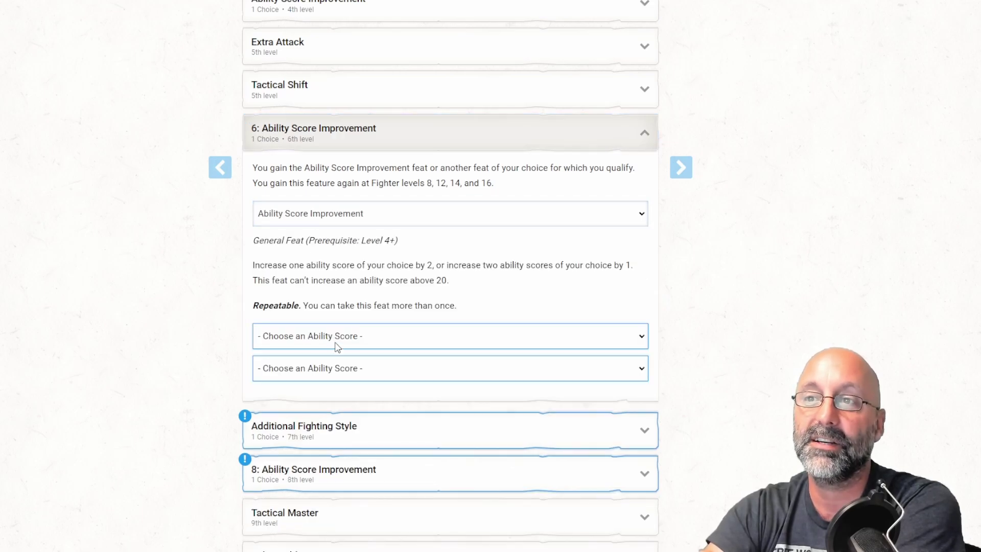
click(310, 440)
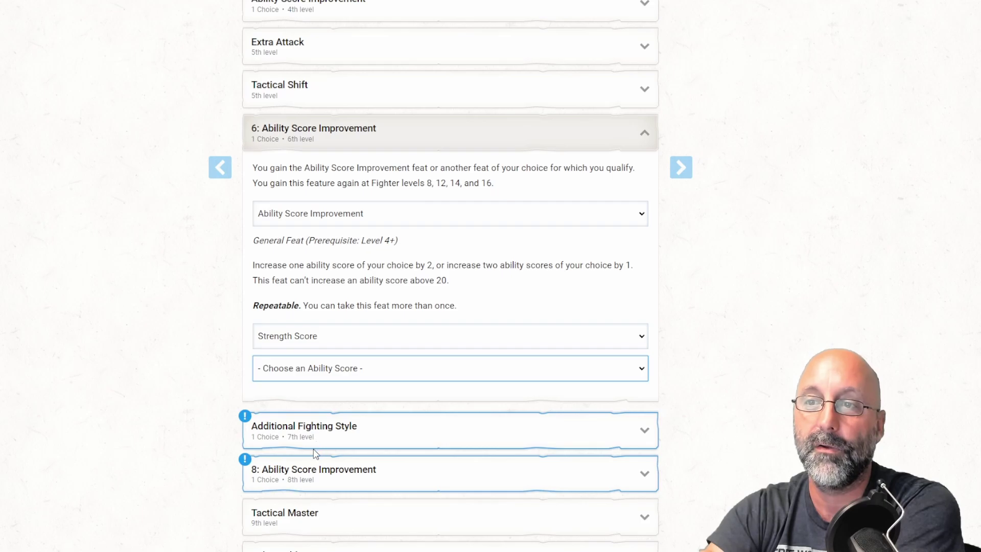
click(307, 462)
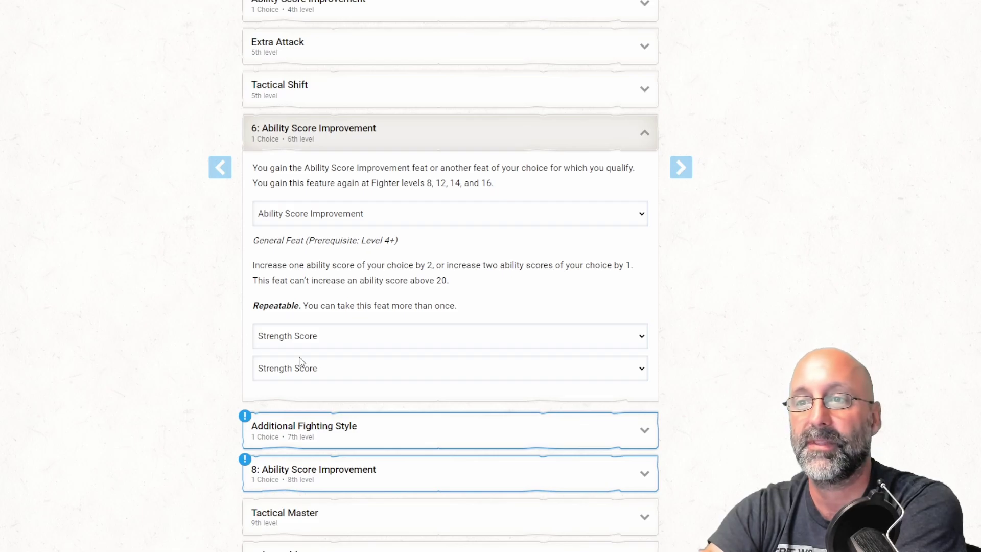
Choose Defense as the feat for the 7th-level Additional Fighting Style.
scroll(652, 352, down, 1)
scroll(648, 348, down, 3)
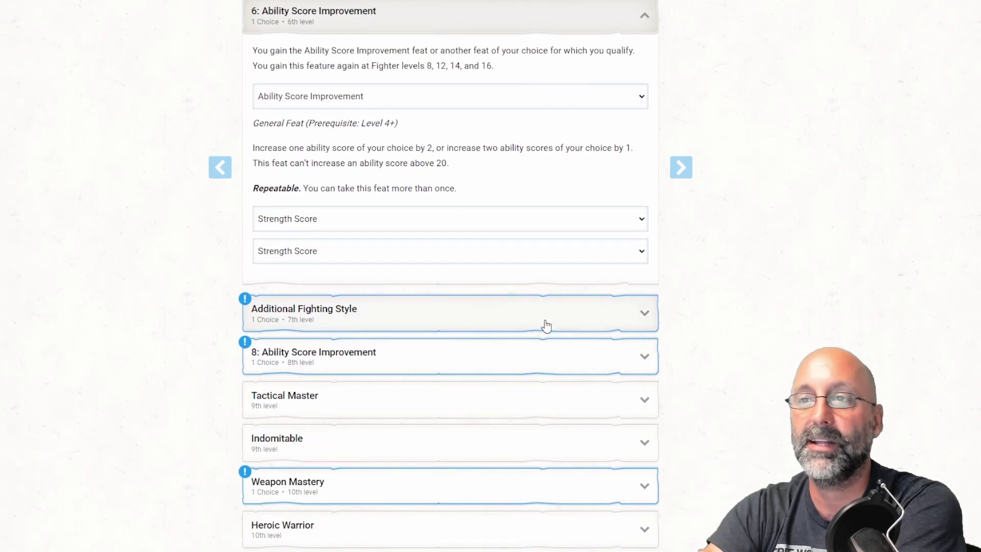
click(368, 323)
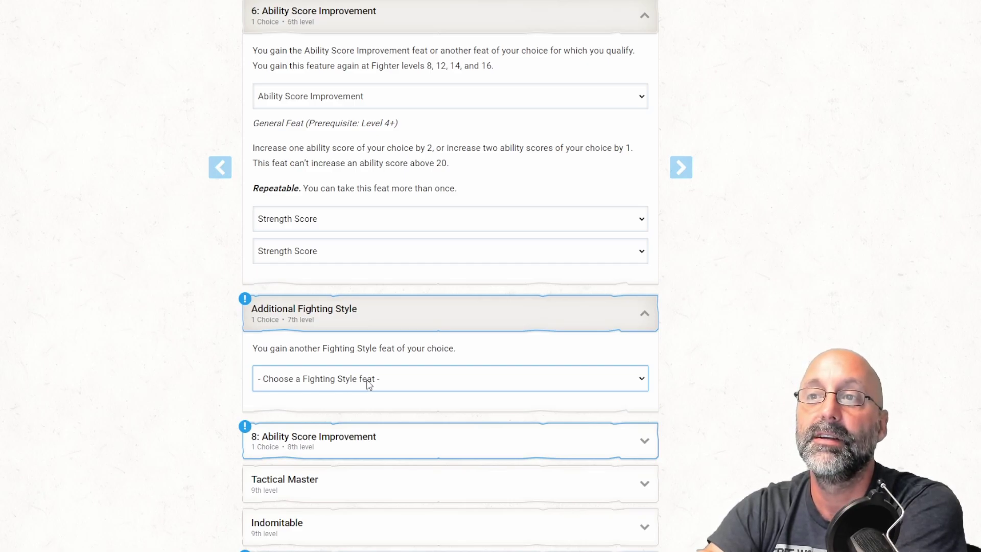
click(291, 265)
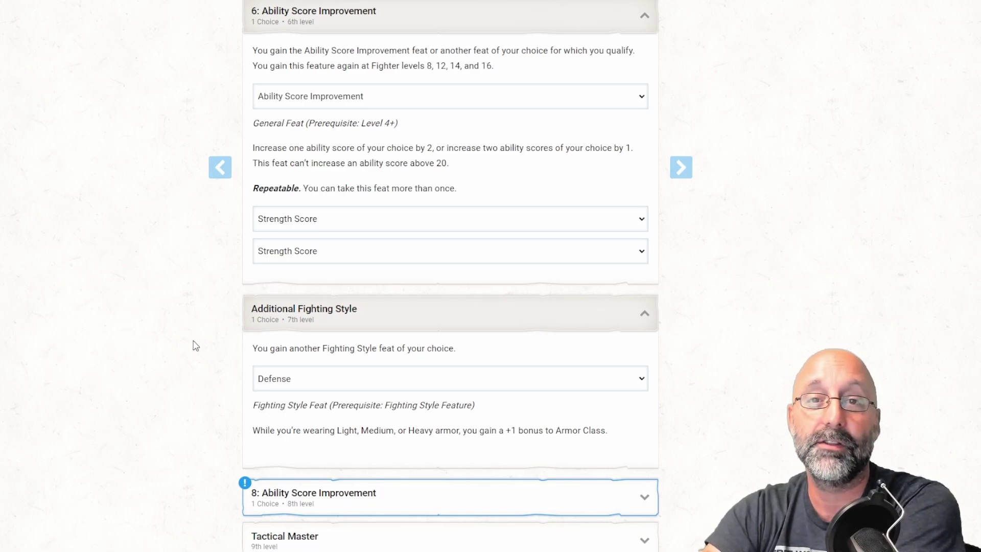
Take the Sentinel feat for the 8th-level Ability Score Improvement and assign its increase to the Dexterity Score.
scroll(194, 345, down, 2)
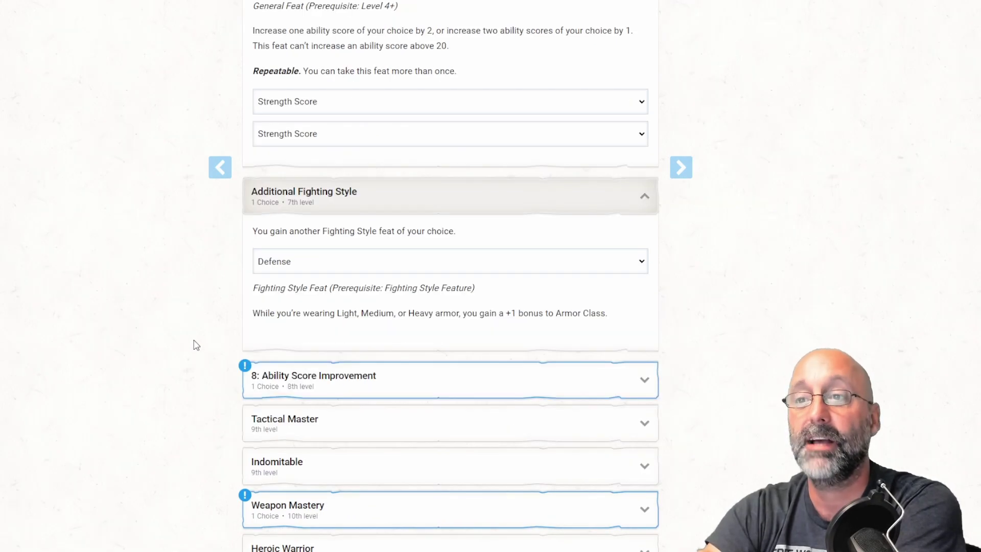
click(393, 390)
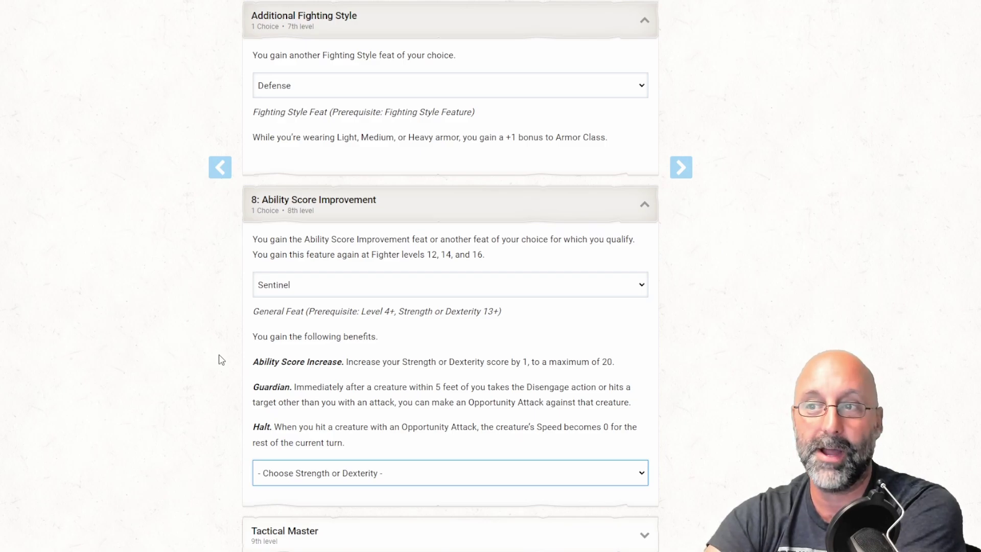
scroll(221, 360, down, 5)
Expand the 9th-level features Tactical Master and Indomitable and read their descriptions.
click(319, 306)
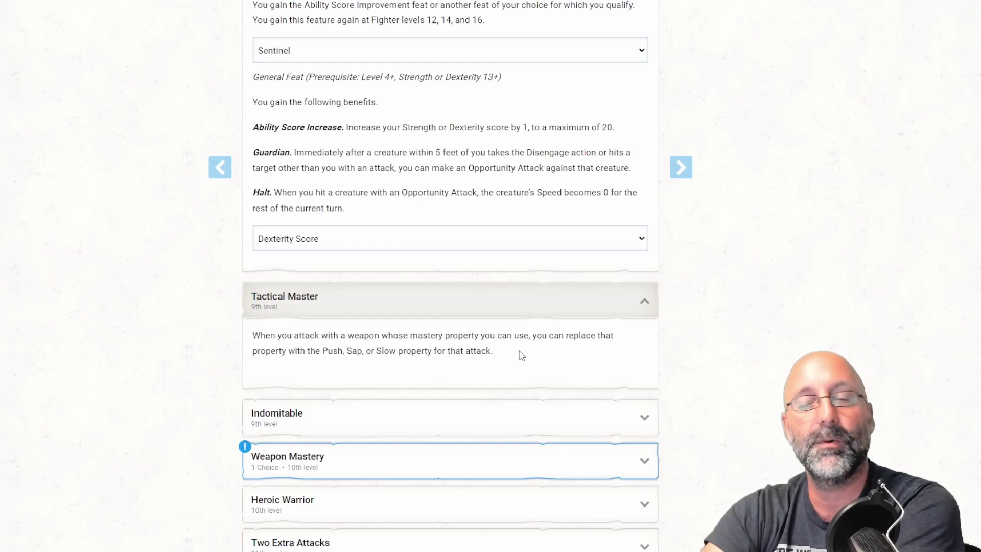
click(479, 425)
scroll(459, 372, down, 2)
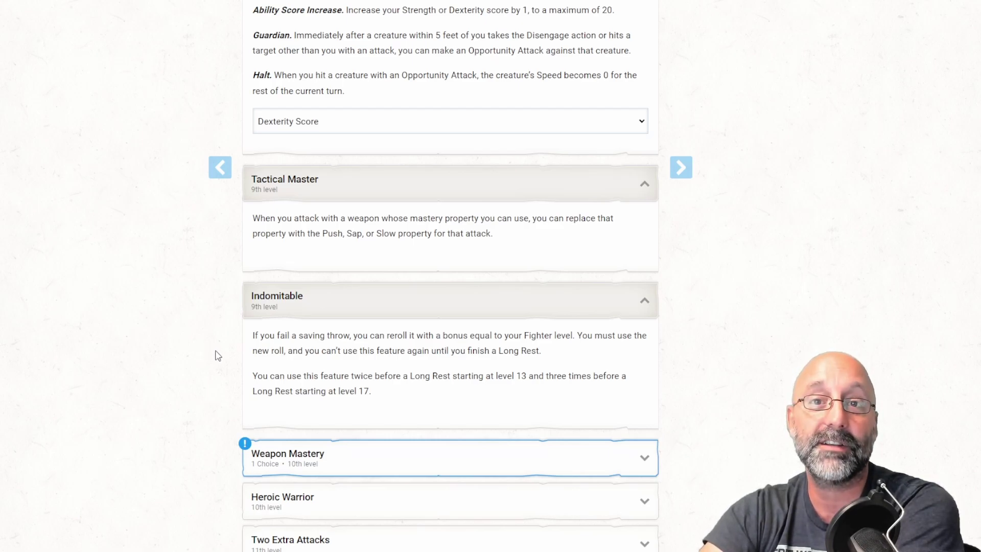
Choose Handaxe (Vex) for the 10th-level Weapon Mastery and read its mastery property.
scroll(219, 356, down, 2)
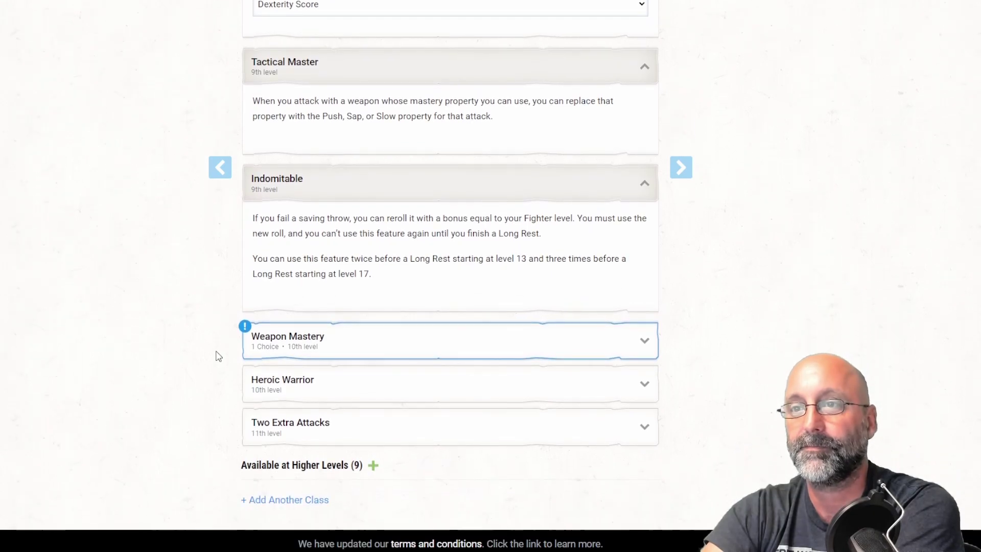
click(342, 351)
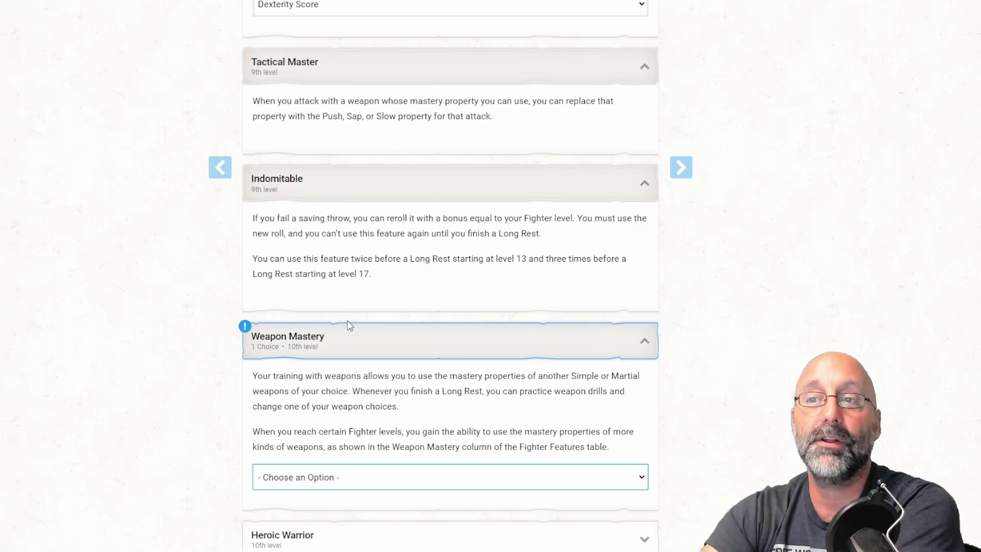
click(281, 349)
scroll(219, 407, down, 3)
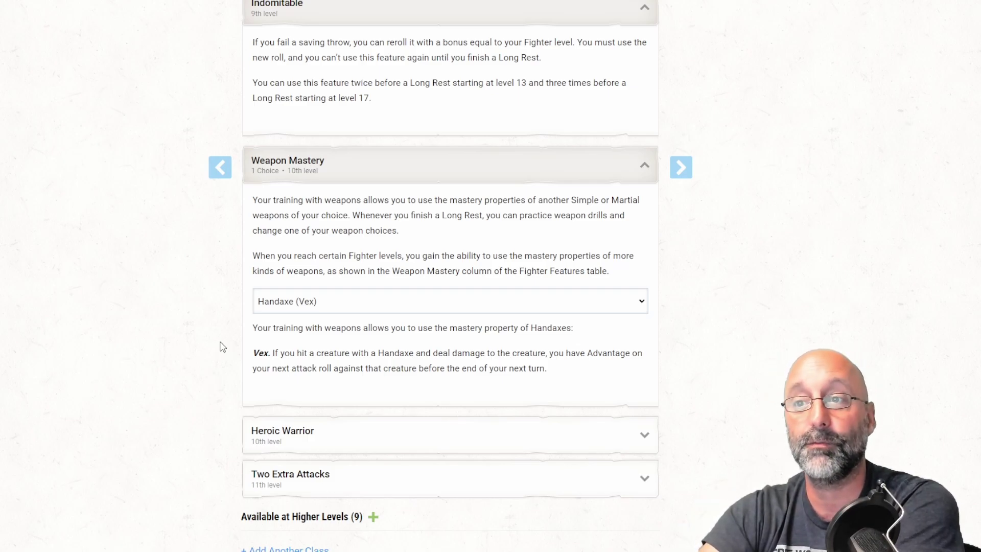
Expand the Heroic Warrior and Two Extra Attacks features and read their descriptions.
click(416, 434)
scroll(416, 427, down, 3)
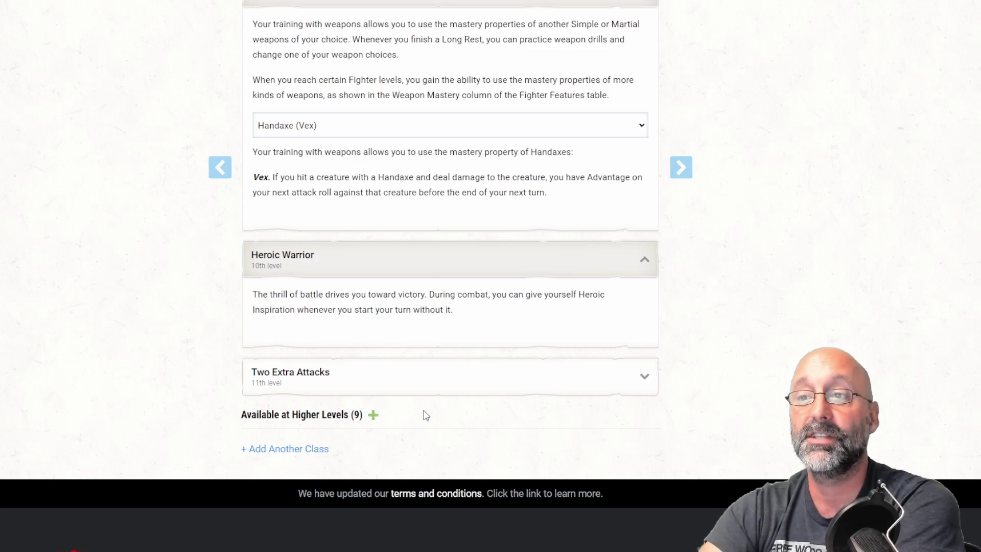
click(389, 388)
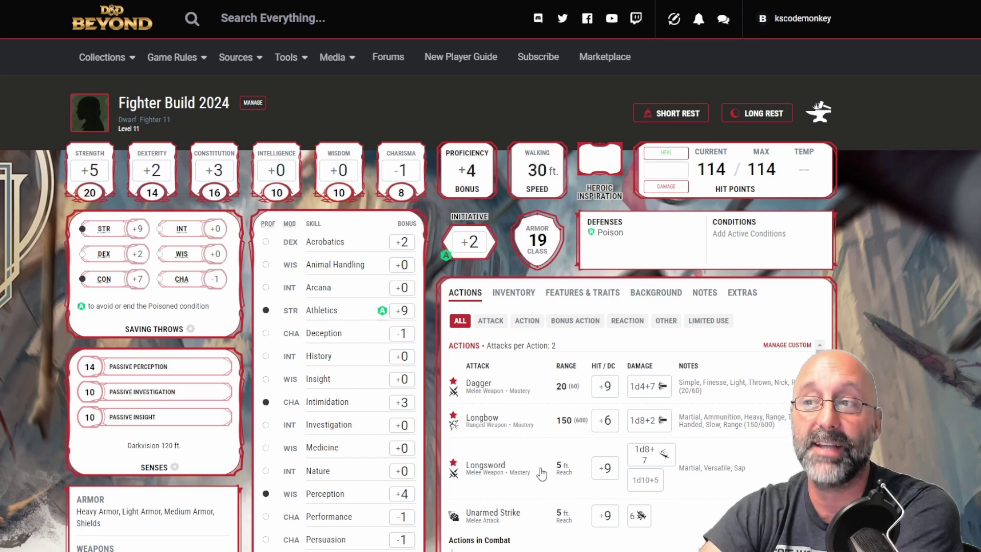
Go to the level 11 character sheet and check the Attacks per Action entry in the Actions list.
drag(486, 345, 569, 352)
click(569, 352)
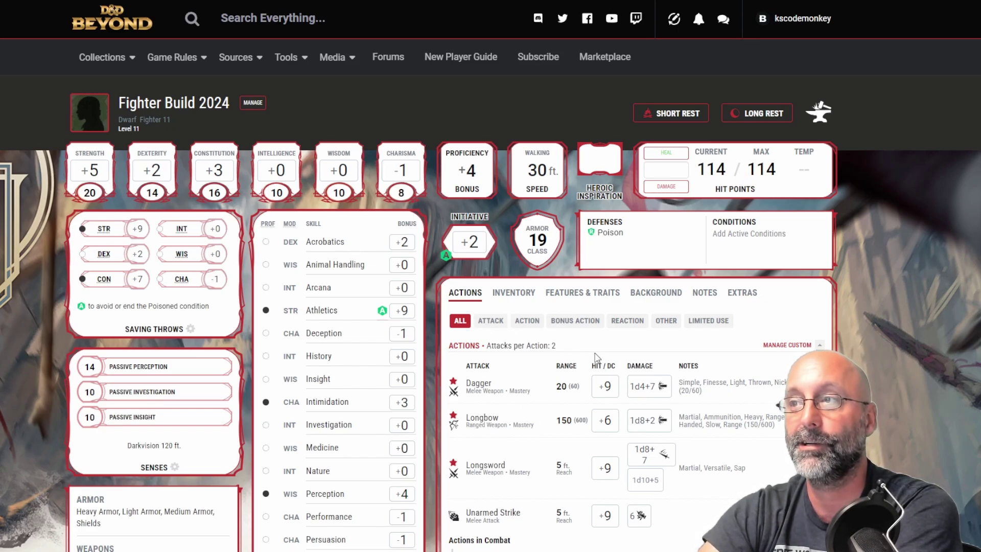